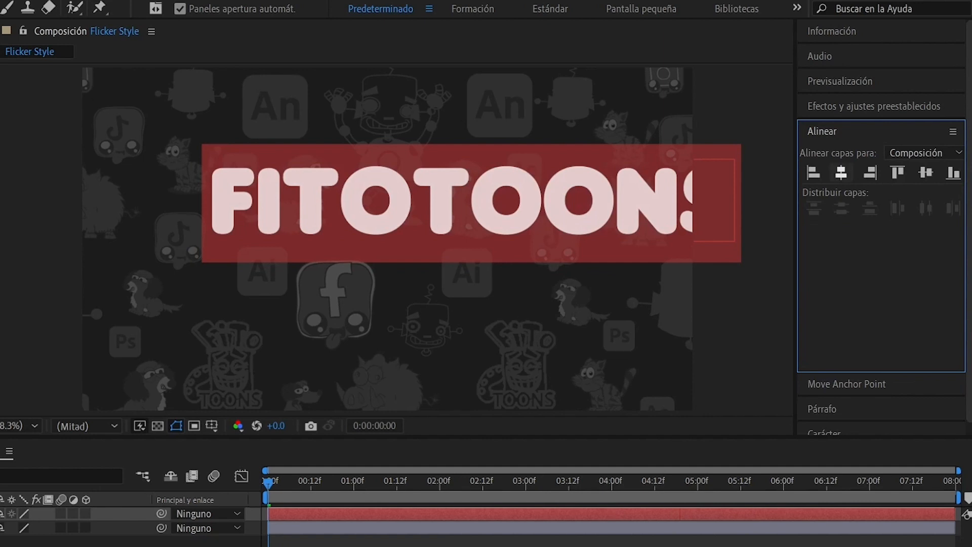
Center the FitoToons text layer vertically in the composition and add an Opacidad text animator to it.
left_click(925, 173)
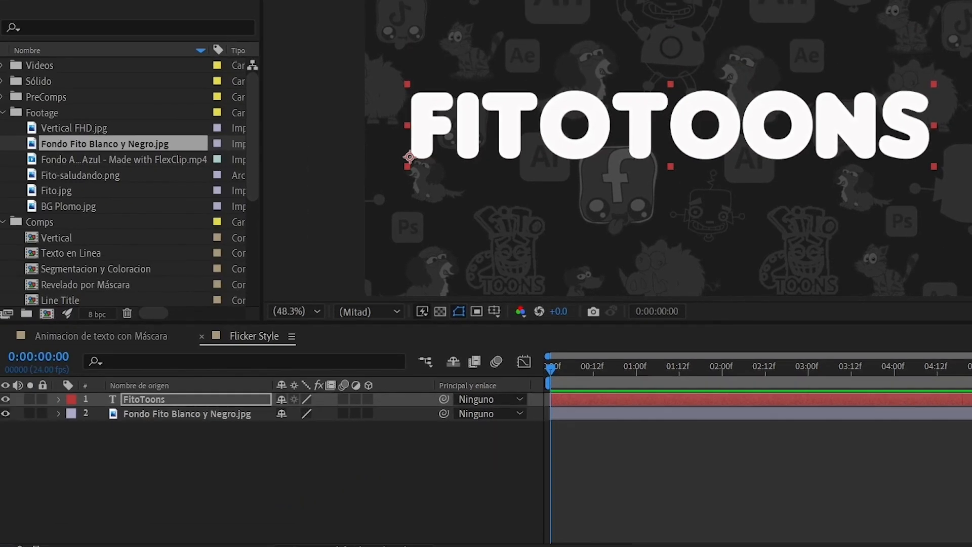
left_click(59, 399)
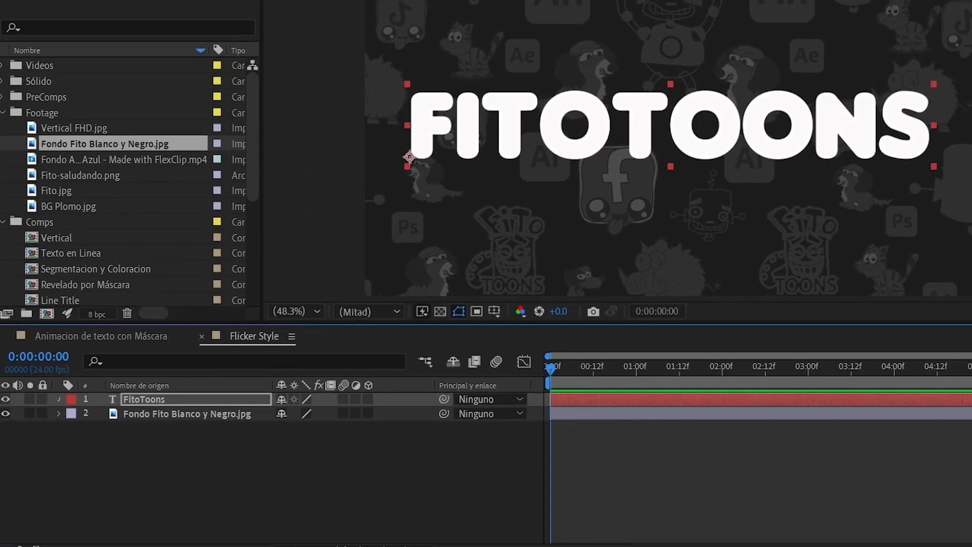
left_click(425, 413)
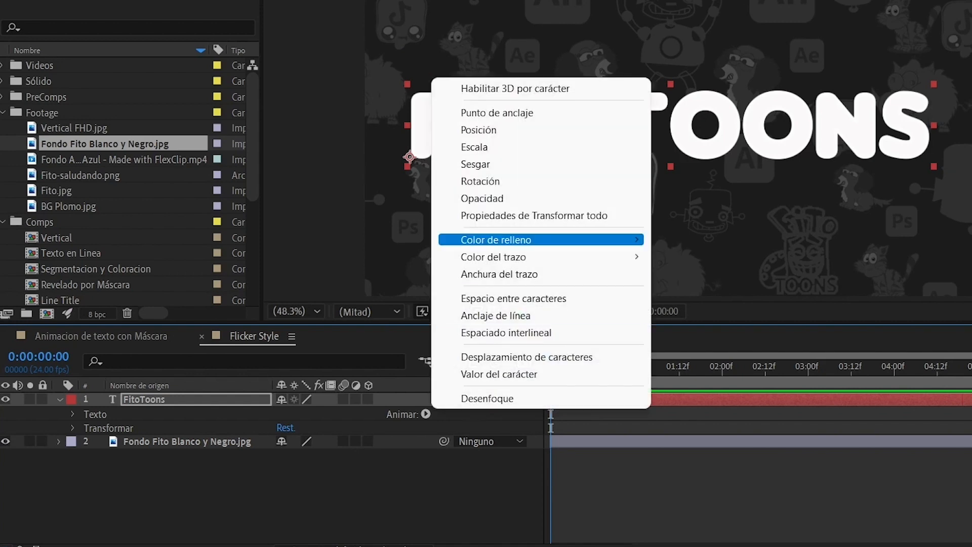
left_click(481, 198)
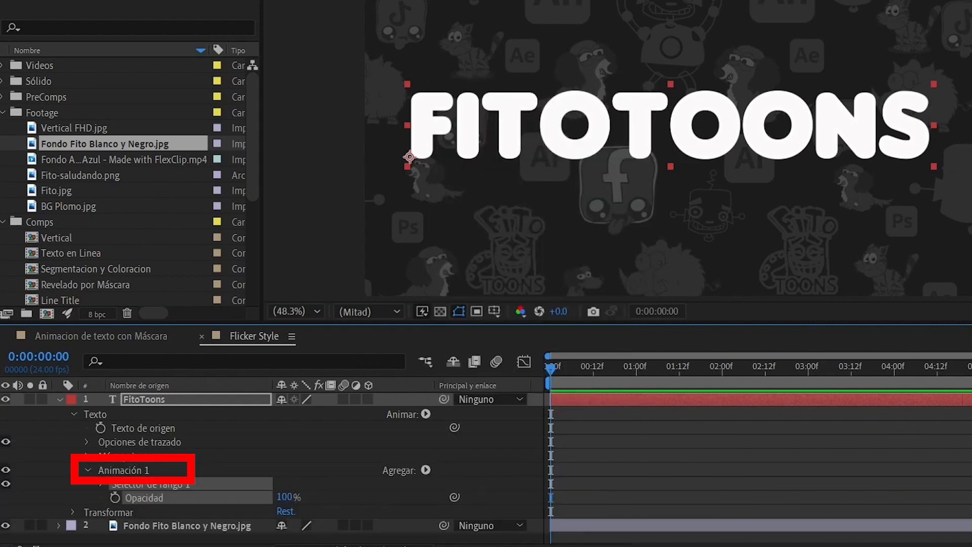
Animate the range selector's Inicio from 0% at 0:00:00:10 to 100% at 0:00:02:00.
left_click(102, 484)
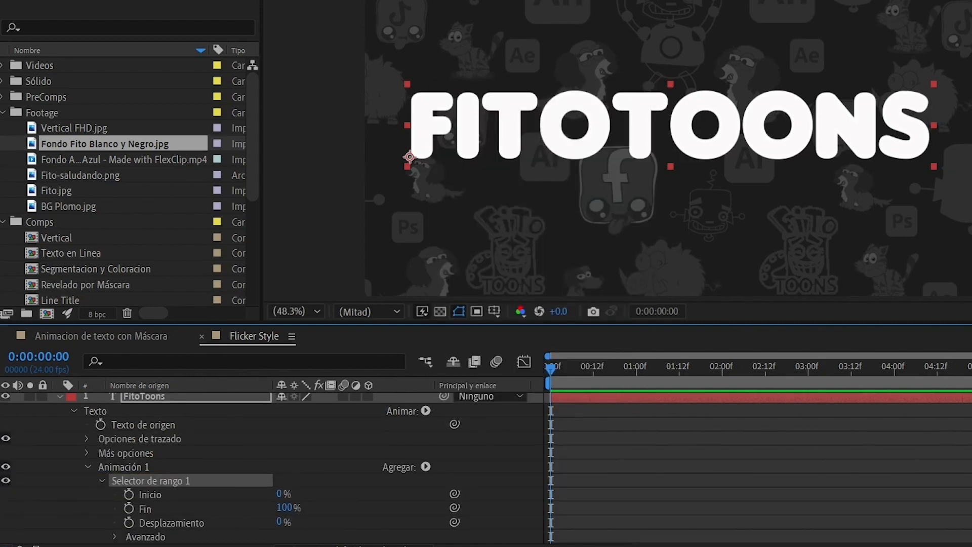
key("space")
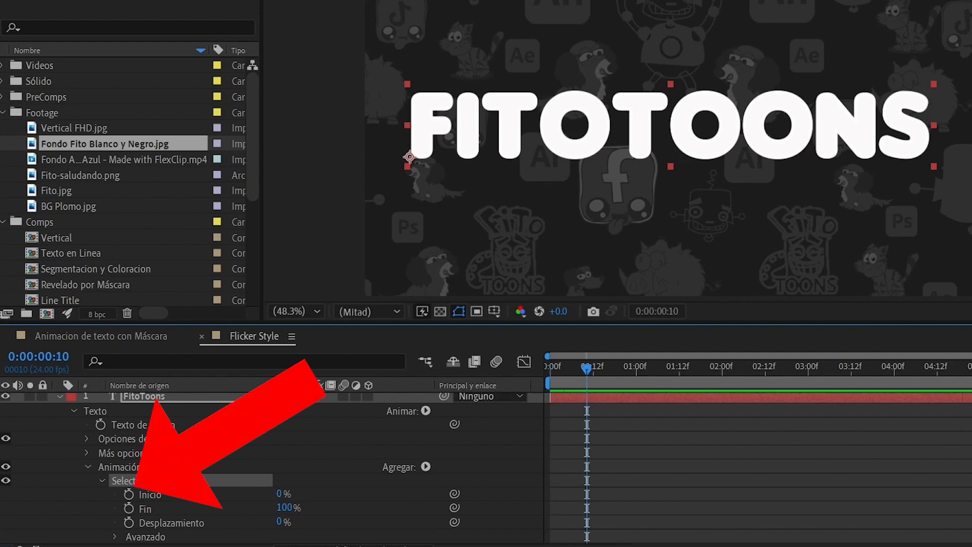
left_click(129, 494)
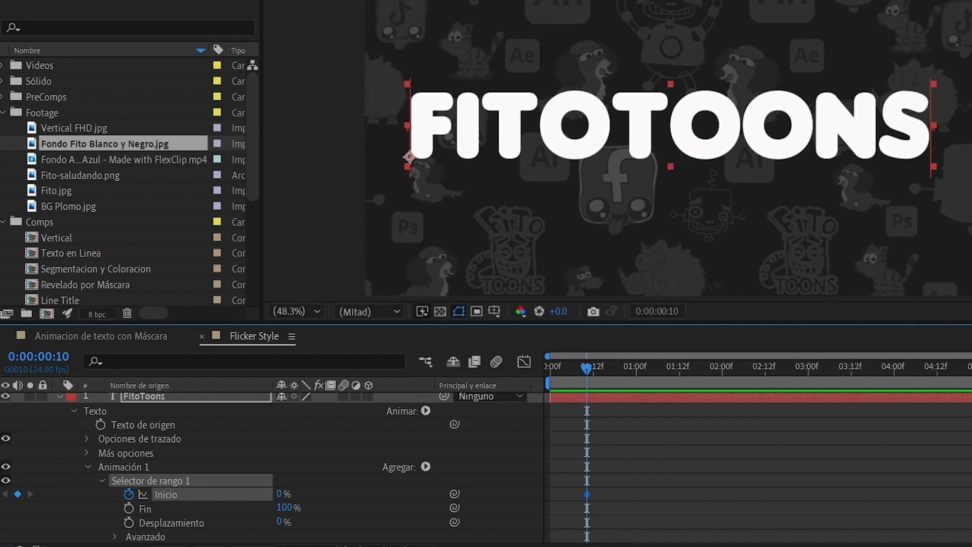
left_click(765, 368)
left_click(722, 368)
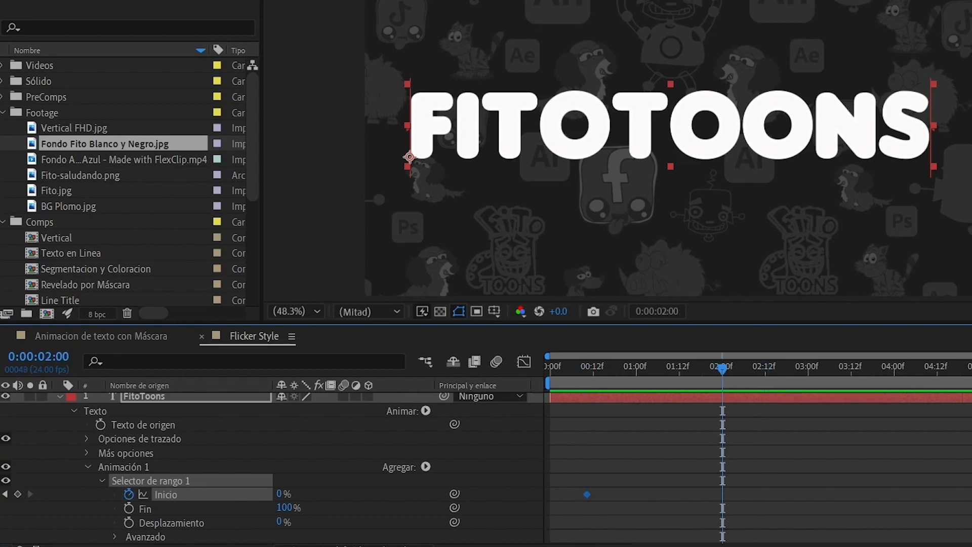
left_click(280, 493)
type("100")
key("Return")
Set the text animator's Opacidad to 0% and preview the letter reveal from the start of the composition.
scroll(253, 465, "down", 1)
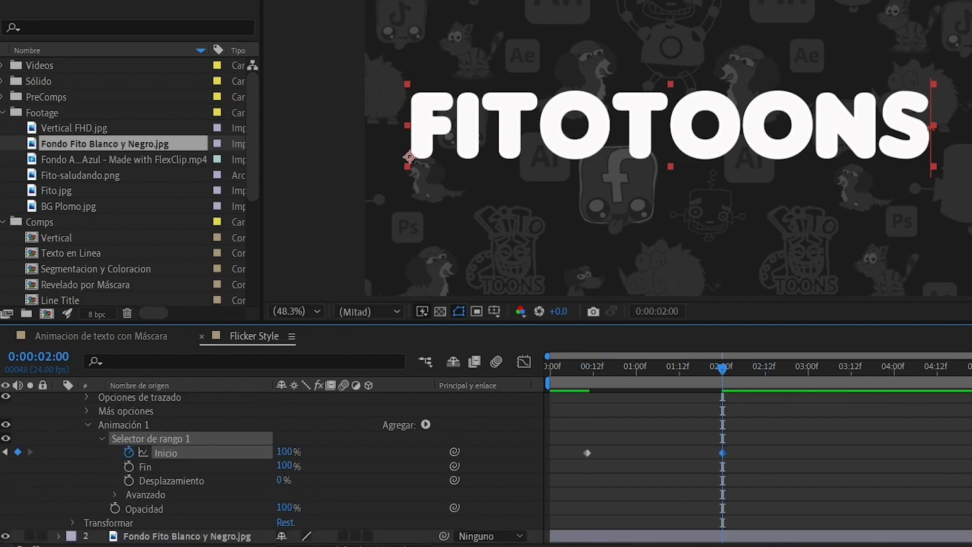
left_click(284, 507)
type("0")
key("Return")
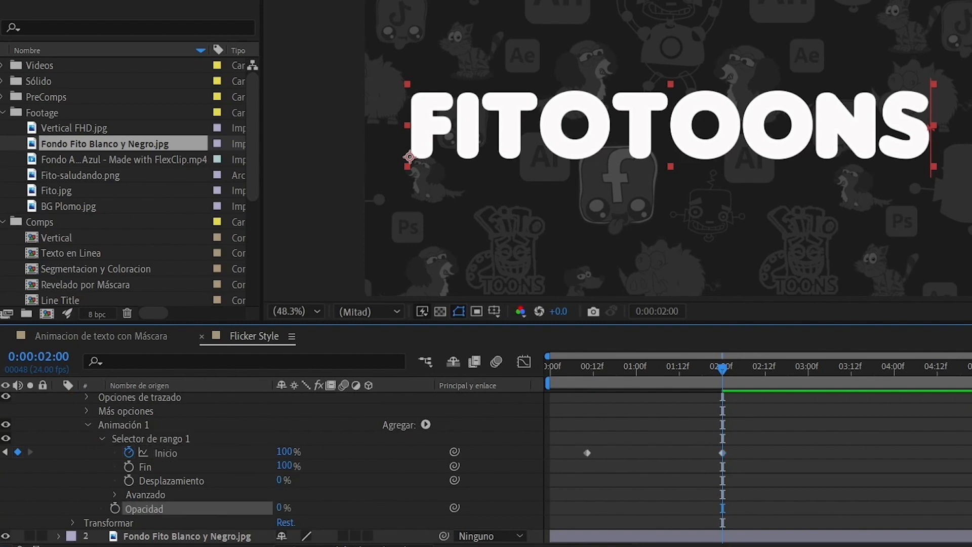
left_click_drag(722, 368, 550, 368)
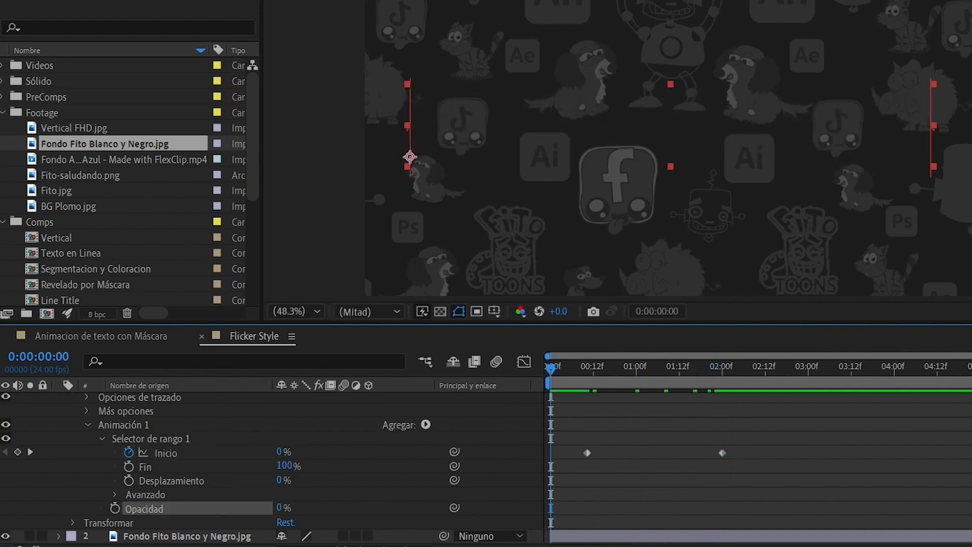
key("space")
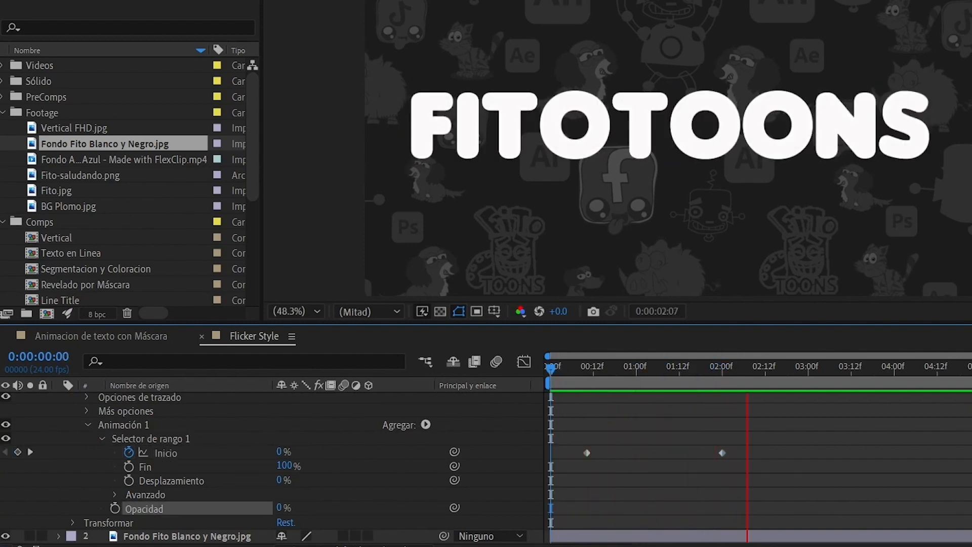
key("space")
Turn on Aleatorizar orden in the range selector's advanced settings.
left_click(115, 495)
scroll(115, 494, "down", 3)
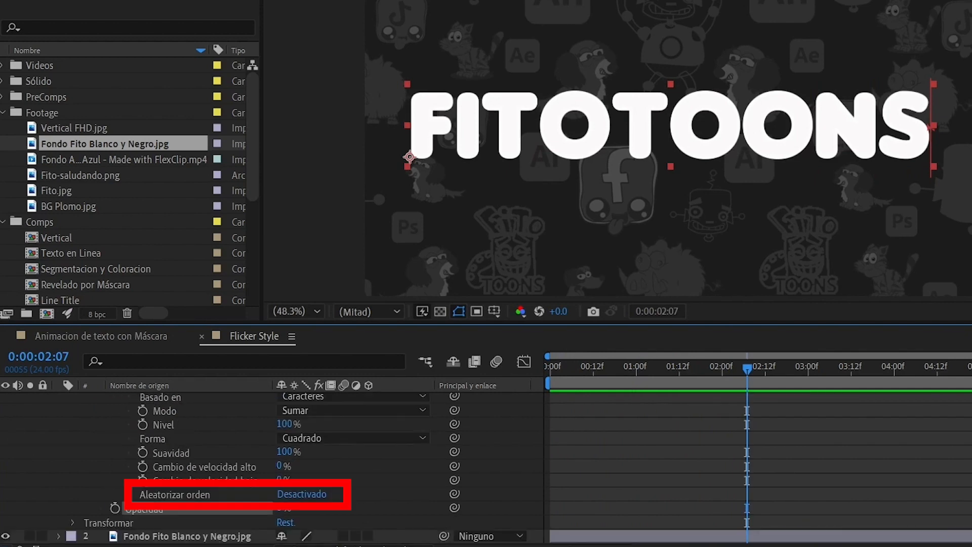
left_click(301, 494)
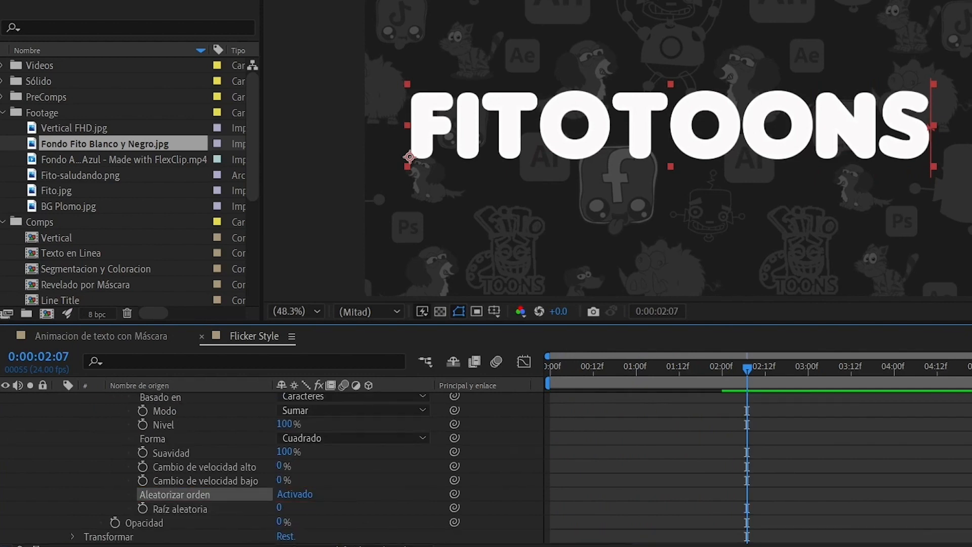
Animate the range selector's Raíz aleatoria from 0 at 0:00:00:10 to 30 at 0:00:02:00.
key("Home")
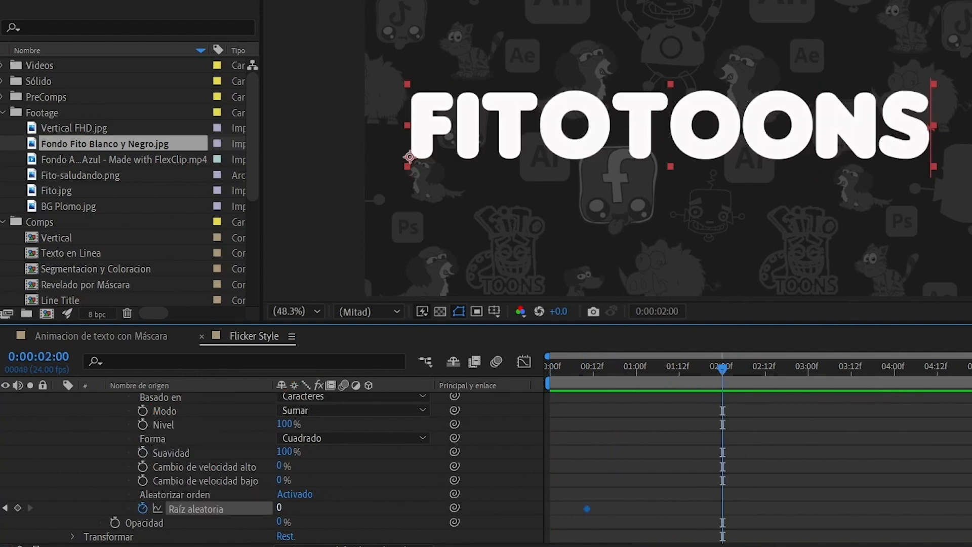
left_click(281, 508)
type("30")
key("Return")
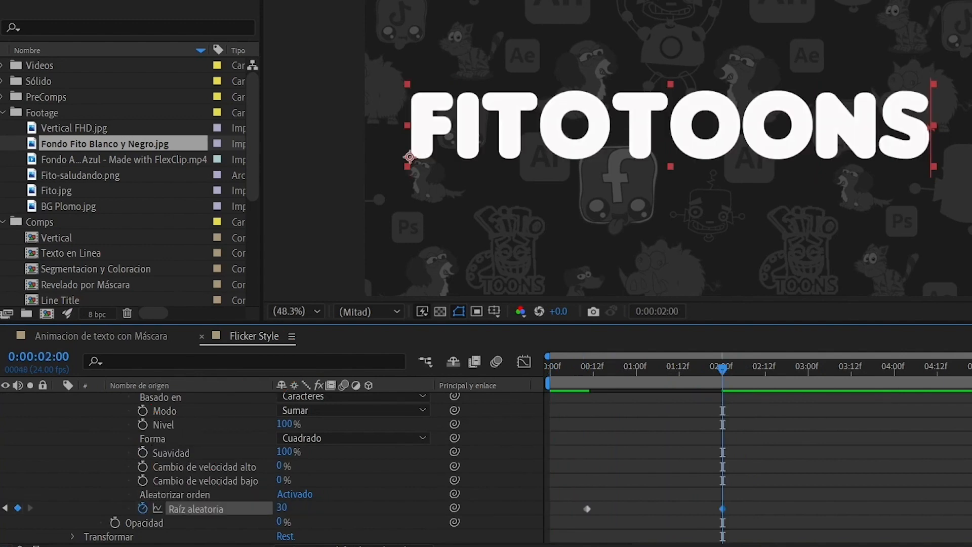
Edit the Suavidad value in the range selector's advanced settings.
key("j")
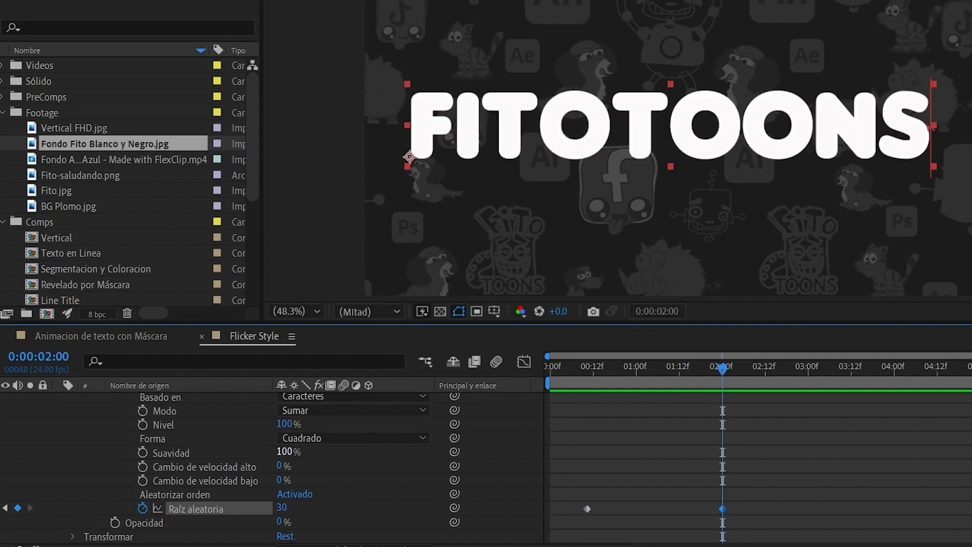
left_click(289, 452)
key("Return")
Duplicate the FitoToons text layer and give the copy the Fucsia label color.
scroll(268, 466, "up", 5)
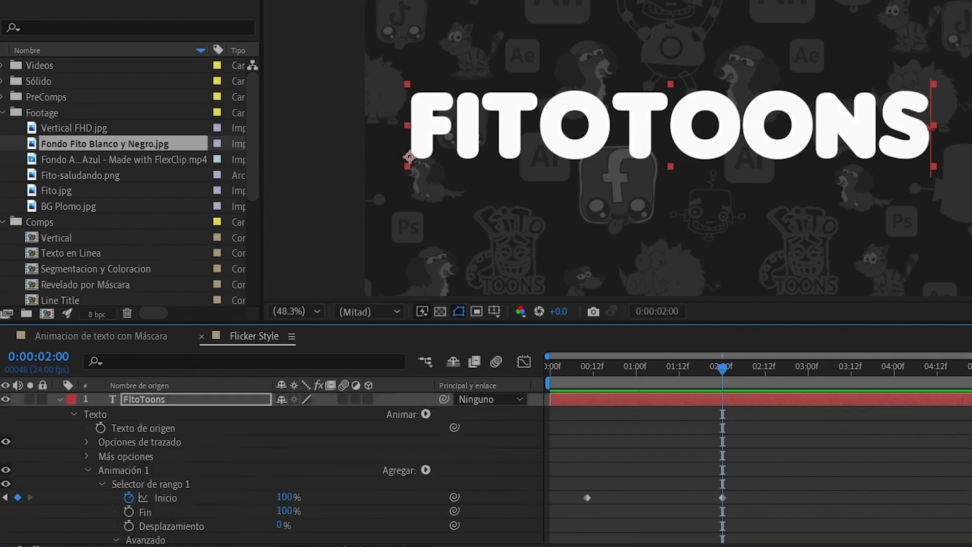
key("u")
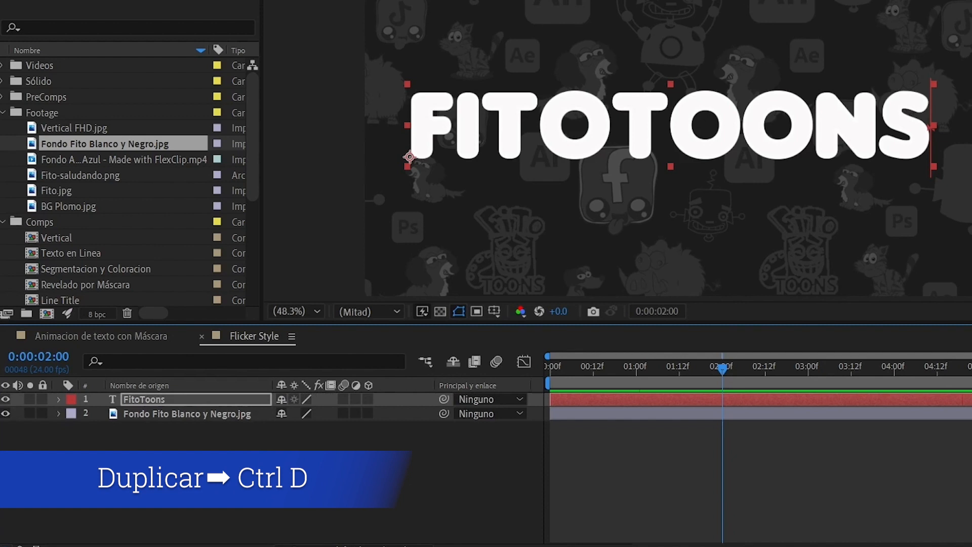
key("ctrl+d")
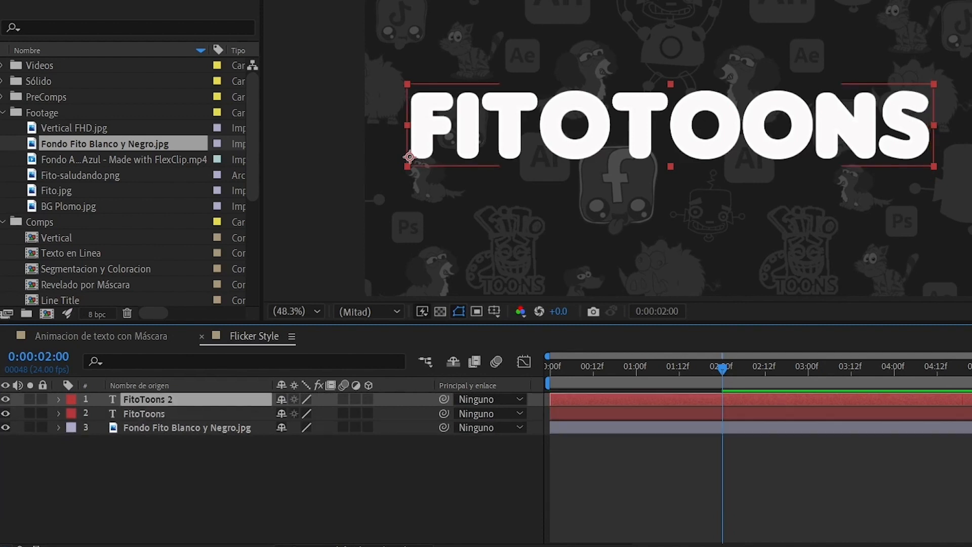
left_click(71, 399)
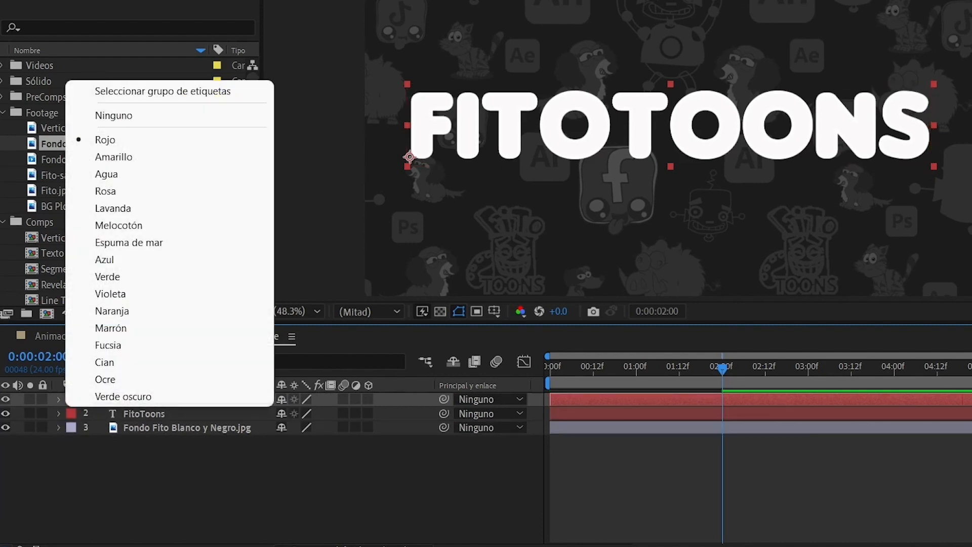
left_click(108, 344)
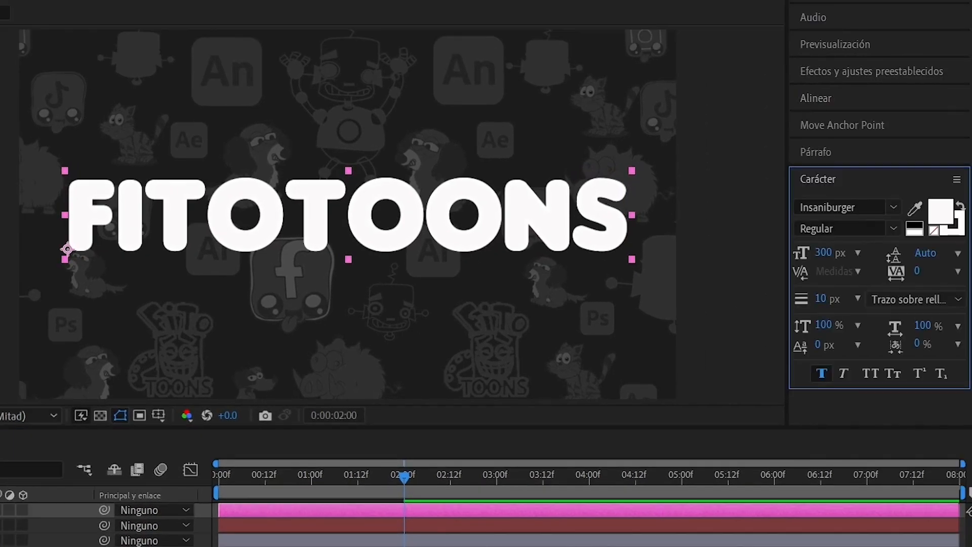
Remove the fill color from the duplicated text layer, keeping only its white 10 px stroke.
left_click(941, 210)
key("Escape")
left_click(934, 230)
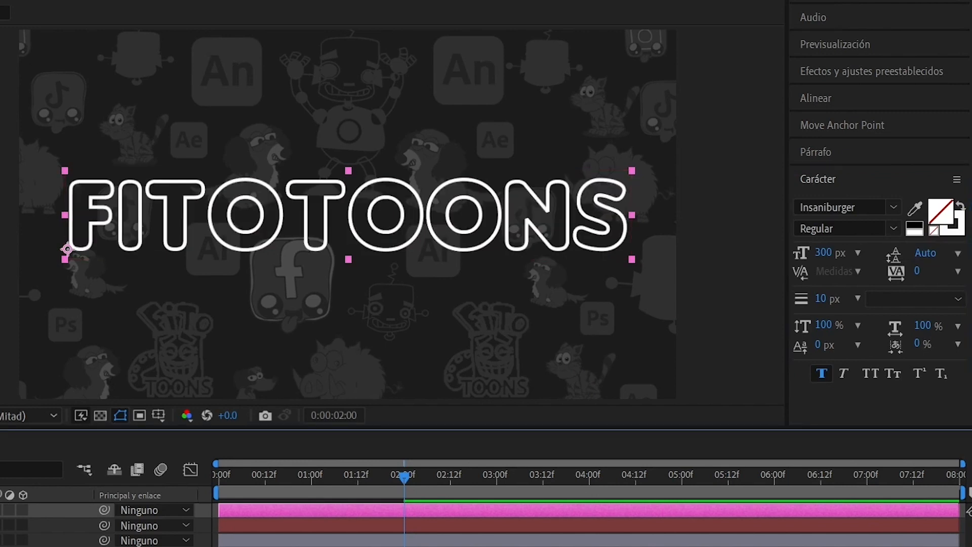
Set the range selector's Desplazamiento on the FitoToons 2 layer to 25% and preview the animation from the start.
key("Home")
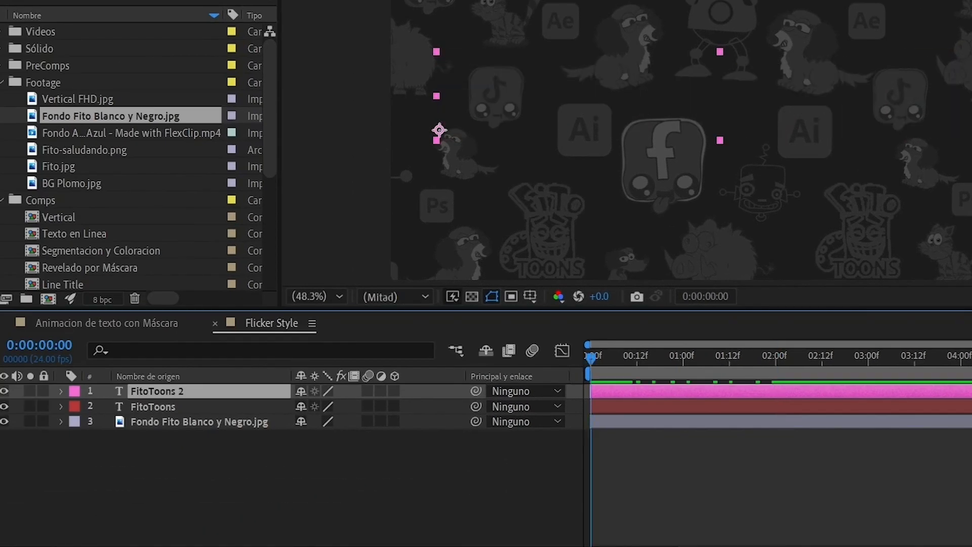
key("ctrl+Right")
key("ctrl+Right")
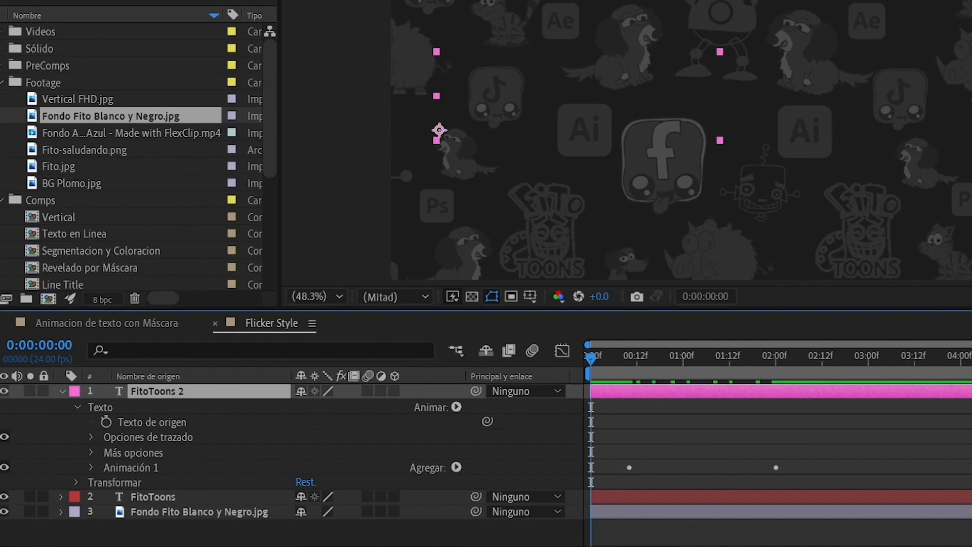
key("ctrl+Right")
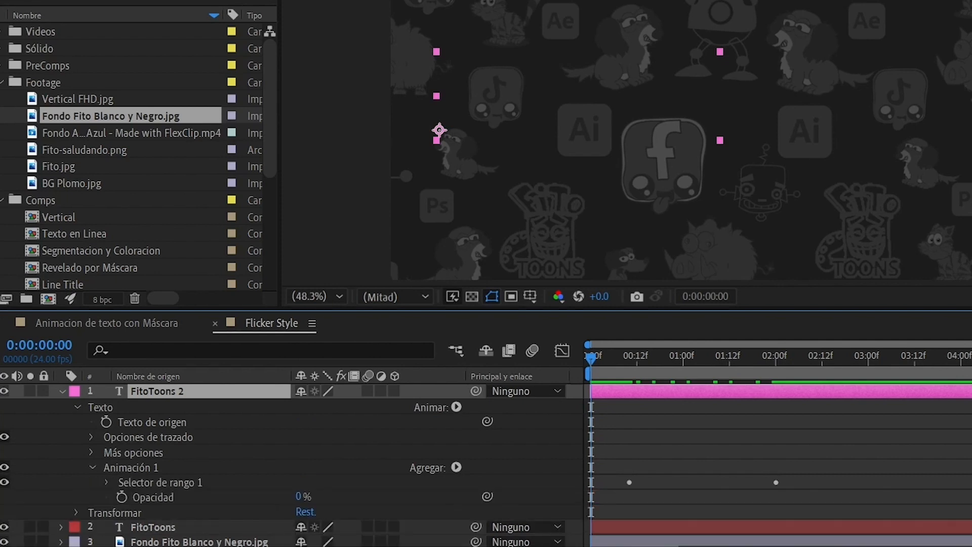
key("ctrl+Right")
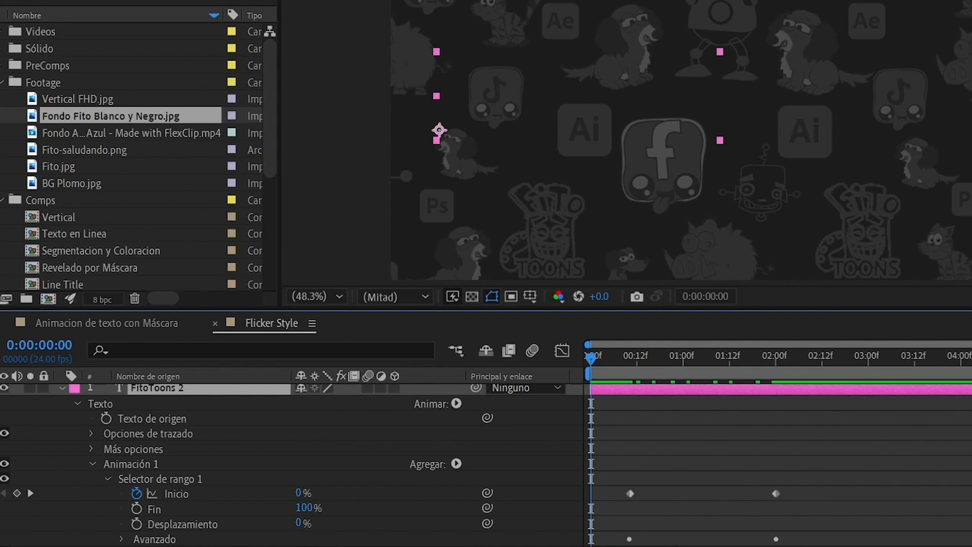
left_click(303, 523)
type("25")
key("Return")
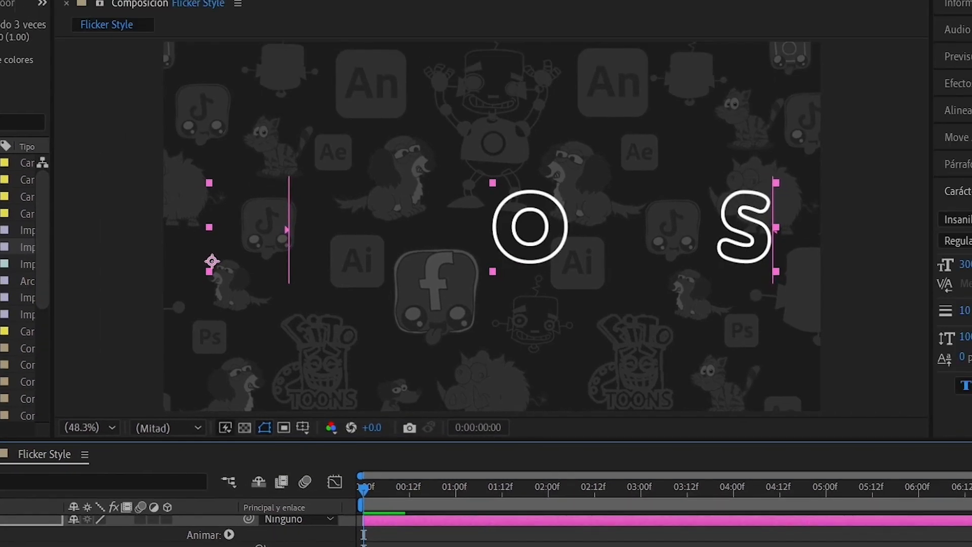
key("space")
key("space")
Add layer Opacidad keyframes to FitoToons 2 at 0:00:00:00 and 0:00:00:10 and convert them to hold keyframes.
key("u")
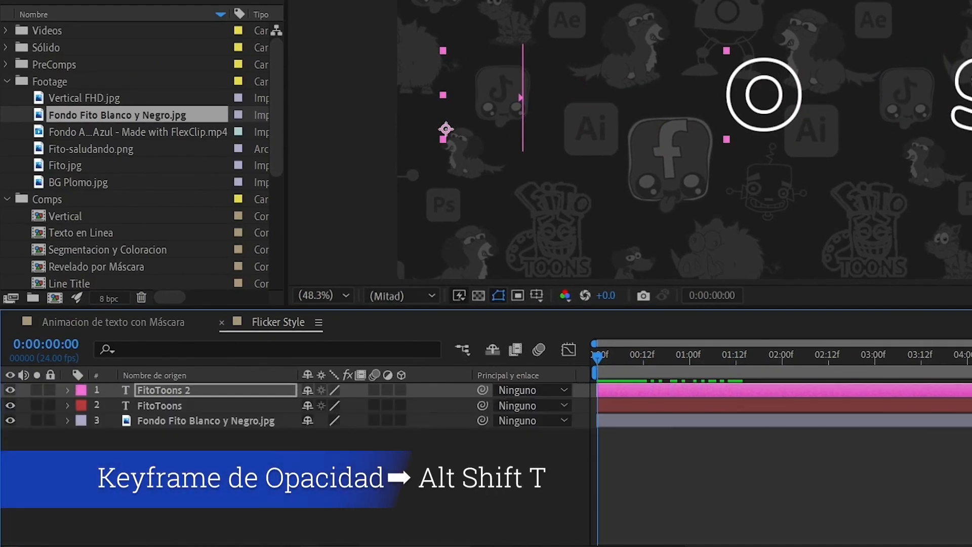
key("alt+shift+t")
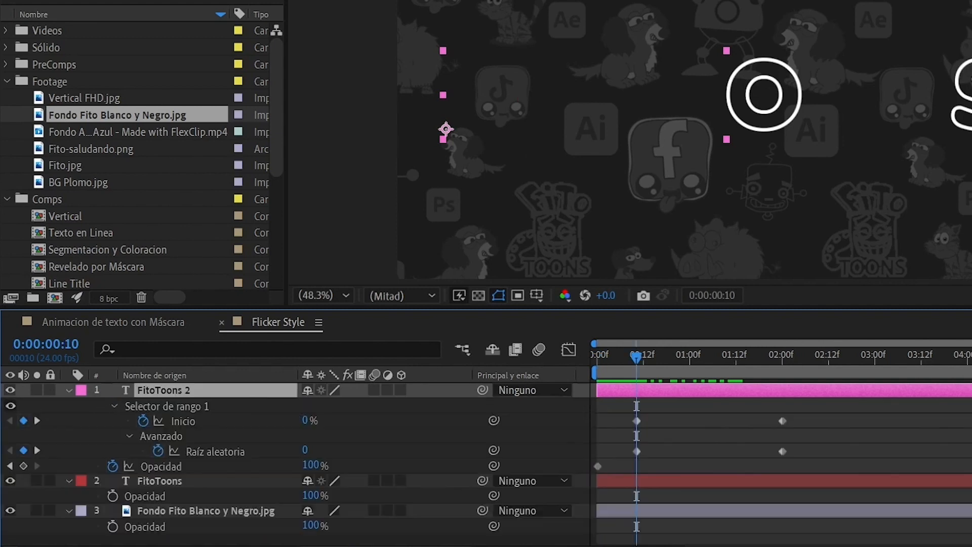
key("alt+shift+t")
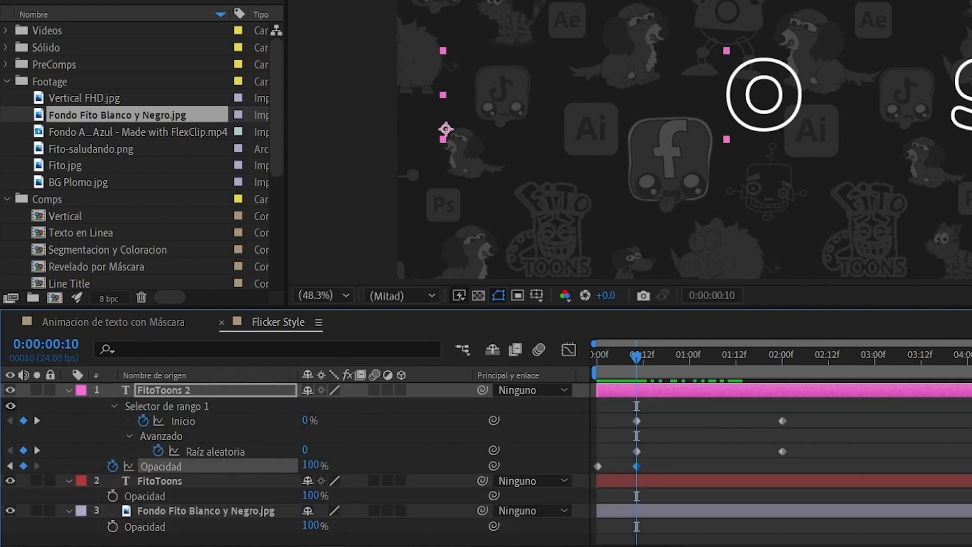
left_click_drag(679, 471, 594, 460)
left_click(637, 466, "ctrl+alt")
key("Home")
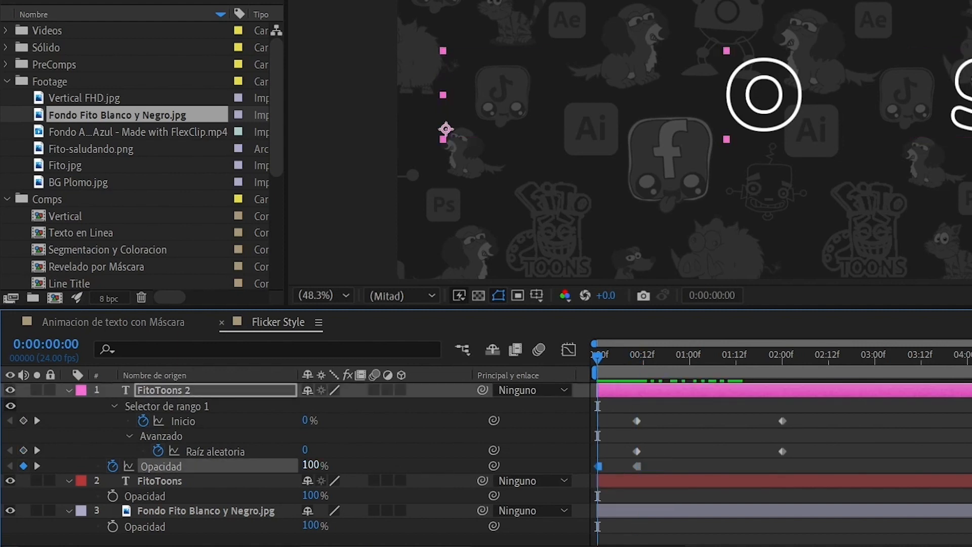
Set the layer Opacidad of FitoToons 2 to 0% at 0:00:00:00 and preview the flicker animation.
left_click(314, 464)
type("0")
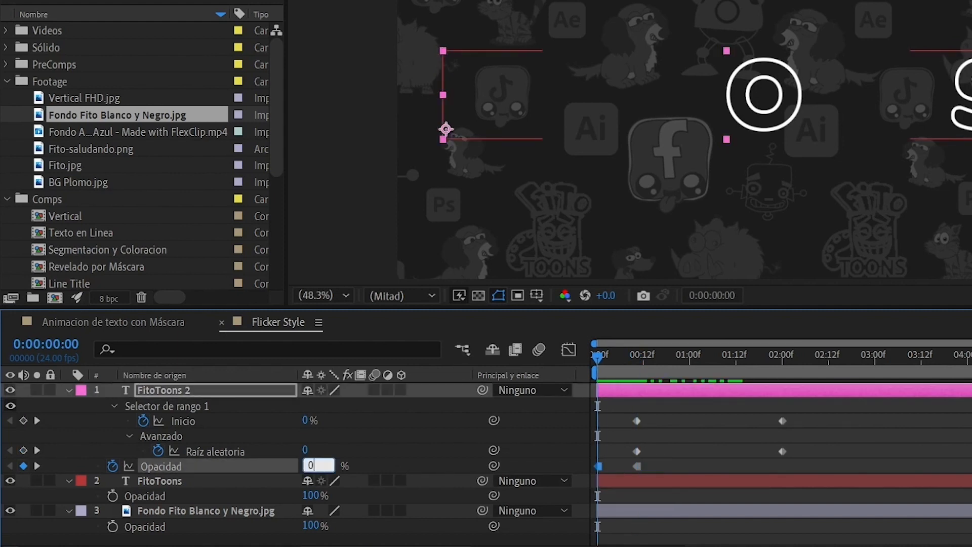
key("Return")
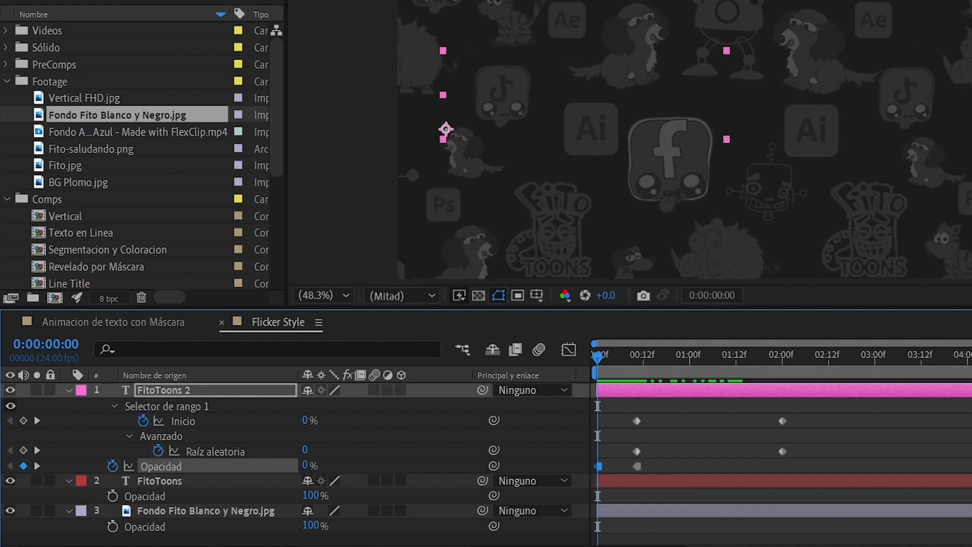
key("space")
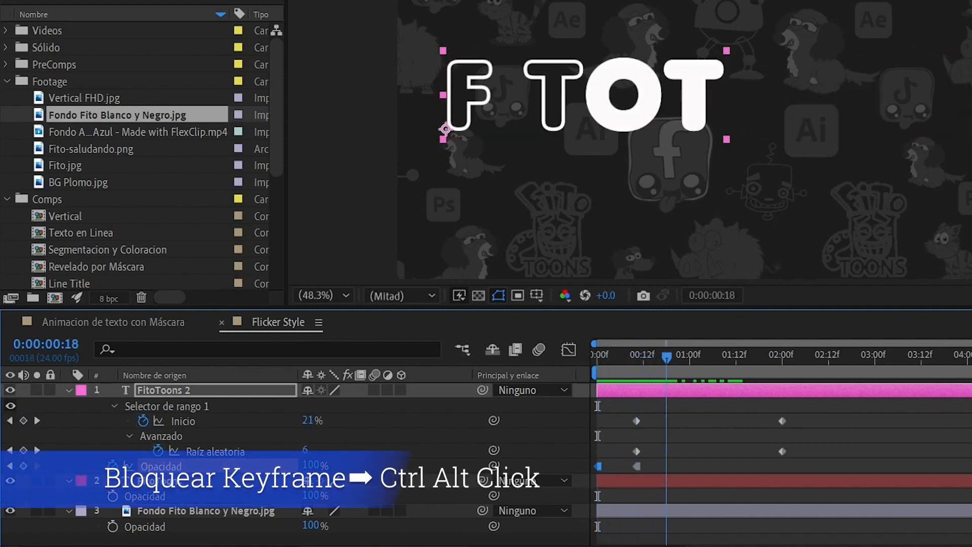
Collapse the expanded properties of all three layers and preview the flicker animation.
key("space")
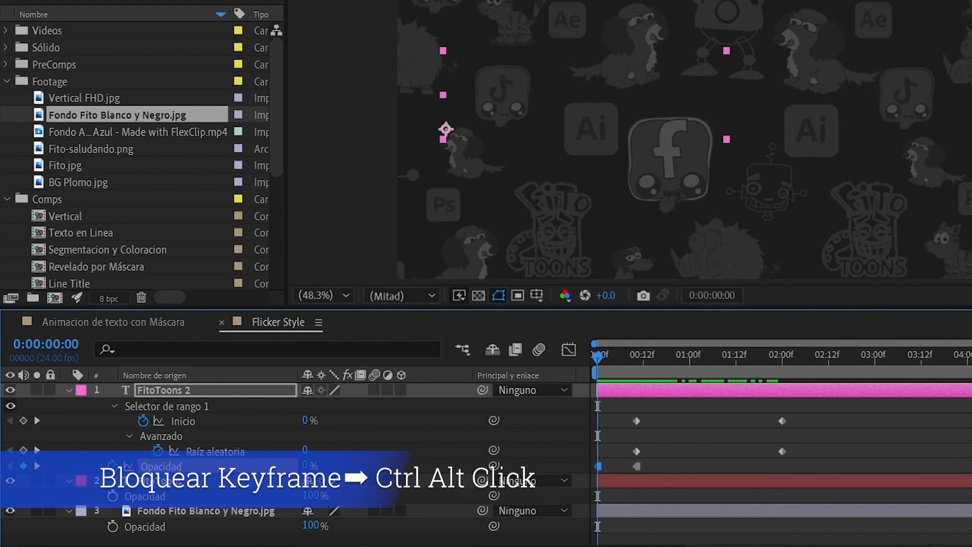
key("u")
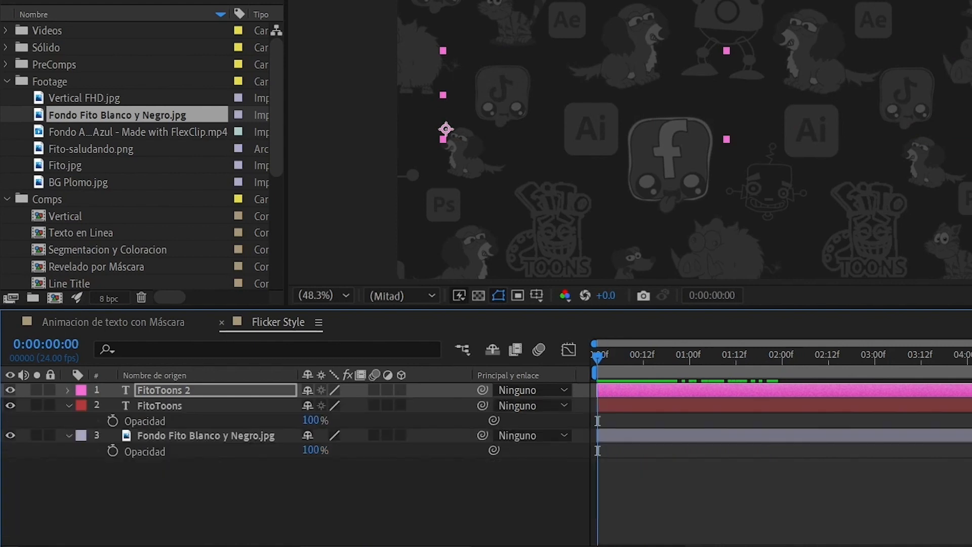
left_click(69, 406)
left_click(68, 420)
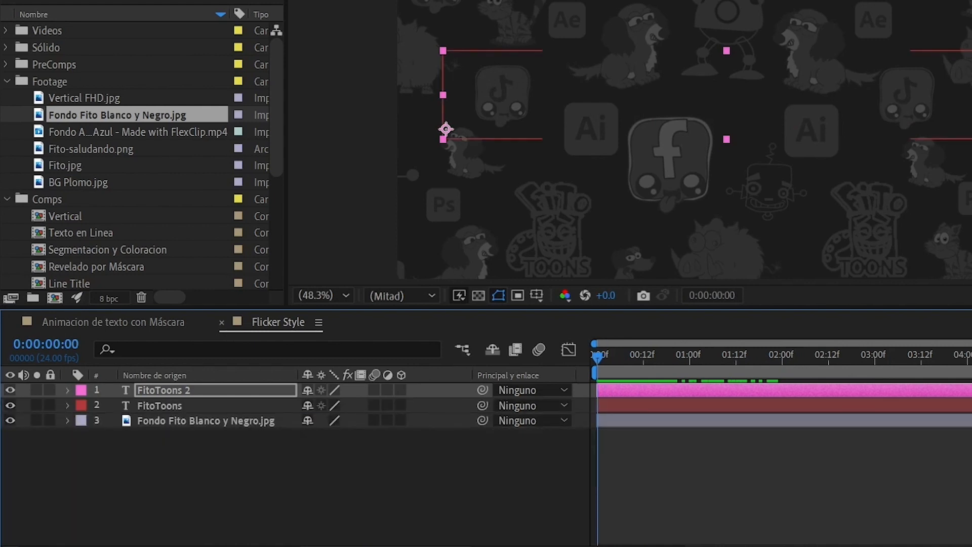
key("space")
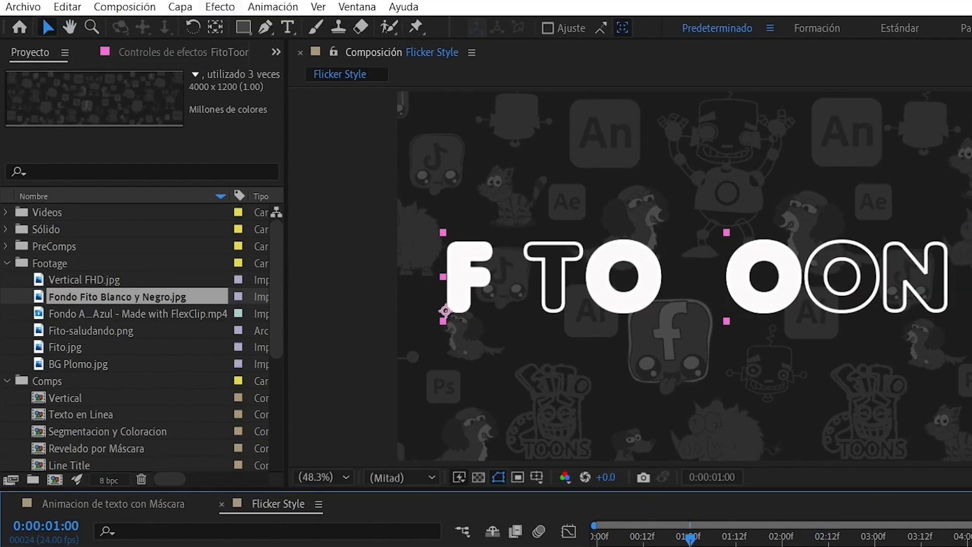
Apply the Resplandor effect from the Estilizar category to FitoToons 2 and set its Radio de resplandor to 40.
left_click(219, 7)
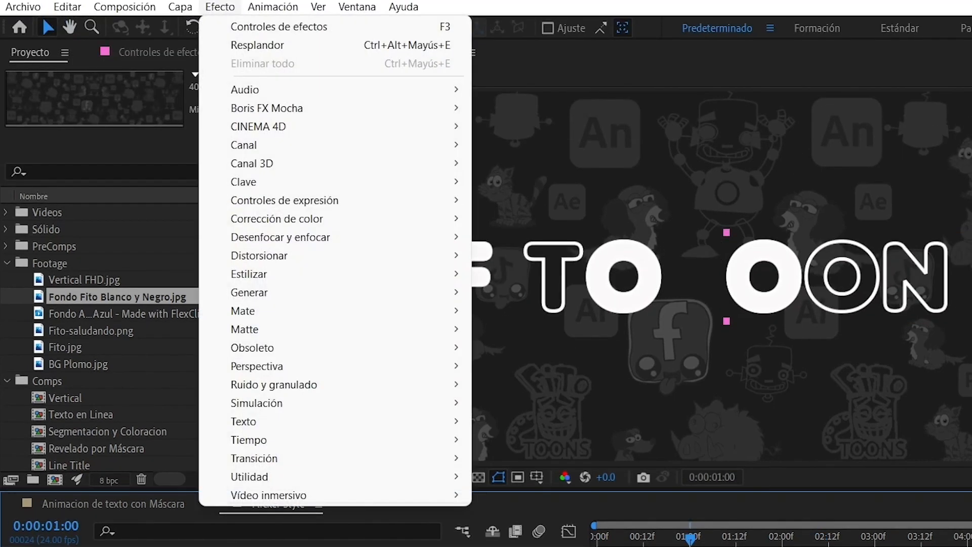
mouse_move(249, 274)
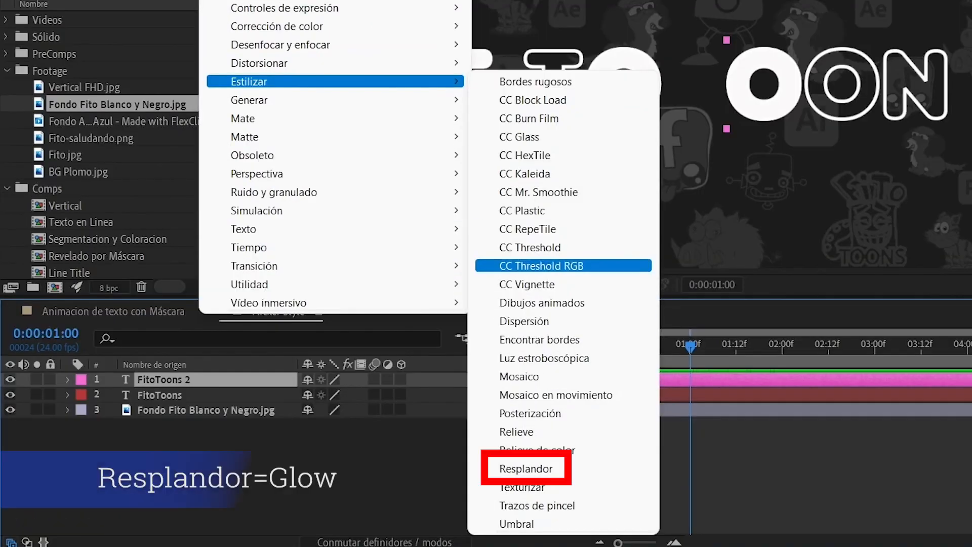
left_click(525, 468)
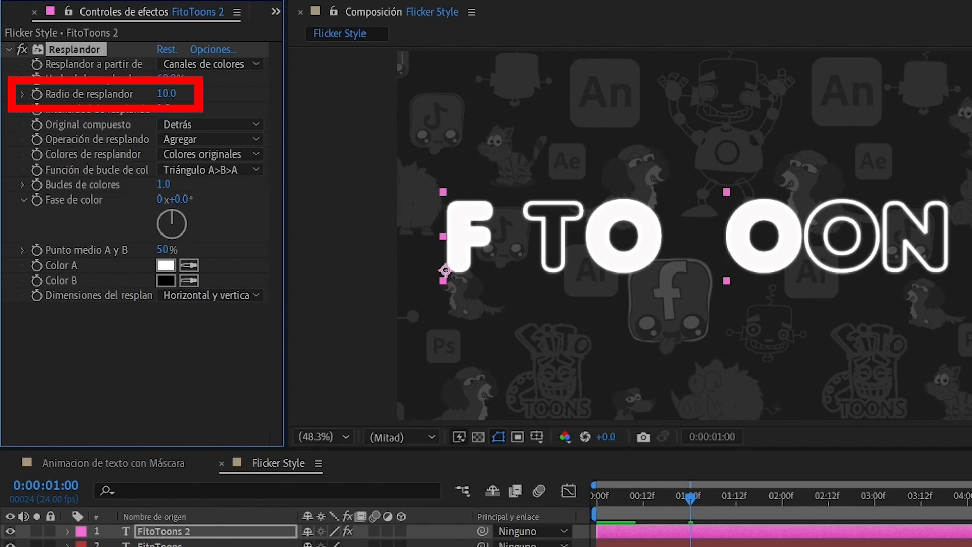
left_click(166, 93)
type("40")
key("Return")
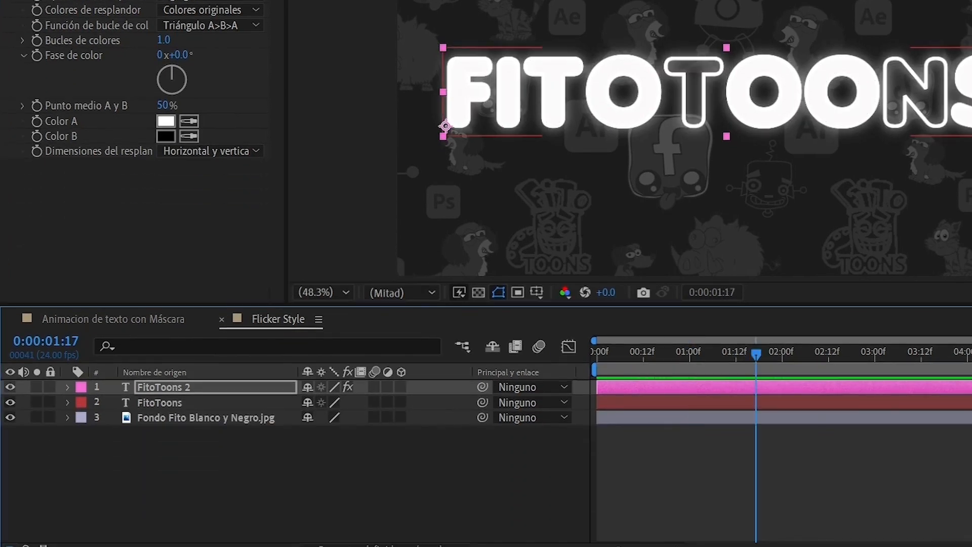
Precompose the two text layers FitoToons 2 and FitoToons into a new composition named Text Flicker.
left_click(188, 546, "ctrl")
right_click(187, 402)
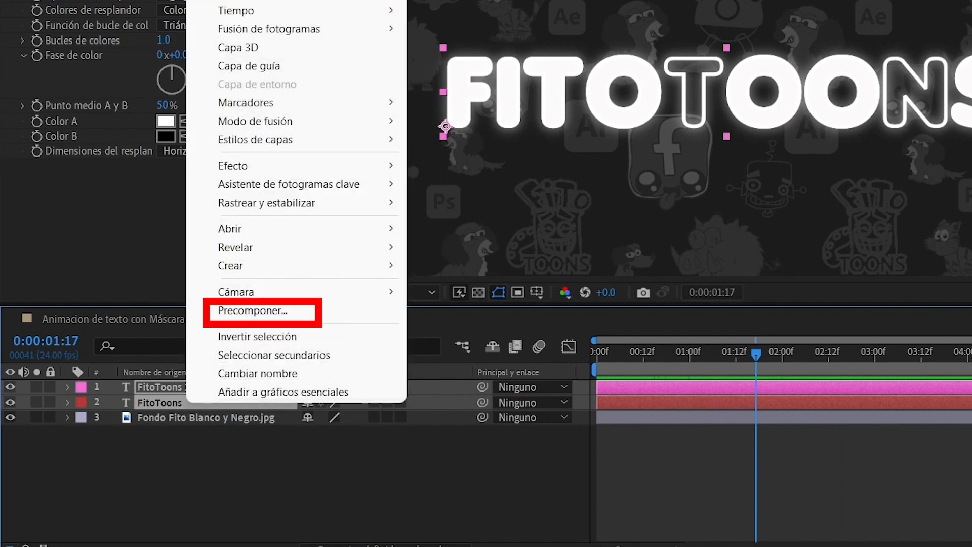
left_click(252, 311)
type("Text Flicker")
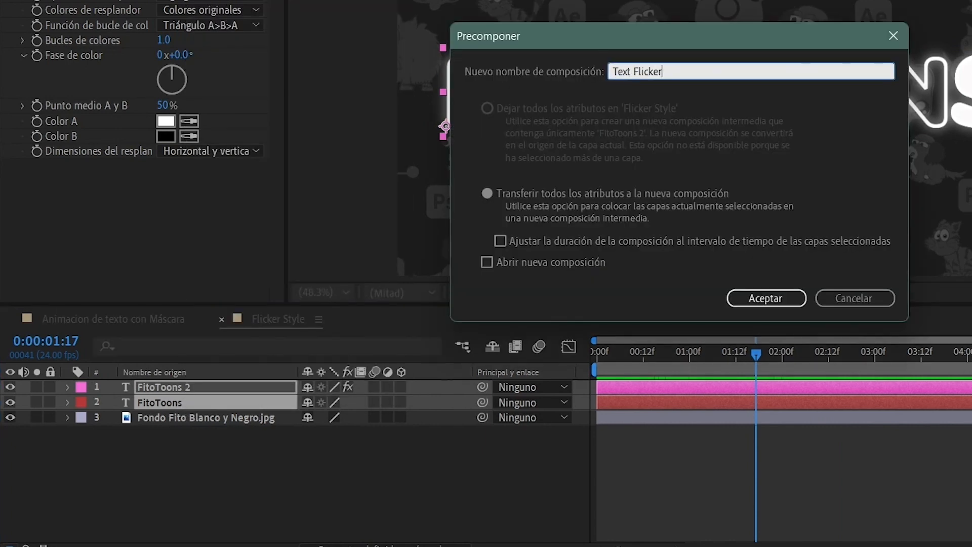
key("Return")
Apply the Transformar effect to the Text Flicker layer and set Sesgar to -5.0.
key("ctrl+5")
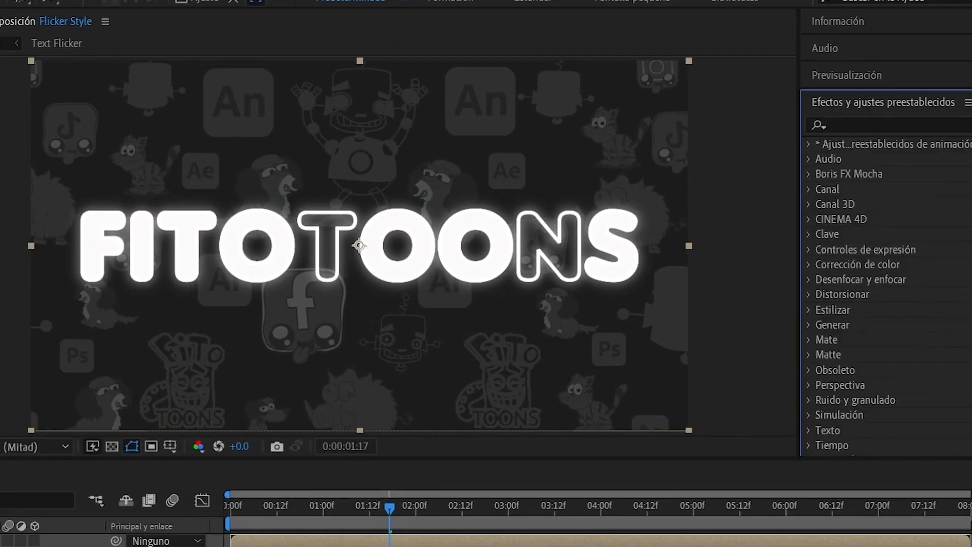
type("transfo")
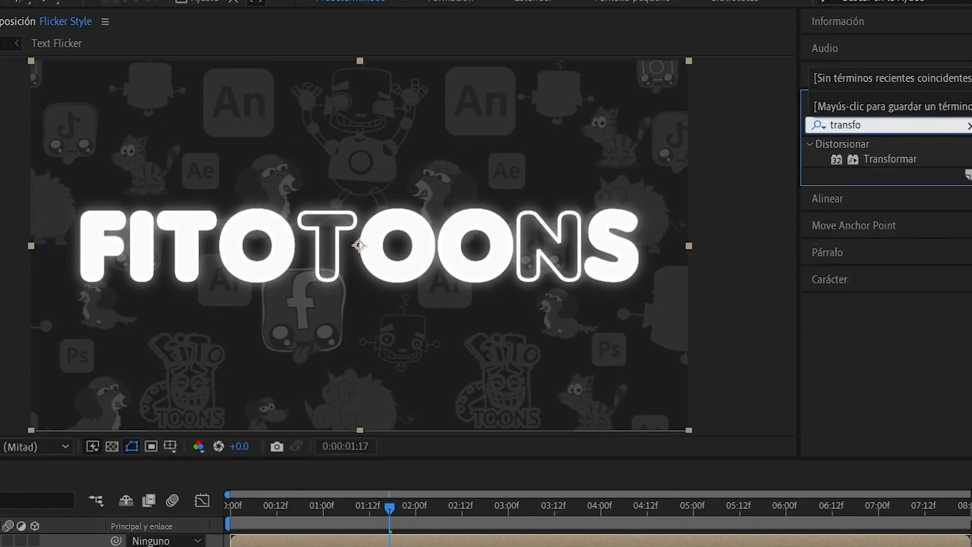
double_click(892, 159)
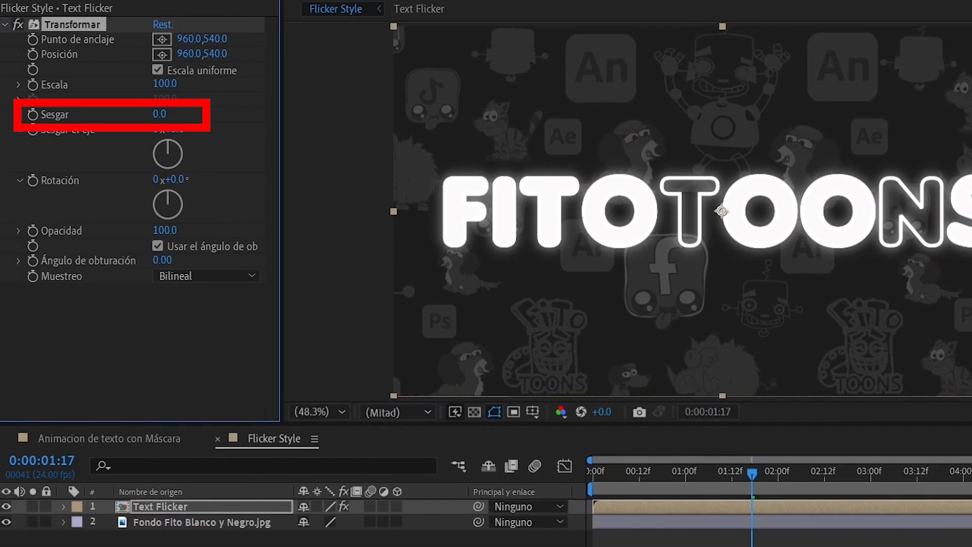
mouse_move(160, 114)
left_mouse_down()
mouse_move(175, 114)
mouse_move(157, 114)
left_mouse_up()
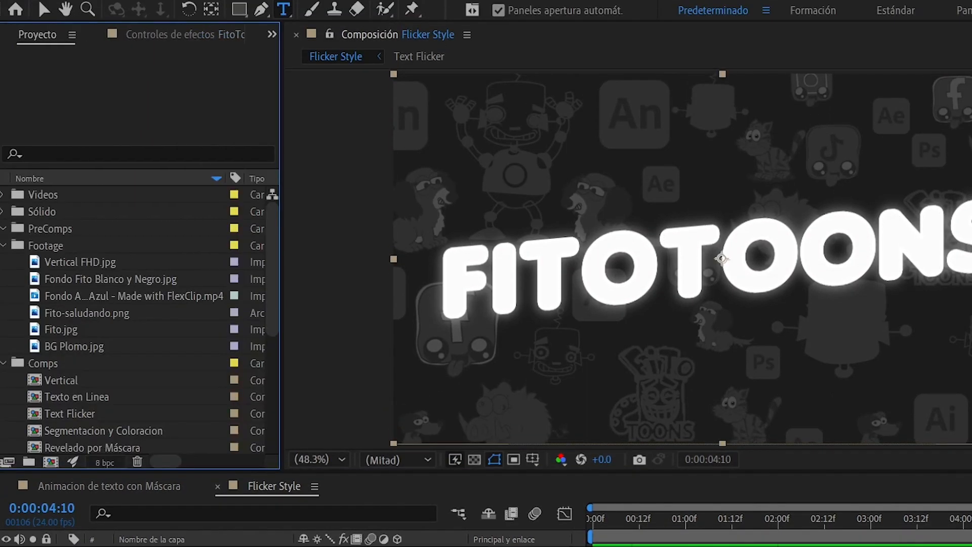
Move the Text Flicker composition into the PreComps folder and duplicate it.
left_click_drag(69, 413, 50, 228)
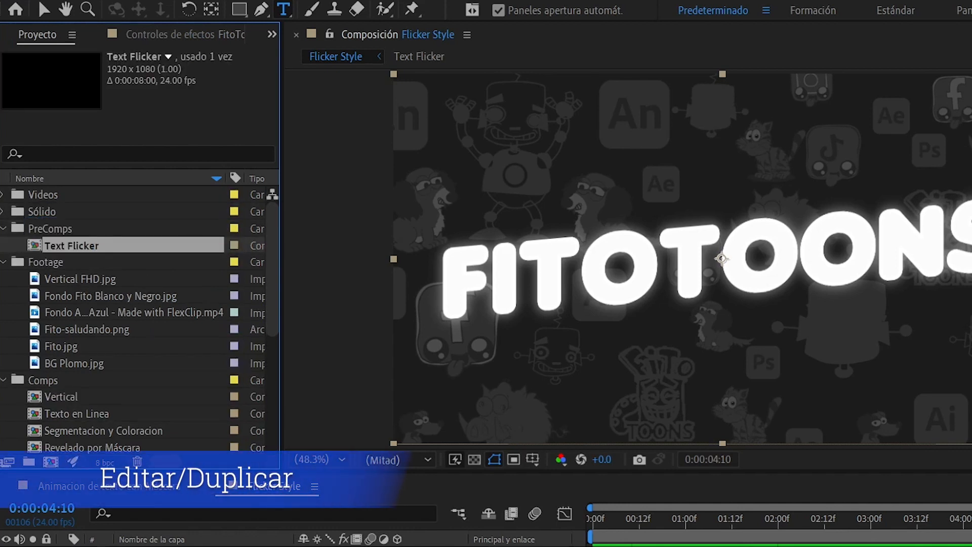
left_click(64, 1)
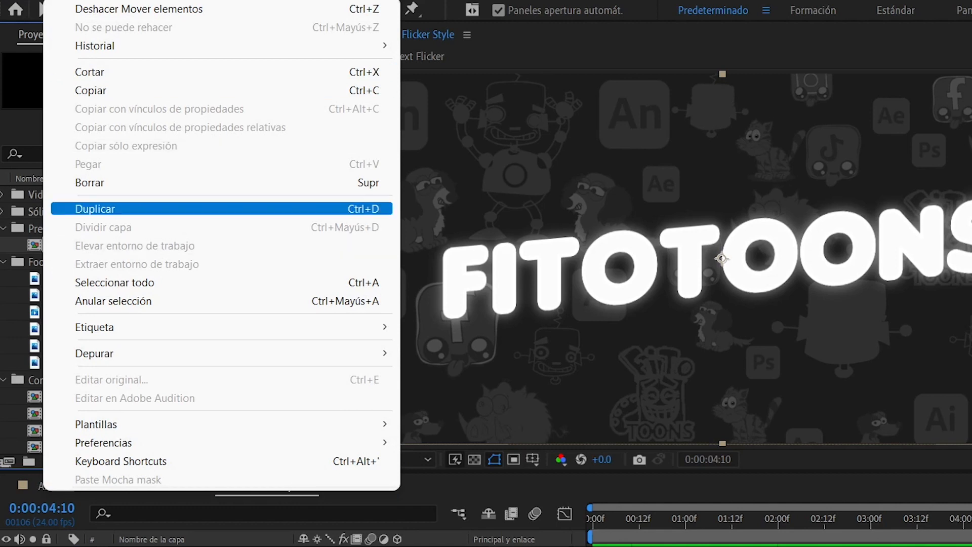
left_click(96, 208)
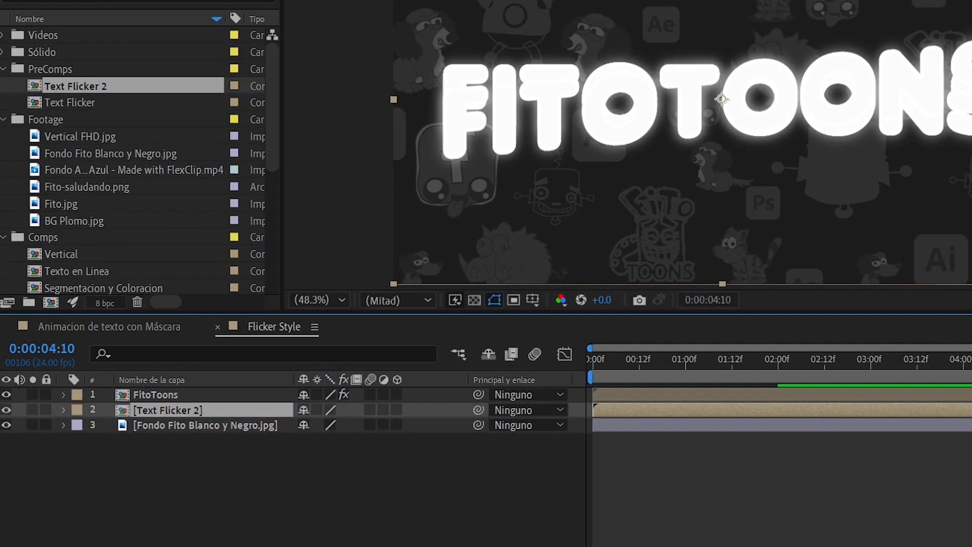
Rename the Text Flicker 2 layer in the Flicker Style timeline to Animacion.
key("Return")
type("A")
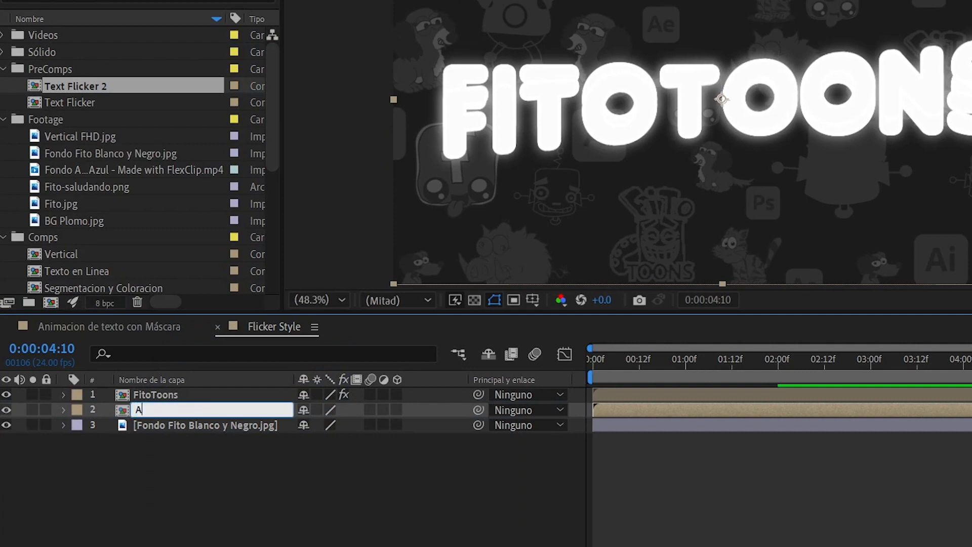
type("nimacion")
key("Return")
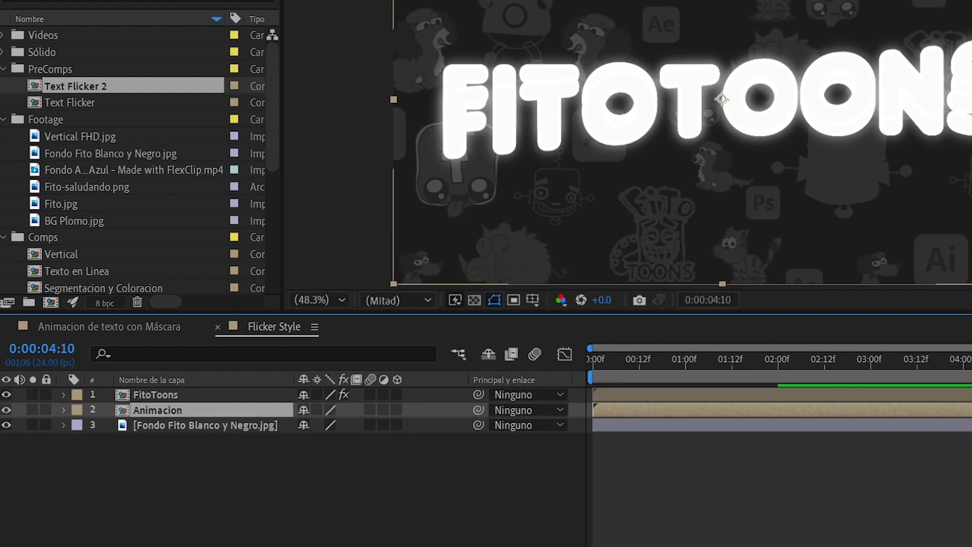
Copy the Transformar effect from the FitoToons layer and paste it onto the Animacion layer.
left_click(156, 395)
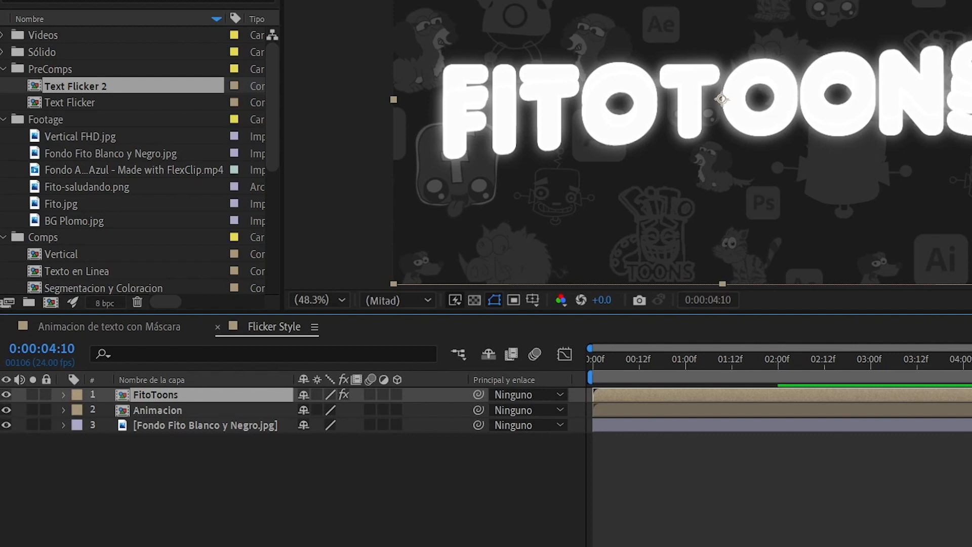
key("F3")
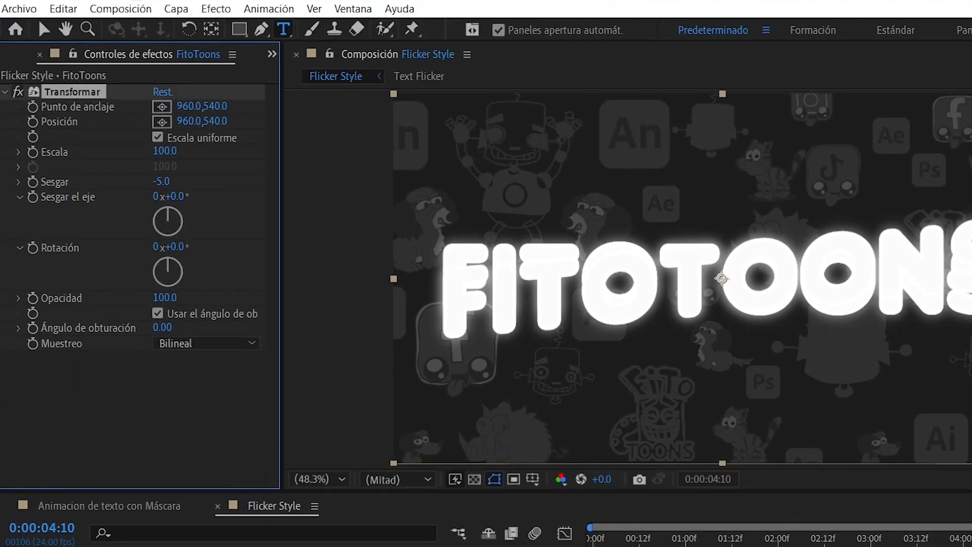
left_click(63, 9)
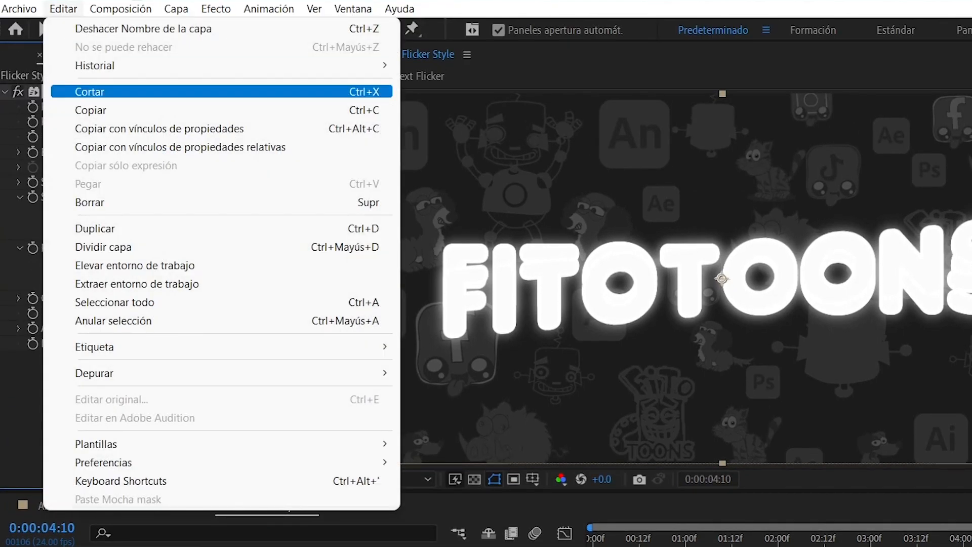
left_click(91, 110)
key("ctrl+Down")
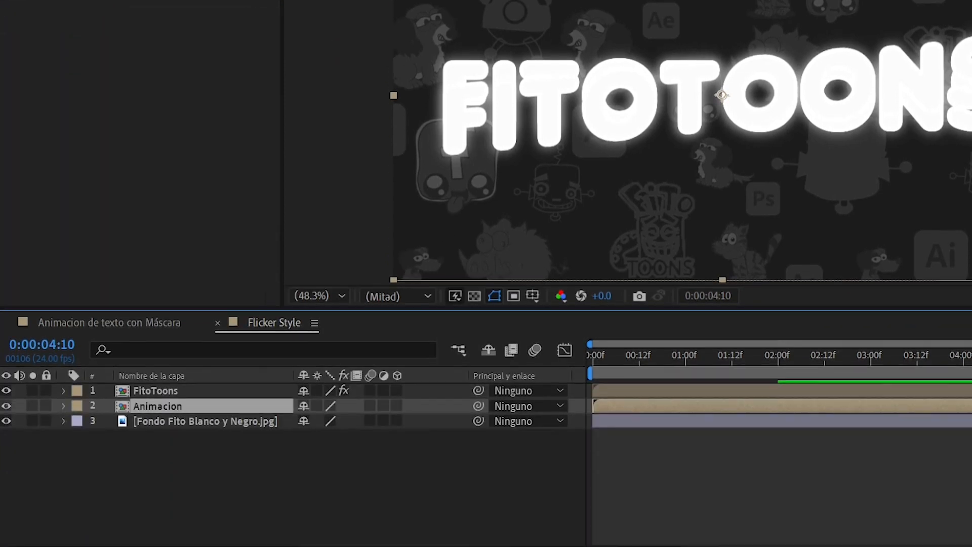
left_click(63, 9)
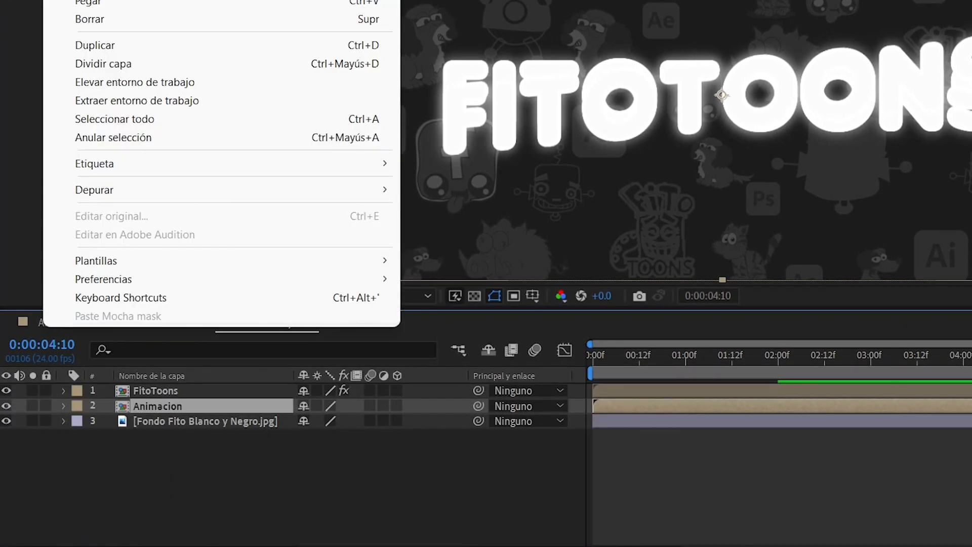
left_click(91, 2)
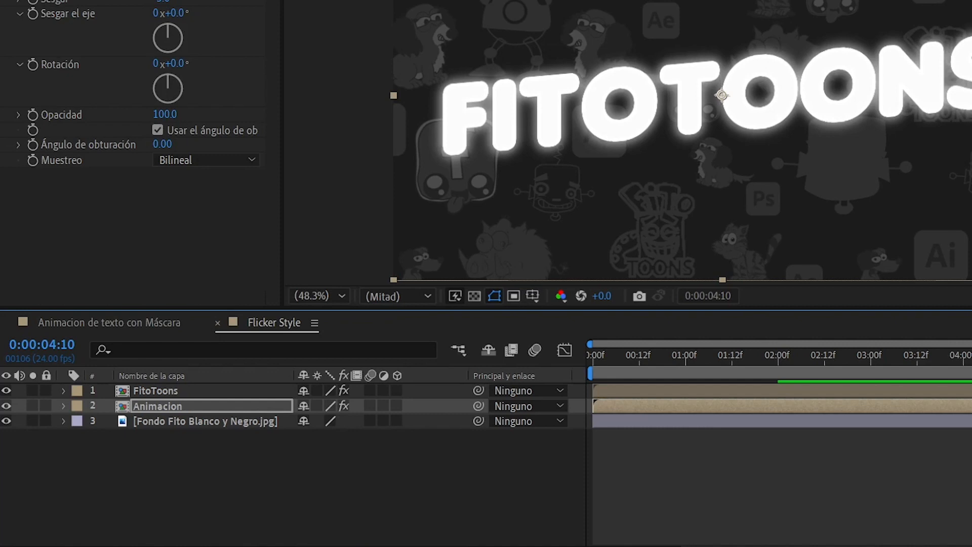
Reveal Posición on the Animacion and FitoToons layers and set the vertical position of FitoToons to 422.
key("p")
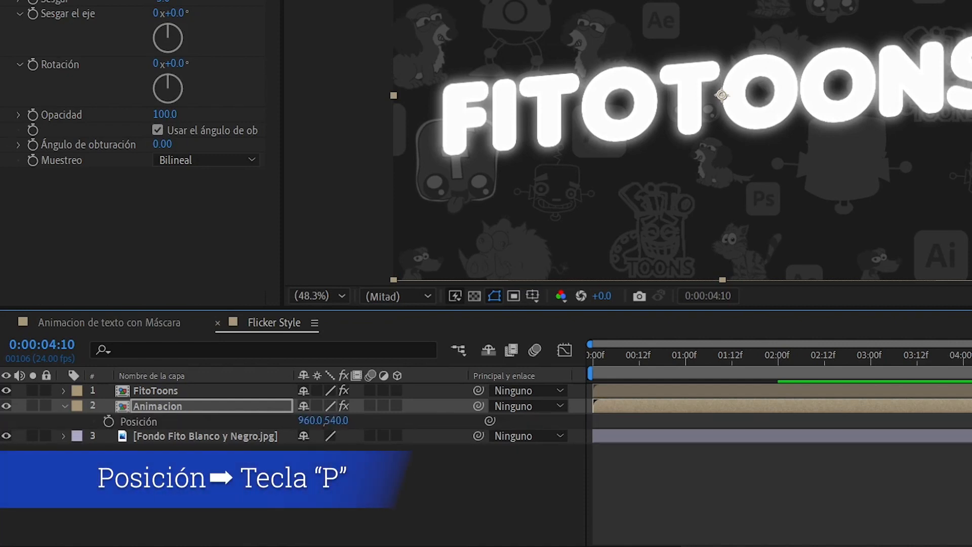
key("ctrl+Up")
key("p")
left_click_drag(336, 405, 277, 404)
Set the fill color of the ANIMACIÓN text on the animación 2 layer of Text Flicker 2 to FCA700.
left_click(157, 421)
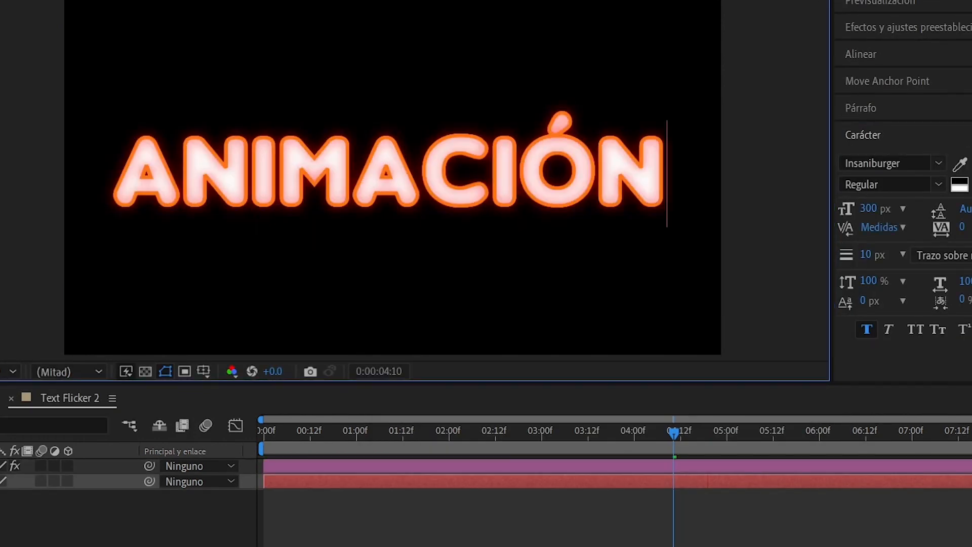
key("ctrl+a")
left_click(958, 184)
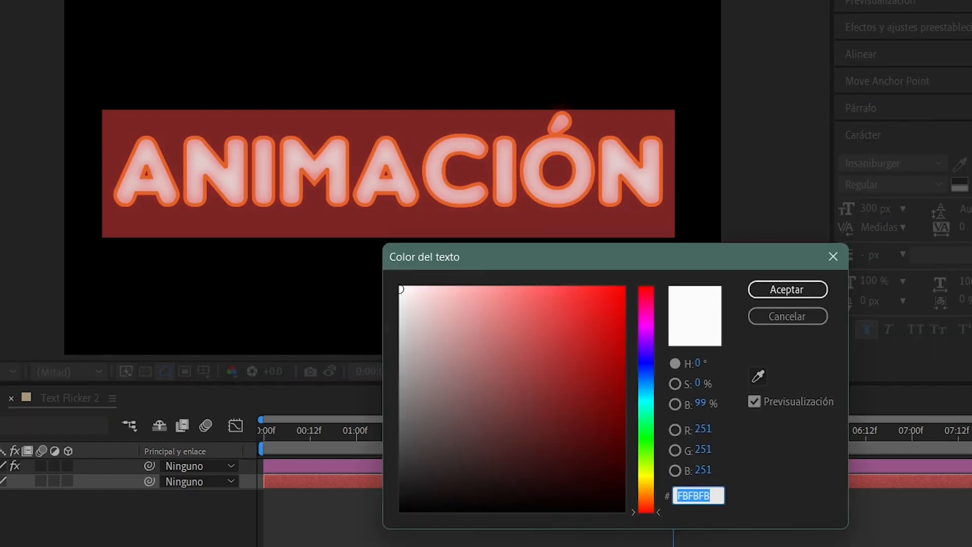
type("FCA700")
key("Return")
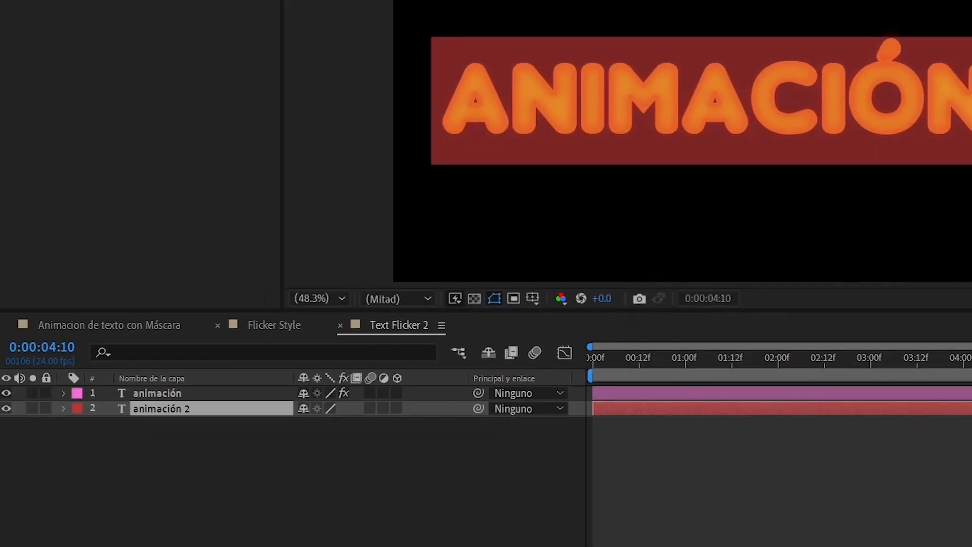
Return to the Flicker Style composition and preview both text lines from the start.
left_click(206, 339)
key("Home")
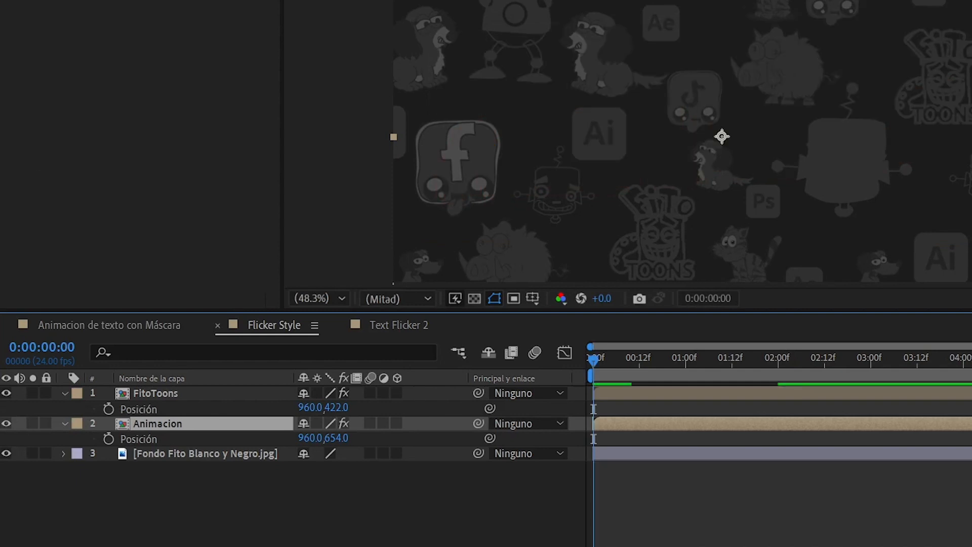
key("space")
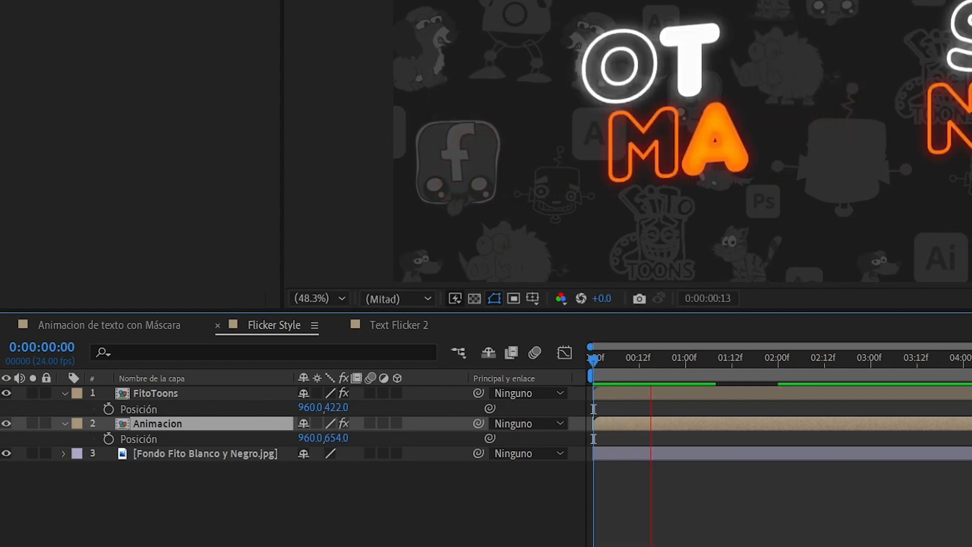
key("space")
Animate the background image's Posición from its current value at 0:00:00:00 to -7.9, 540.0 at 0:00:05:00, and end the work area there for a preview.
left_click(202, 453)
key("alt+shift+p")
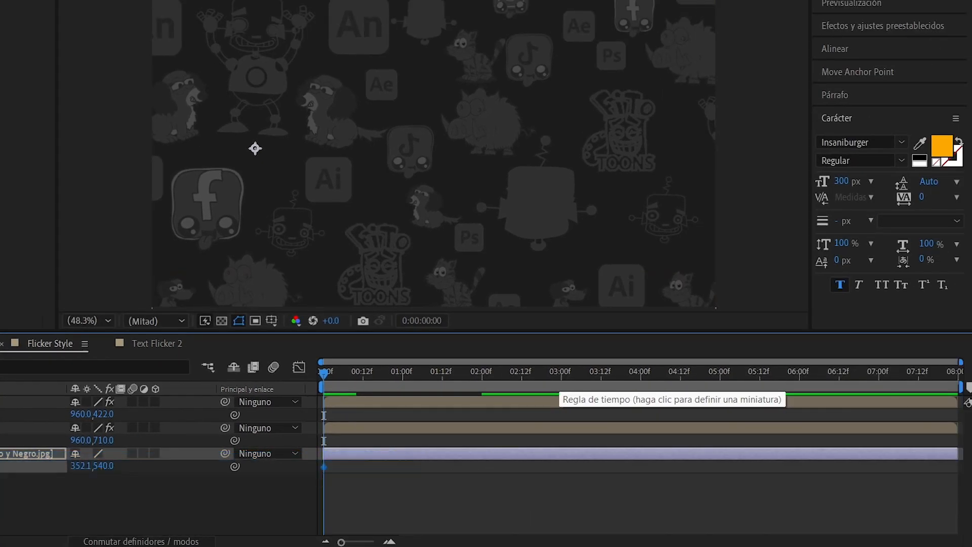
left_click(720, 373)
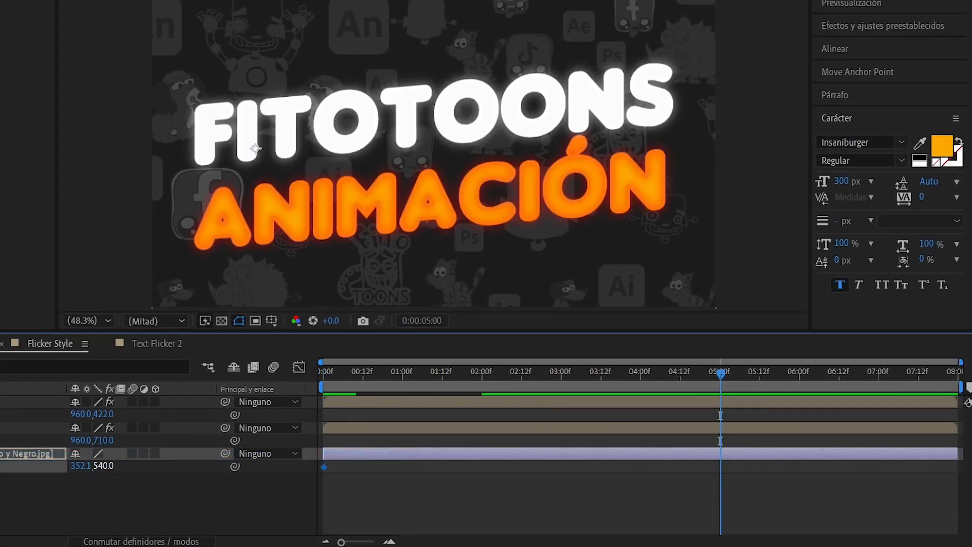
left_click_drag(103, 466, 1, 466)
key("ctrl+z")
left_click_drag(81, 466, 1, 466)
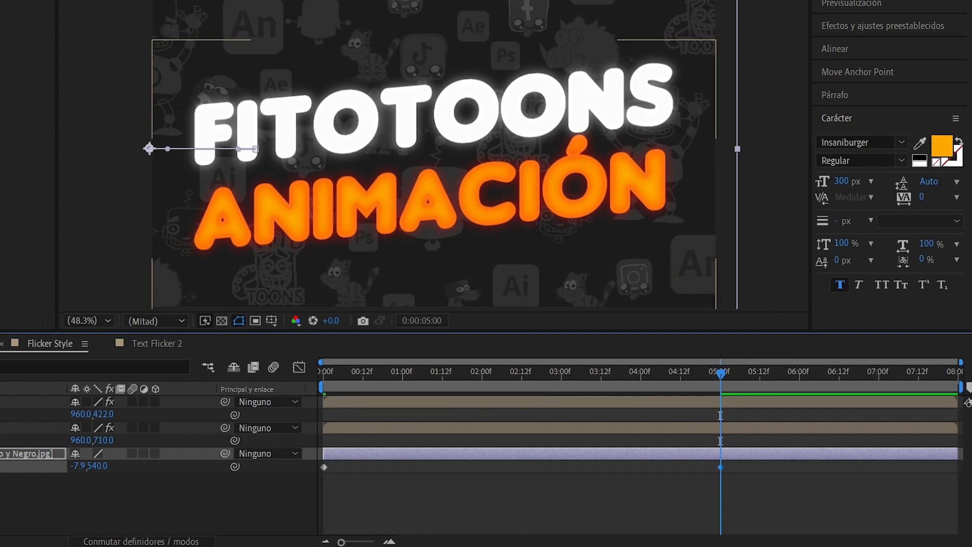
key("n")
key("space")
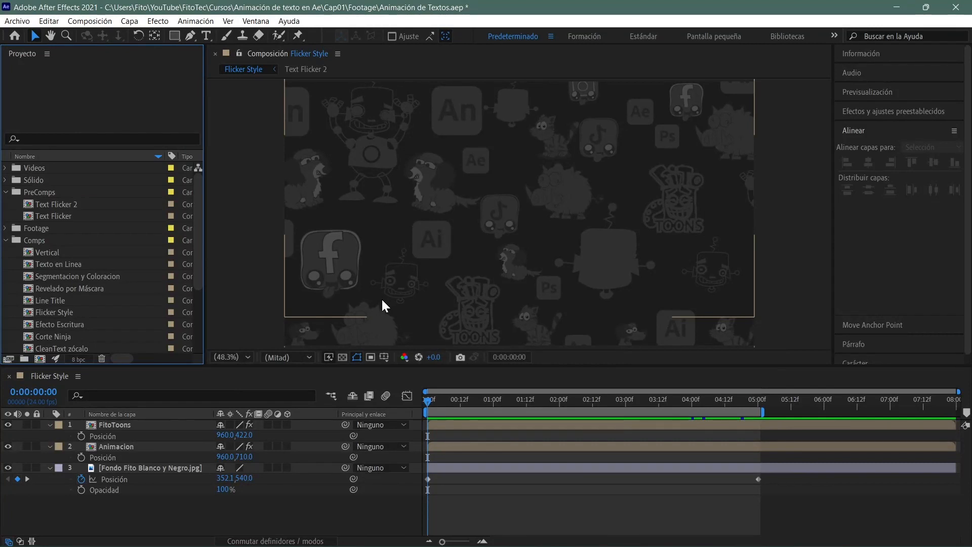
Create an HDTV 1080 24 composition named Shatter Avanzado with a duration of 0:00:08:00.
key("ctrl+k")
type("Shatter Avanzado")
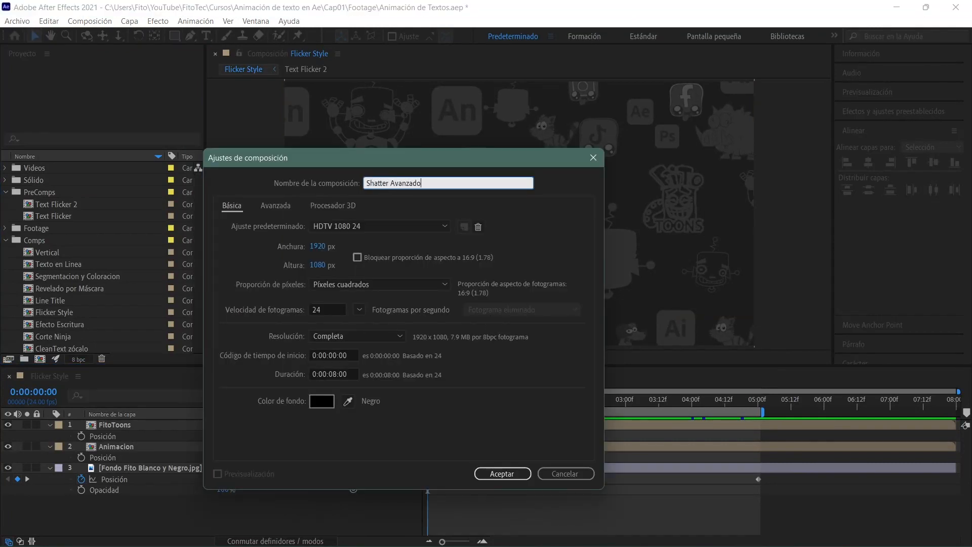
key("Return")
Add the dark ornamental background image ending in Pantalla-Abstratos.jpg from Footage to Shatter Avanzado and lock its layer.
left_click_drag(44, 191, 181, 446)
left_click(6, 228)
left_click(37, 425)
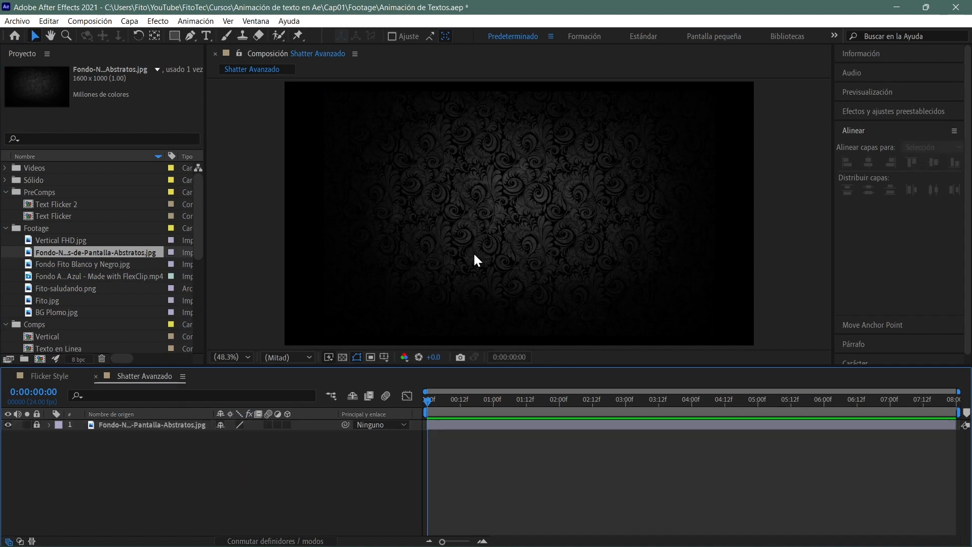
Add a text layer reading FitoToons over the background.
key("ctrl+t")
left_click(425, 215)
type("Fito")
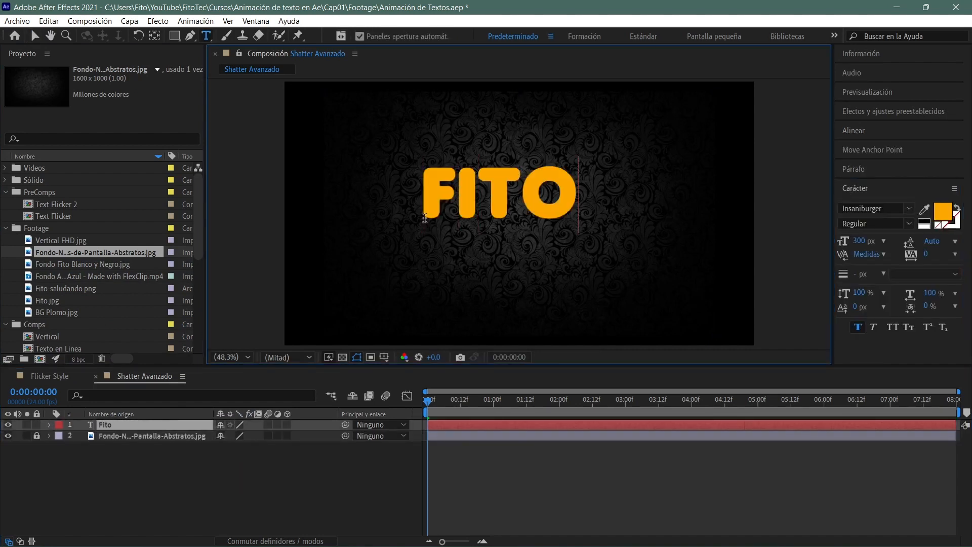
type("Toons")
Center the FitoToons text horizontally and vertically in the composition and move its anchor point to the text's center.
left_click(857, 132)
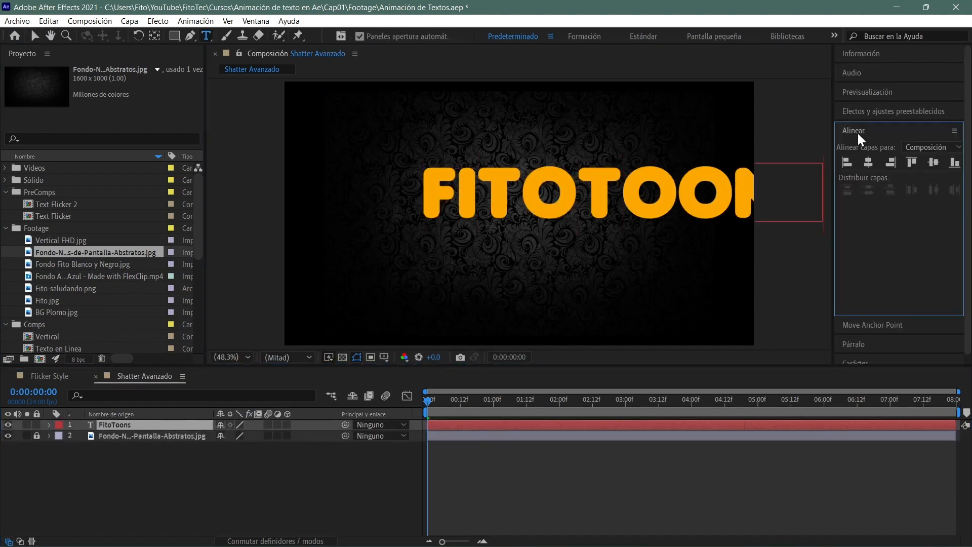
left_click(866, 163)
left_click(933, 163)
left_click(872, 324)
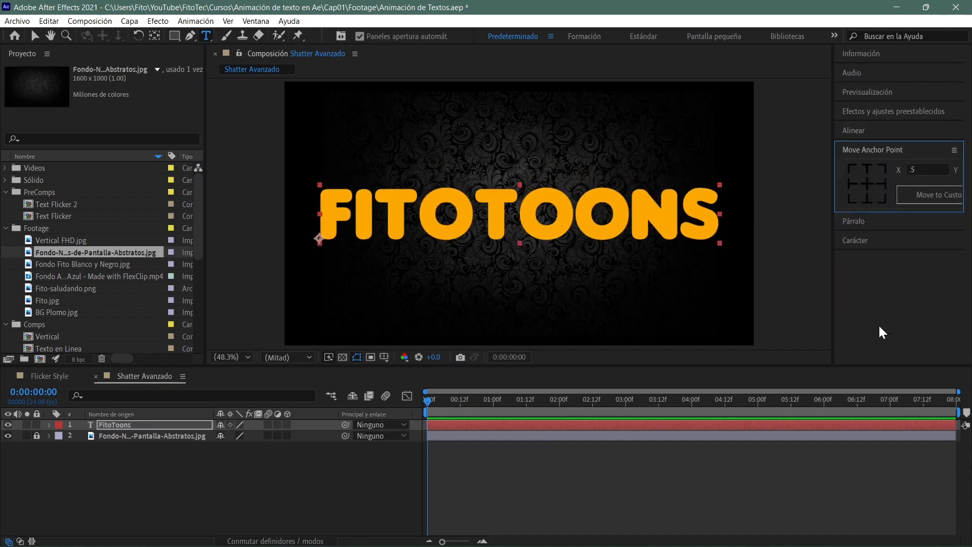
left_click(871, 186)
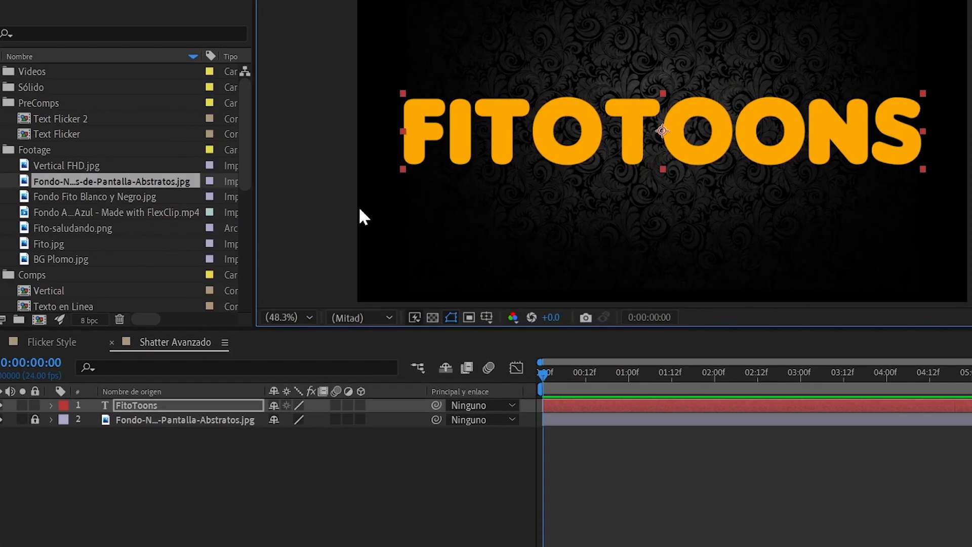
Precompose the FitoToons text layer as Texto Shatter and file the new composition in the PreComps folder.
right_click(181, 406)
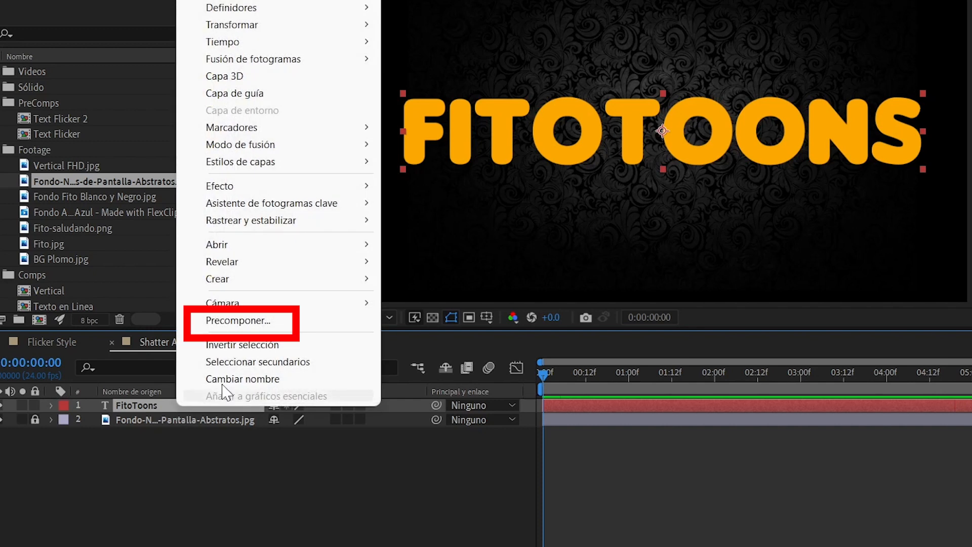
left_click(279, 320)
type("Text")
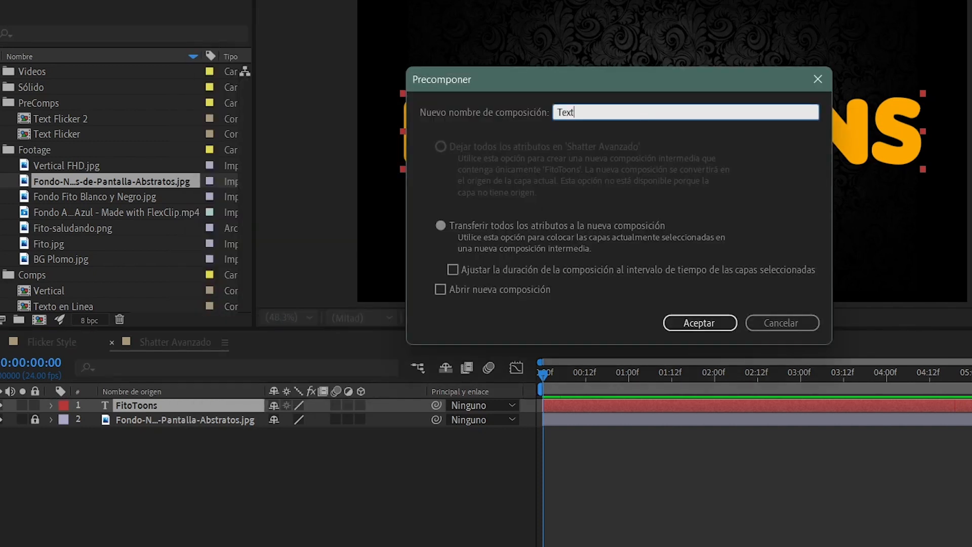
type("o Shatter")
key("Return")
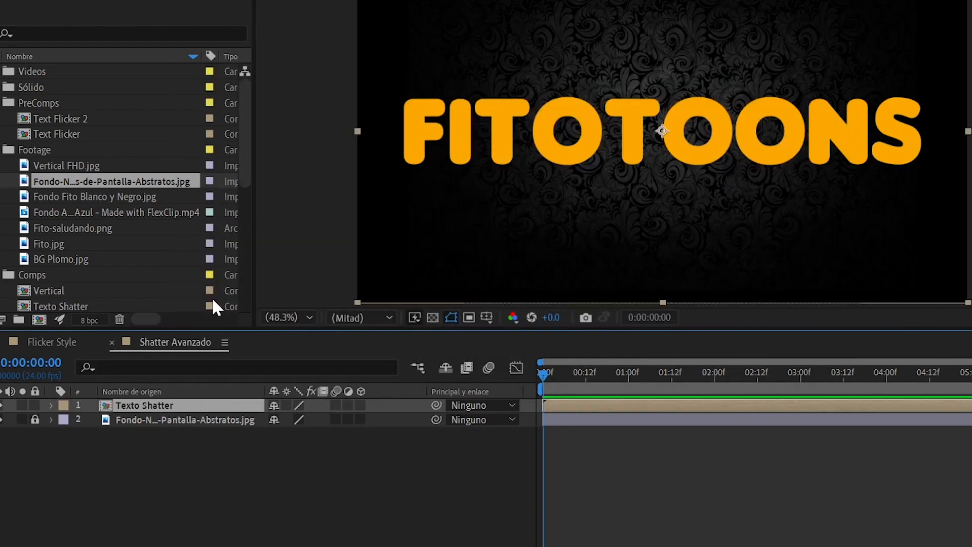
left_click_drag(80, 302, 66, 102)
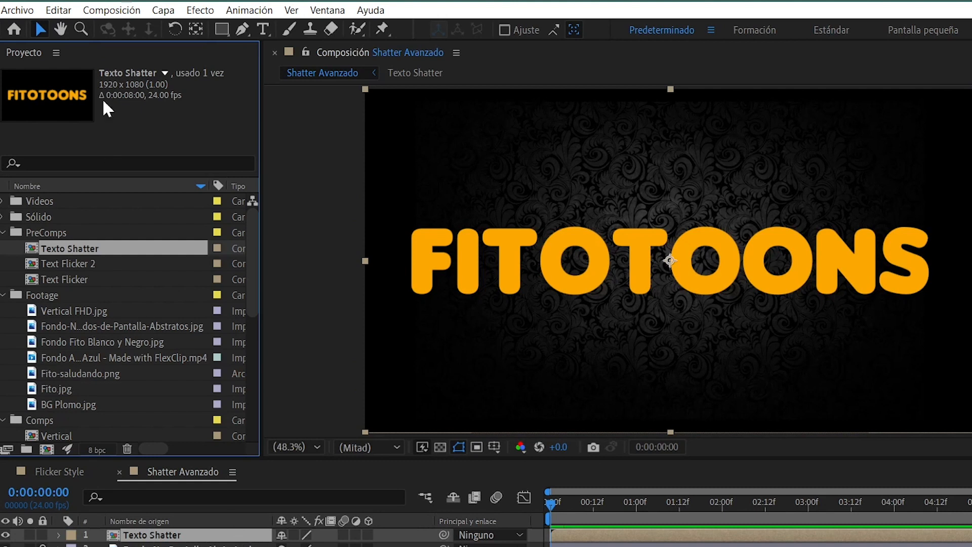
Apply the Dispersión simulation effect to the Texto Shatter layer.
left_click(196, 10)
left_click(162, 534)
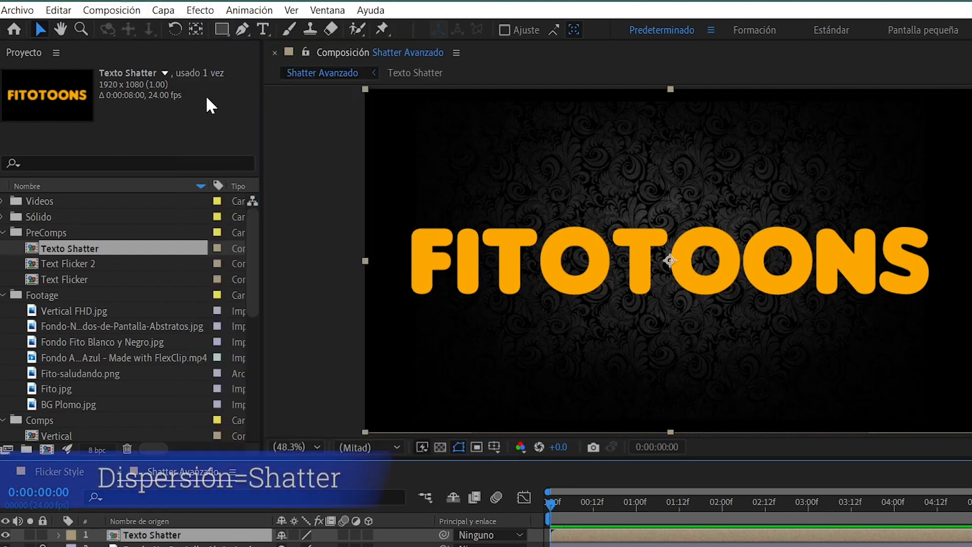
left_click(200, 10)
mouse_move(377, 377)
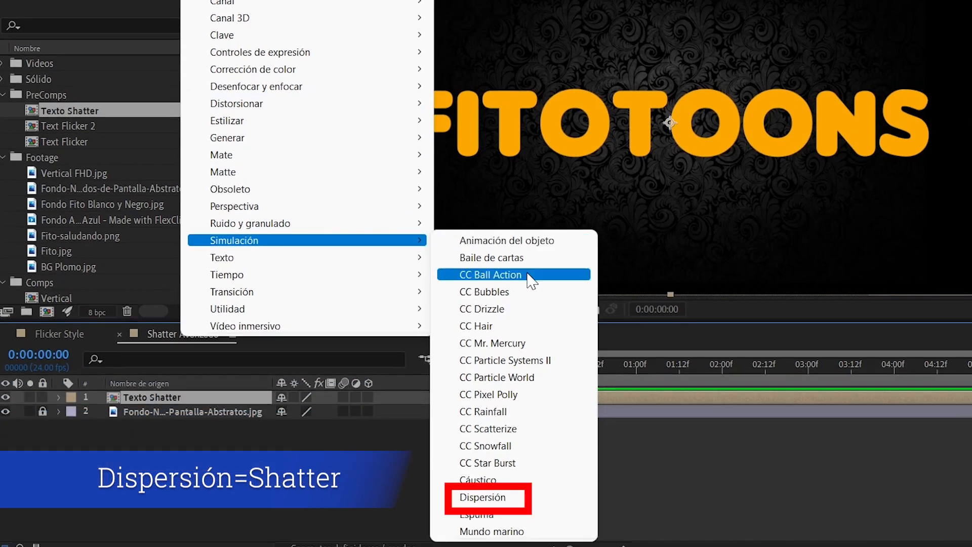
left_click(568, 546)
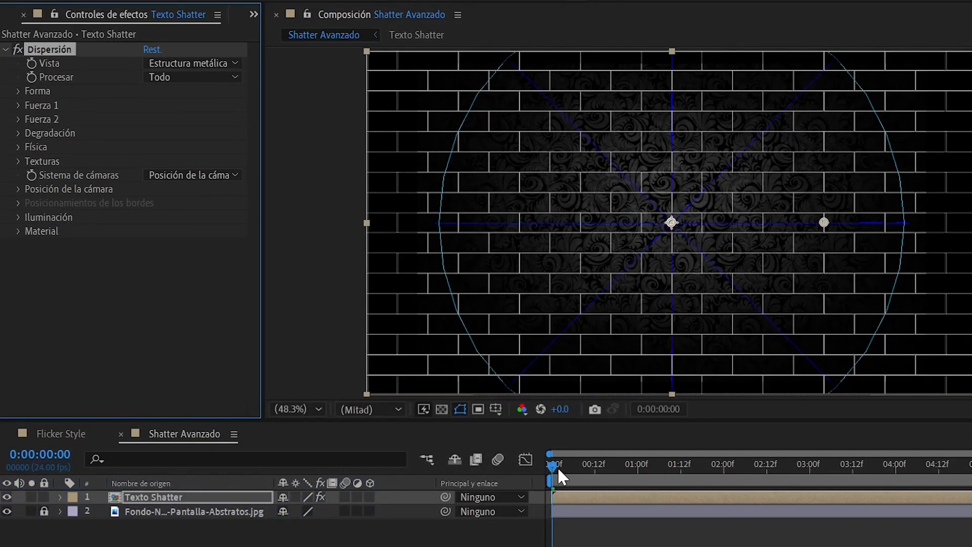
Check the default brick wireframe at the start of the timeline and set the Dispersión effect's Vista to Procesado.
left_click_drag(557, 466, 527, 477)
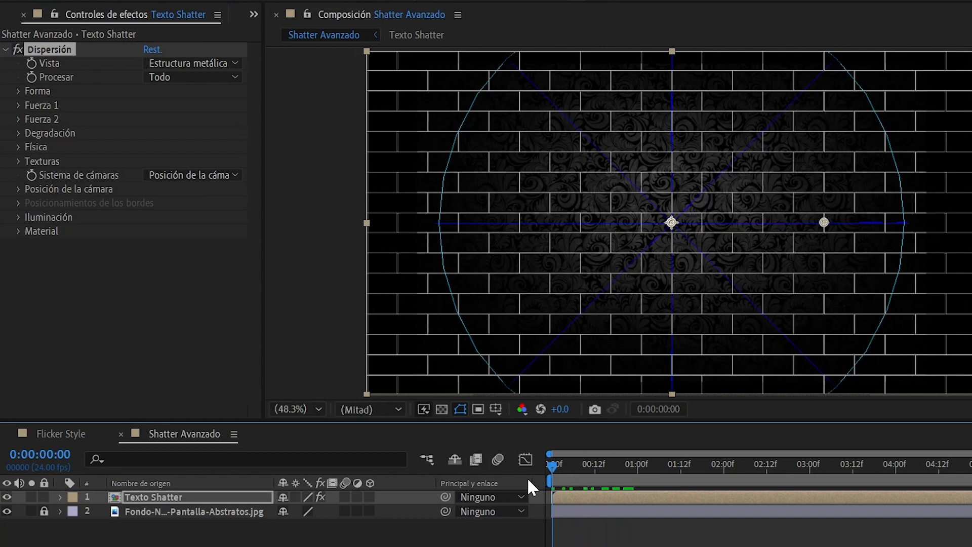
left_click(233, 64)
left_click(223, 82)
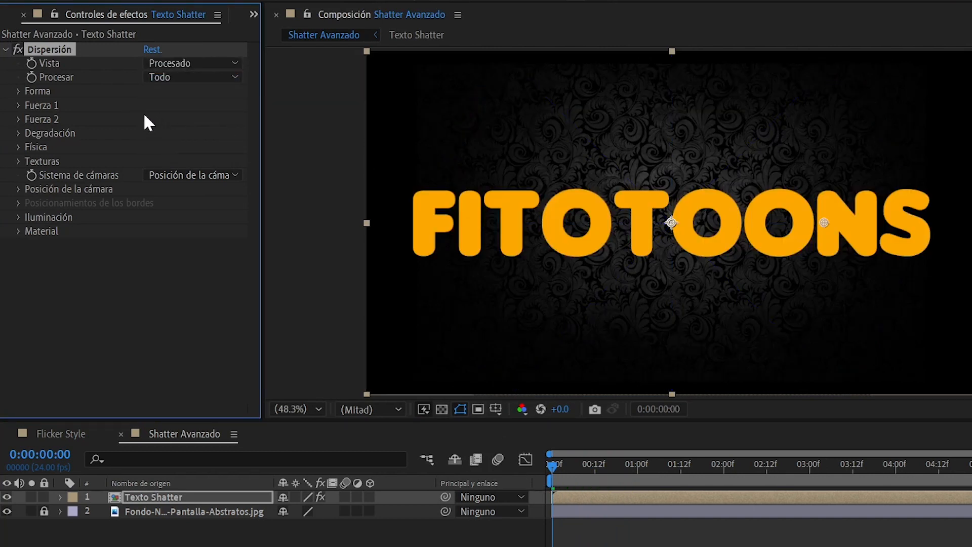
Set the Dispersión effect's Forma Motivo to Cristal, check the break-up on the timeline, and return to the start.
left_click(18, 90)
left_click(235, 106)
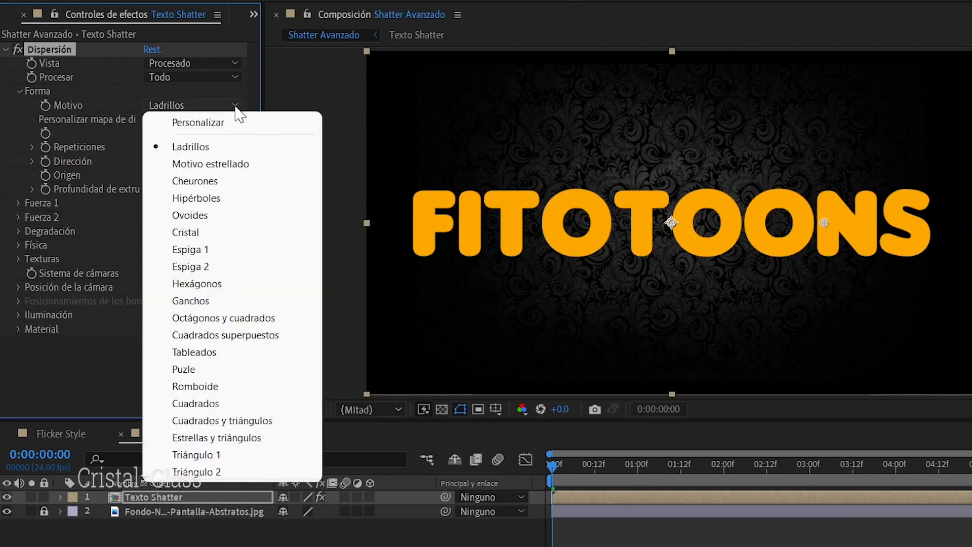
left_click(202, 232)
left_click(600, 464)
key("Home")
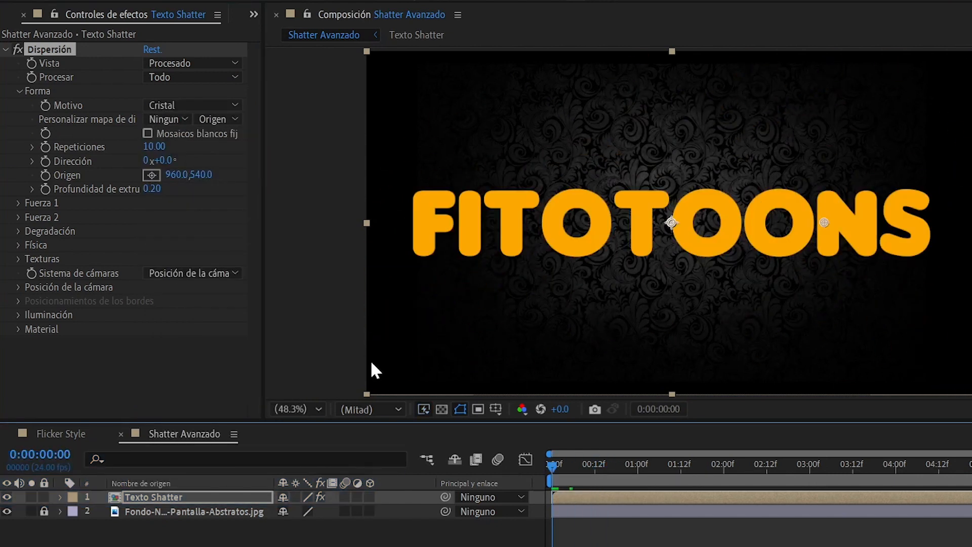
Set the Dispersión effect's extrusion depth to 0 and the Intensidad of Fuerza 1 to 0.05.
left_click(19, 205)
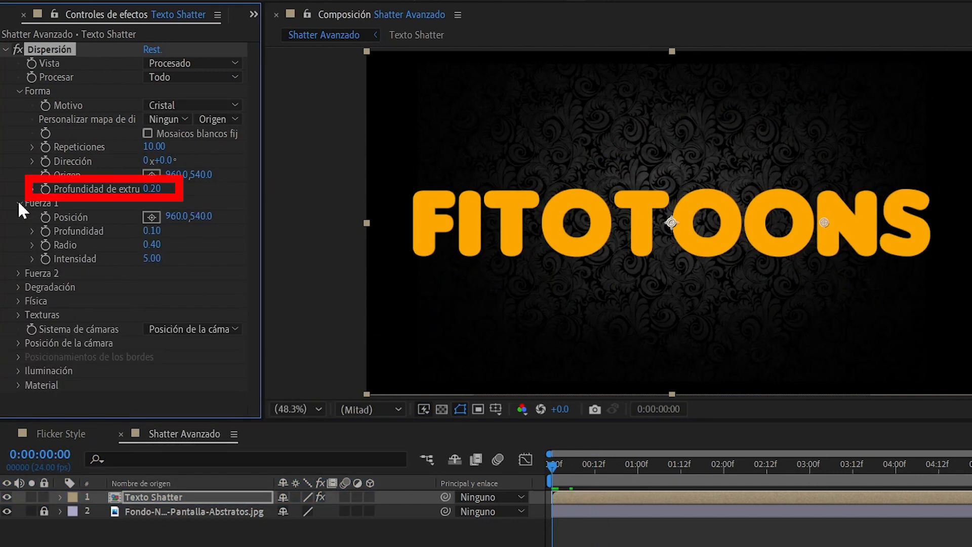
left_click(152, 188)
type("0")
key("Return")
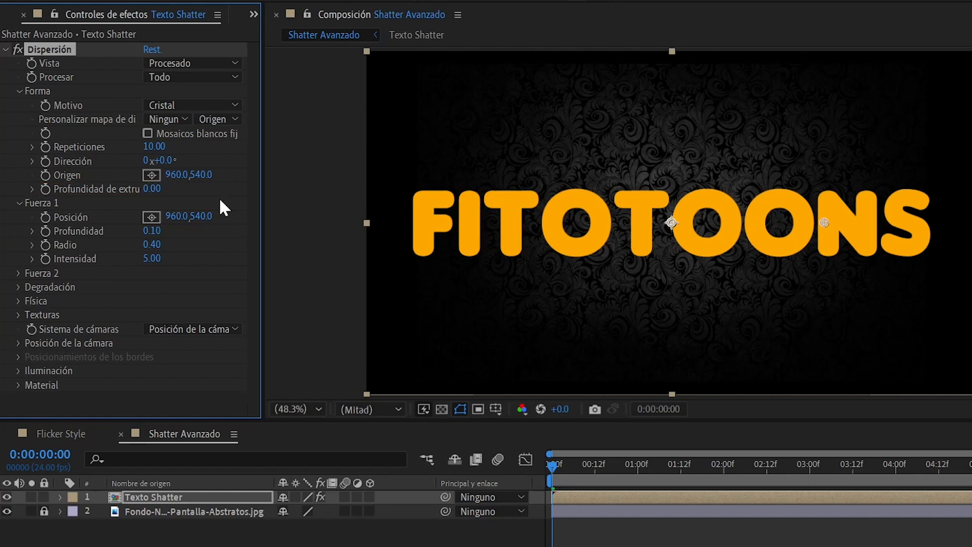
left_click(152, 259)
type("0.05")
key("Return")
In the Dispersión effect's Física settings, set the rotation speed to 0.40 and Gravedad to 0.
left_click(19, 300)
left_click_drag(251, 299, 250, 354)
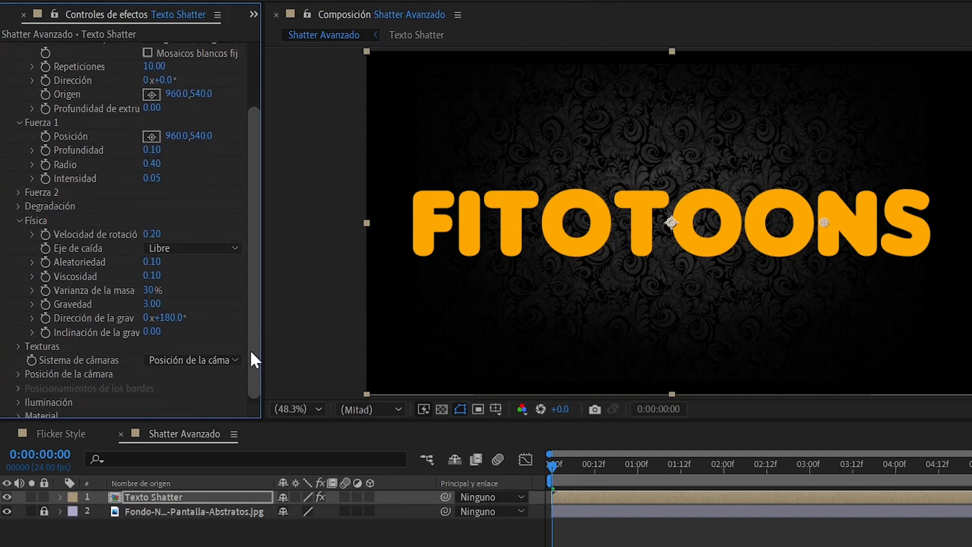
left_click(154, 234)
type("0.")
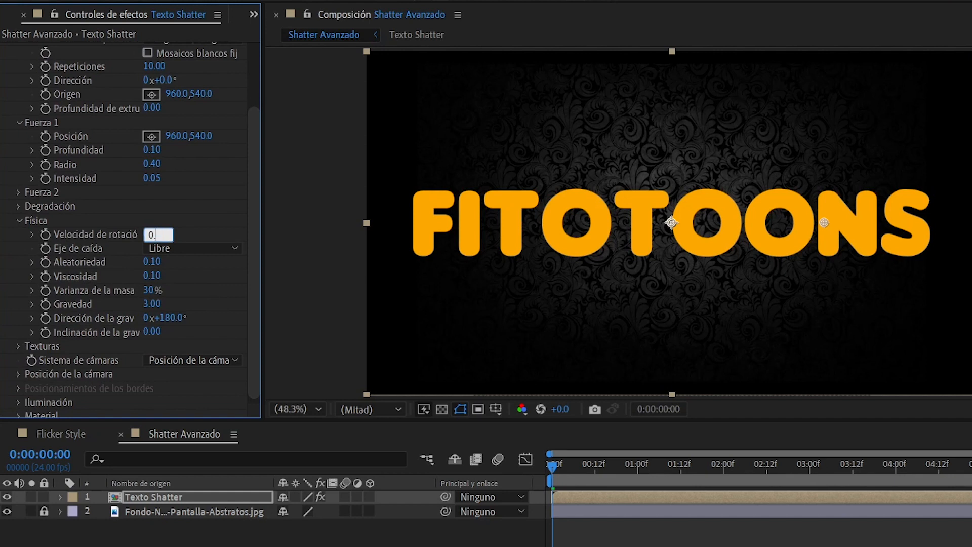
key("Return")
left_click(152, 304)
type("0")
key("Return")
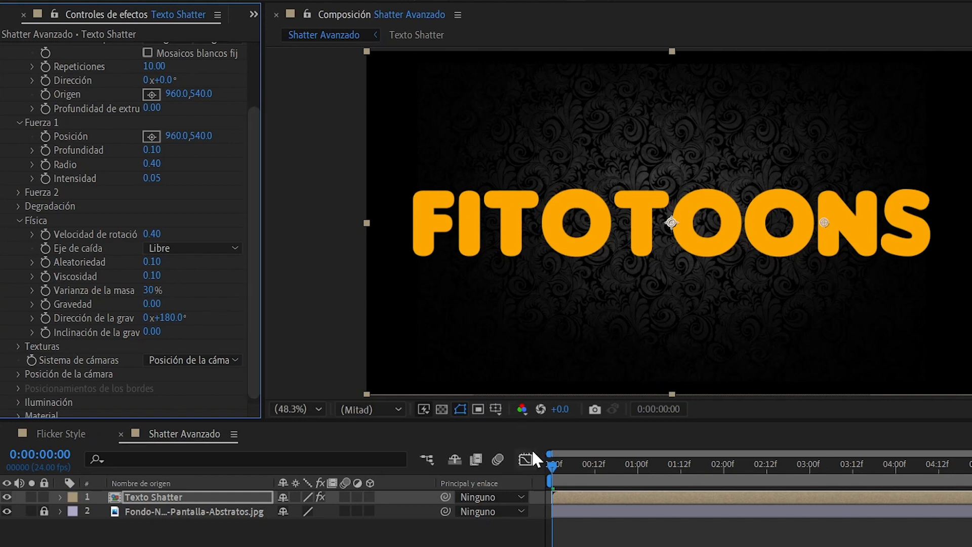
Copy the configured Dispersión effect from the Texto Shatter layer.
left_click_drag(256, 135, 258, 58)
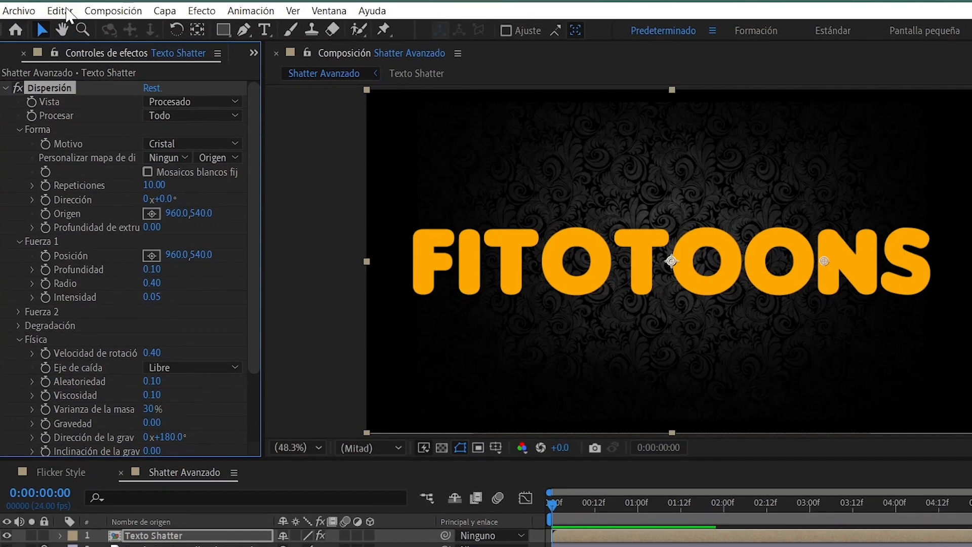
left_click(61, 10)
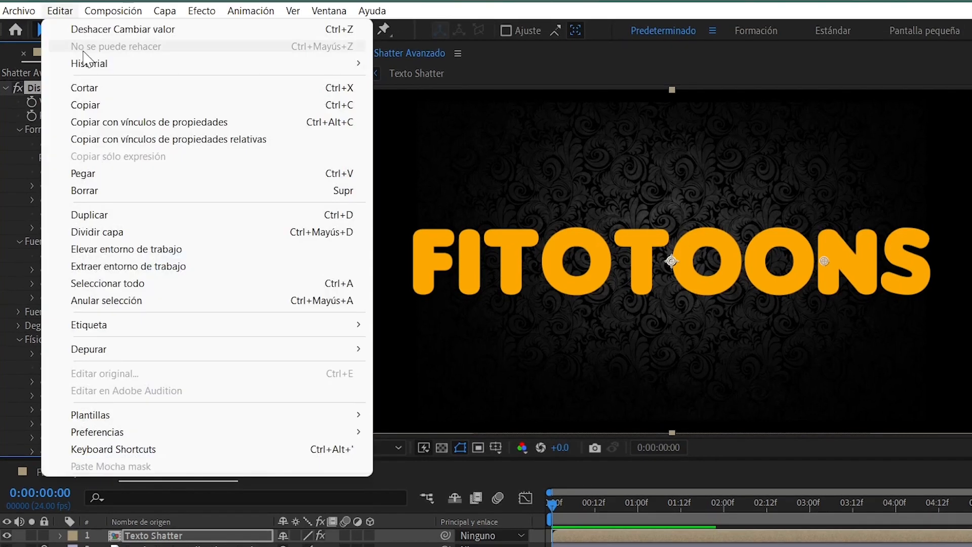
left_click(109, 105)
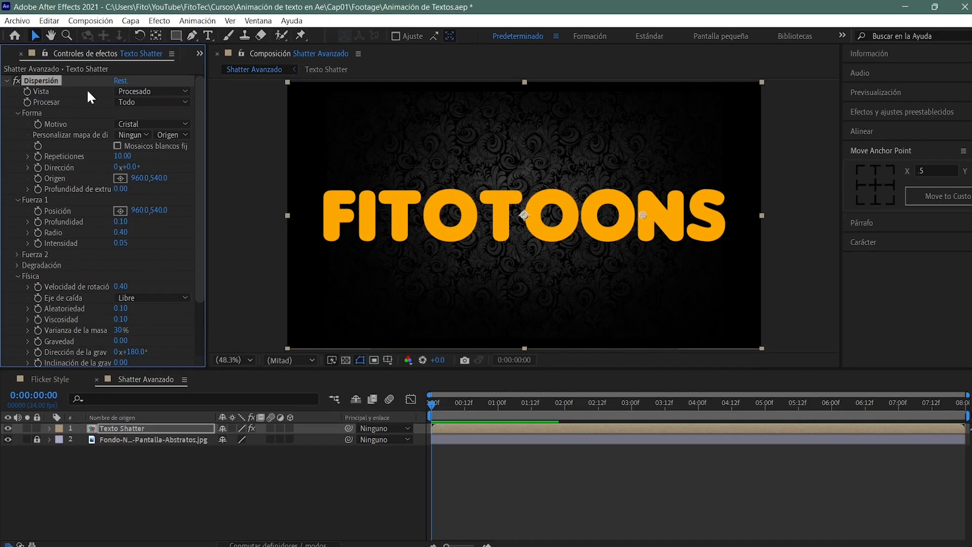
Precompose the Texto Shatter layer as Texto Base, transferring all attributes to the new composition.
left_click(135, 426)
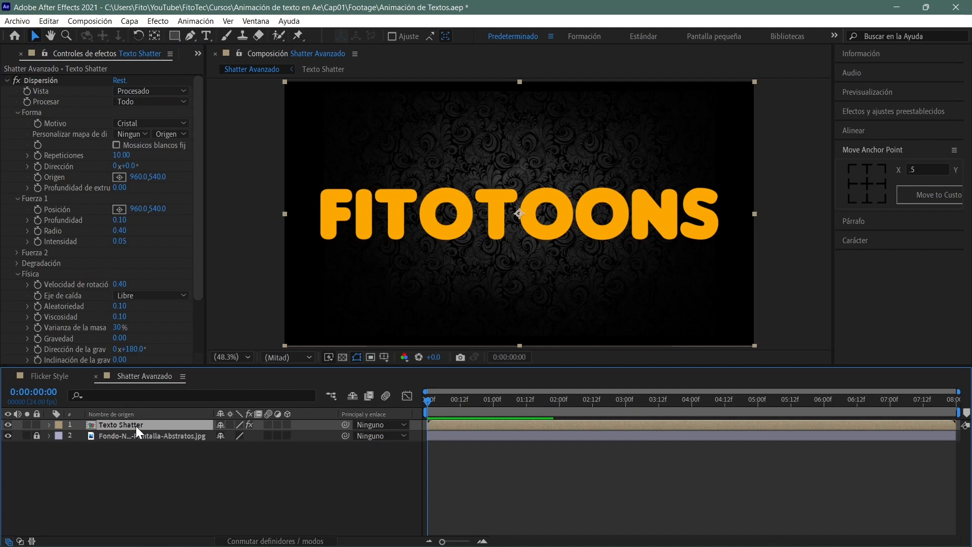
right_click(136, 426)
left_click(168, 416)
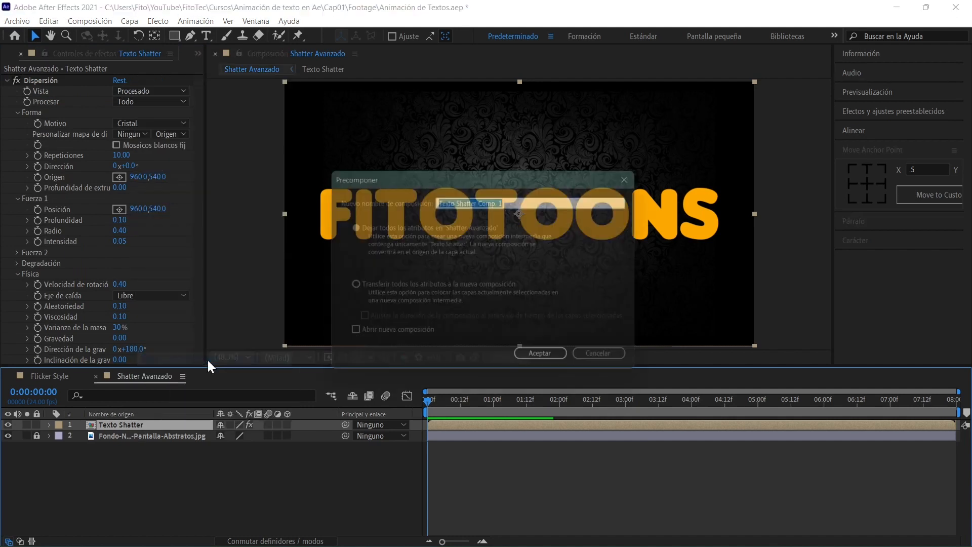
type("Texto Base")
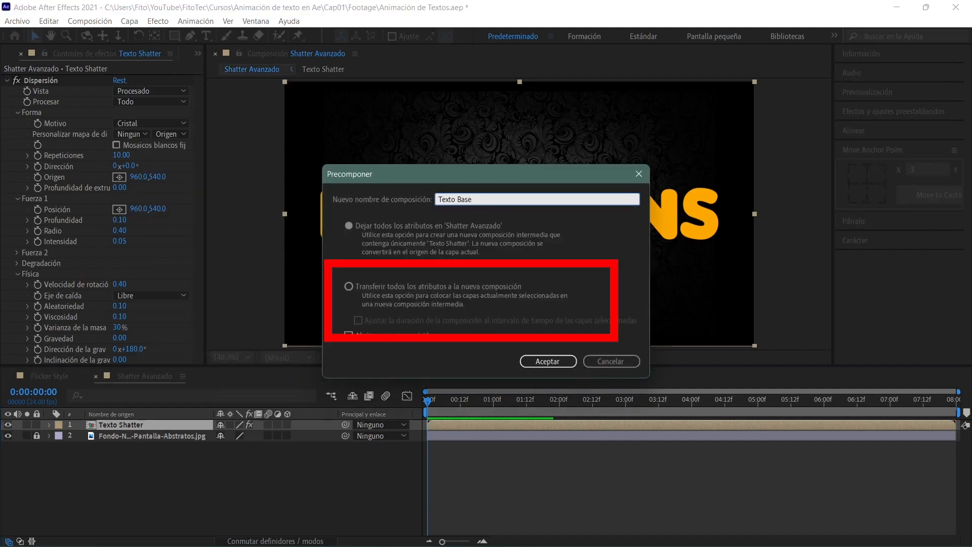
left_click(348, 286)
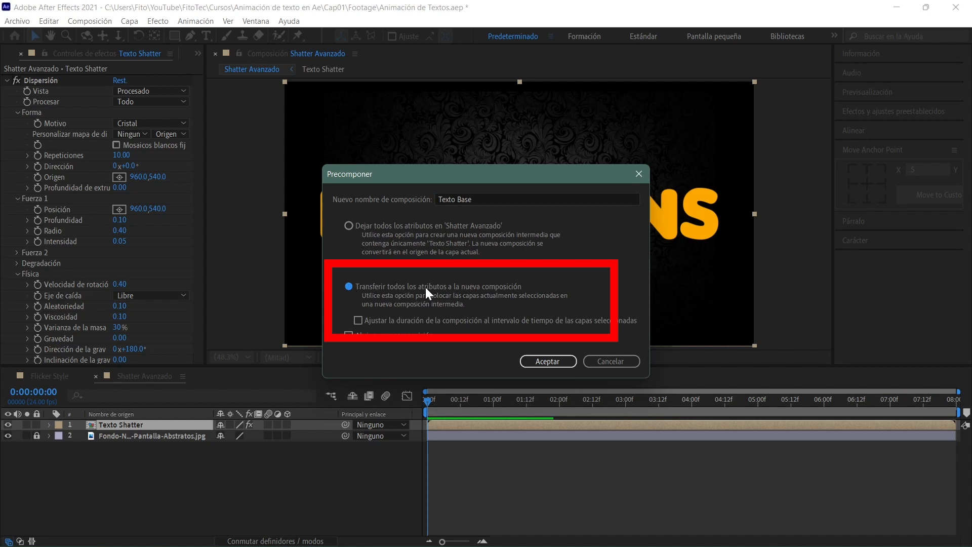
left_click(555, 363)
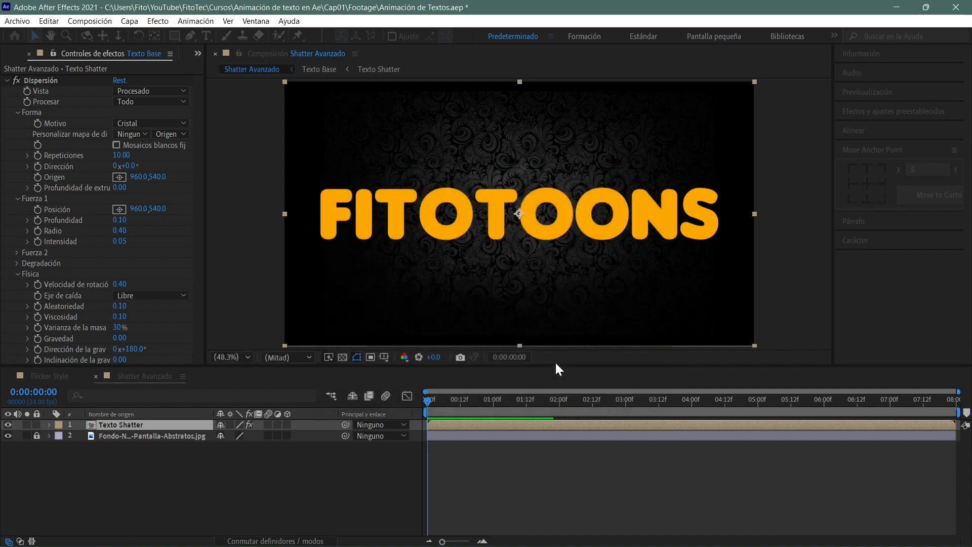
Paste the copied Dispersión effect onto the Texto Base layer and set its Motivo to Estrellas y triángulos.
left_click(49, 21)
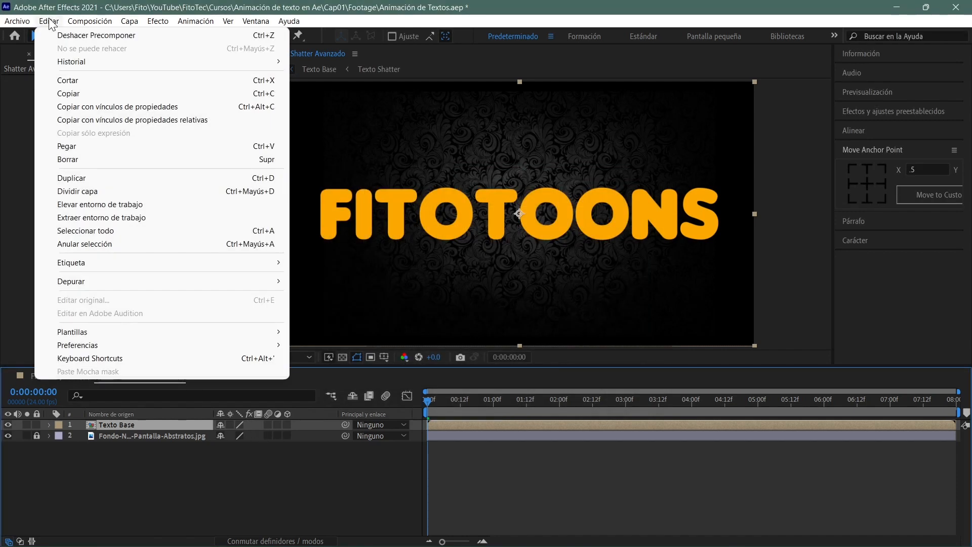
left_click(85, 146)
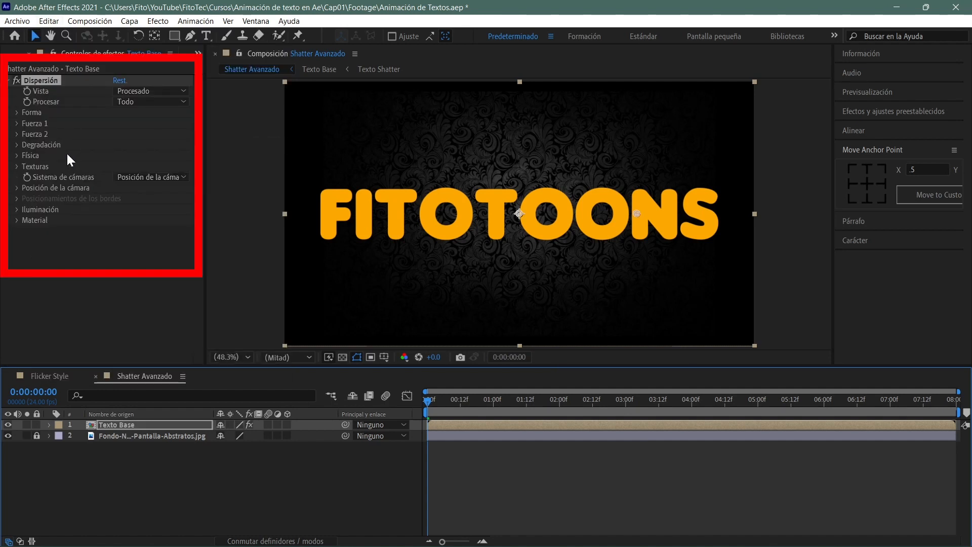
left_click(20, 112)
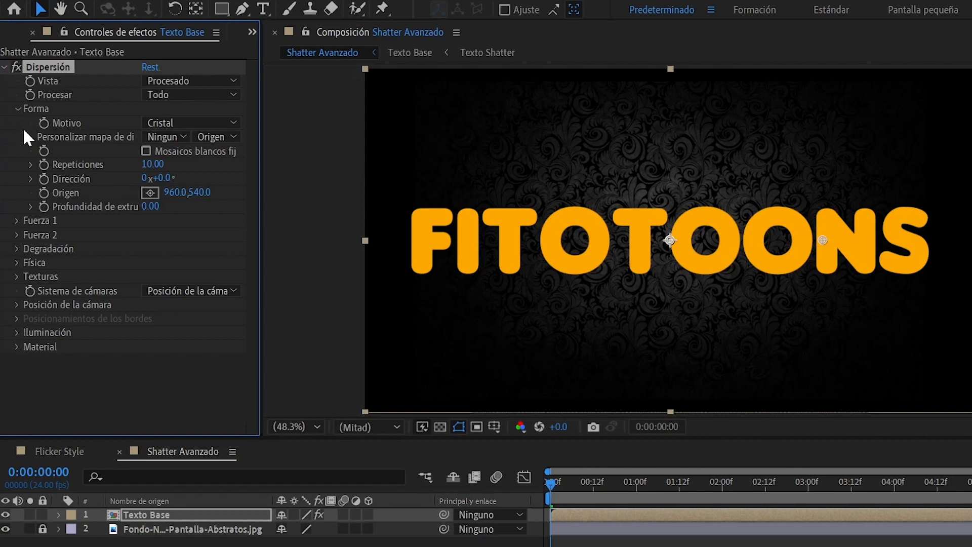
left_click(230, 123)
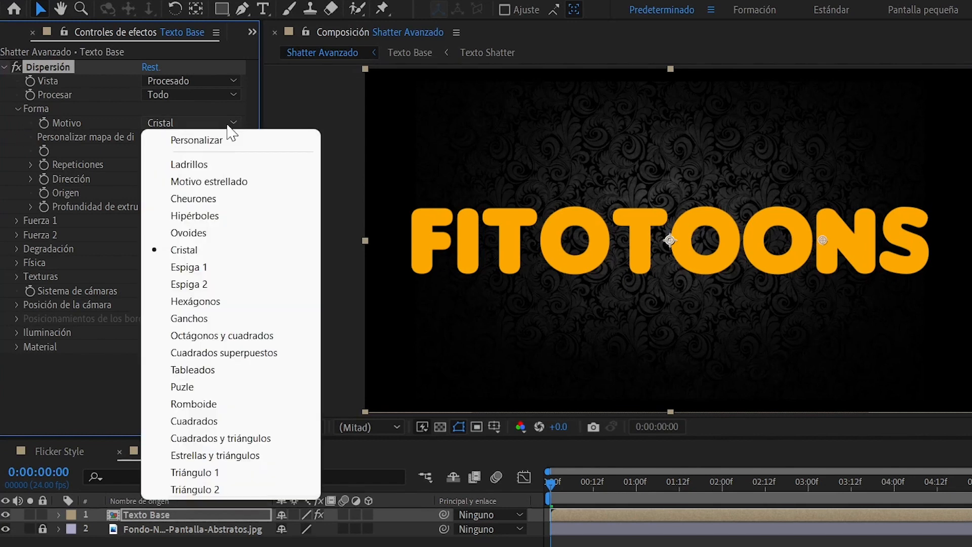
left_click(238, 455)
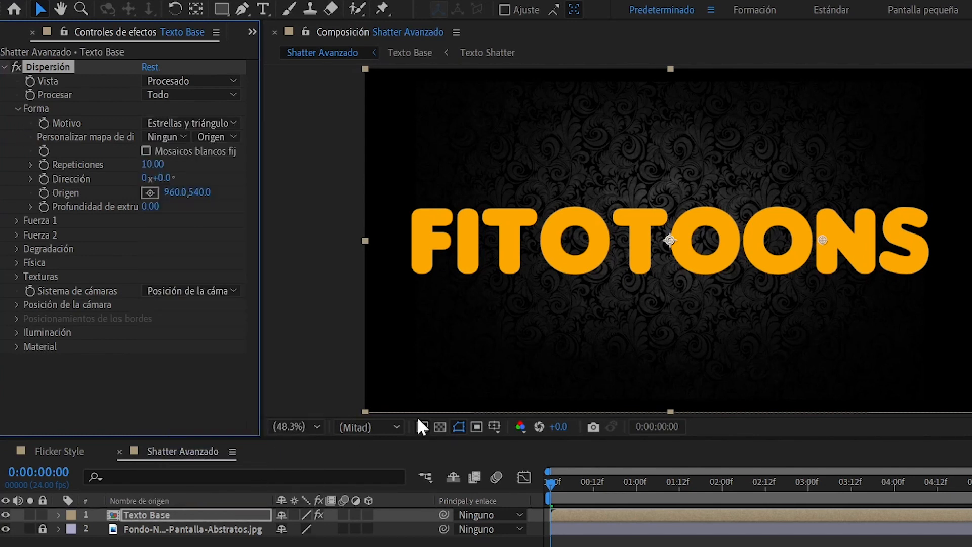
At 1 second, set the Dispersión extrusion depth to 0.10 and the Intensidad of Fuerza 1 to 1.00 on Texto Base.
left_click_drag(551, 490, 637, 502)
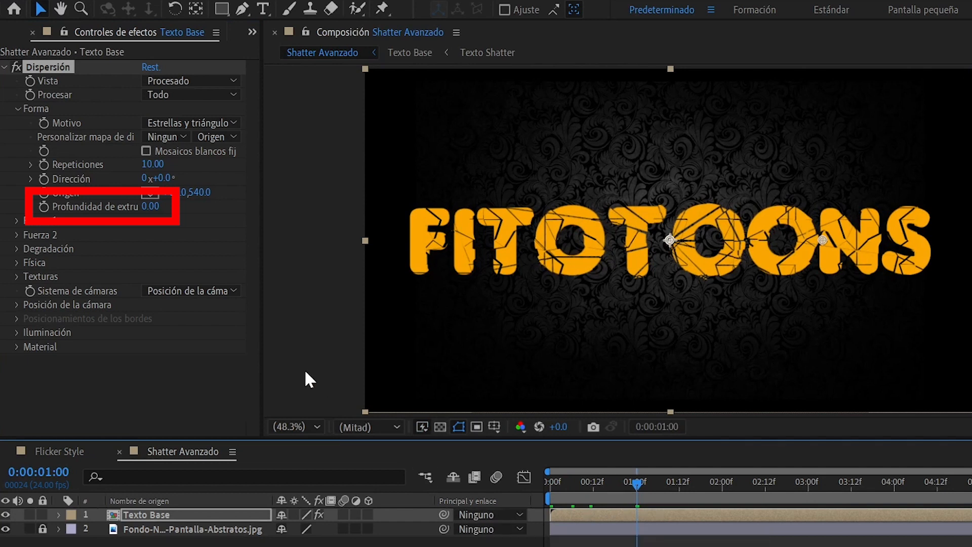
left_click(149, 206)
type("0.1")
key("Return")
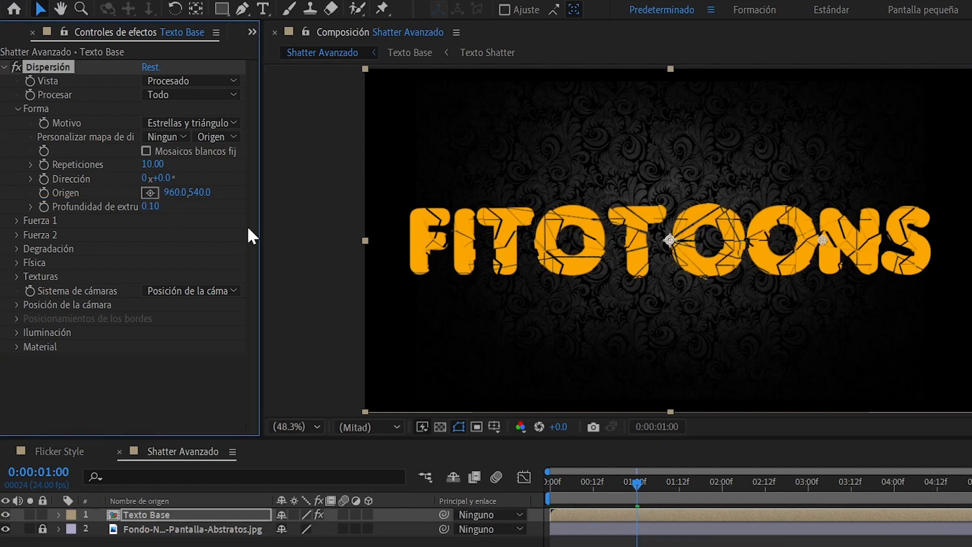
left_click(15, 219)
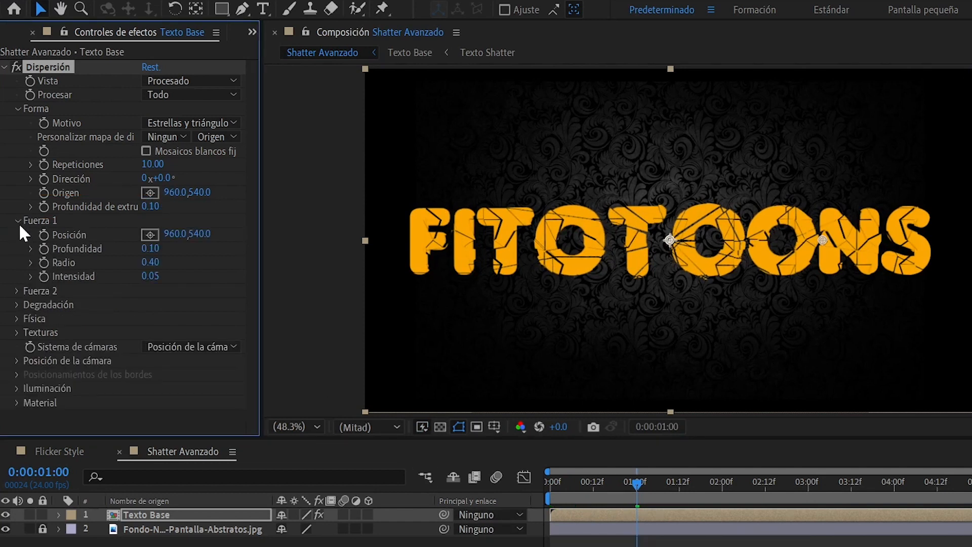
left_click(150, 276)
type("1")
key("Return")
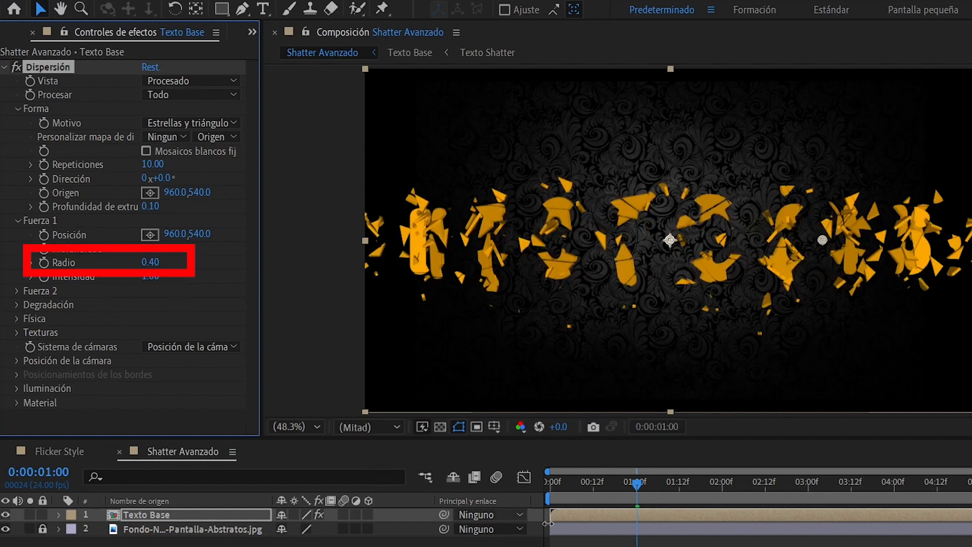
Start keyframing the Radio of Fuerza 1 at 2 seconds with a value of 0.10.
left_click_drag(637, 483, 722, 483)
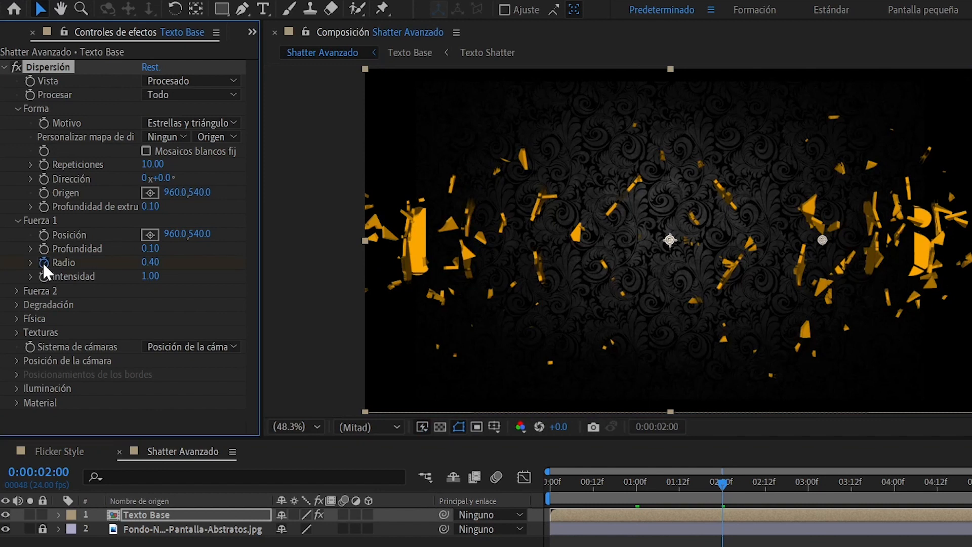
key("u")
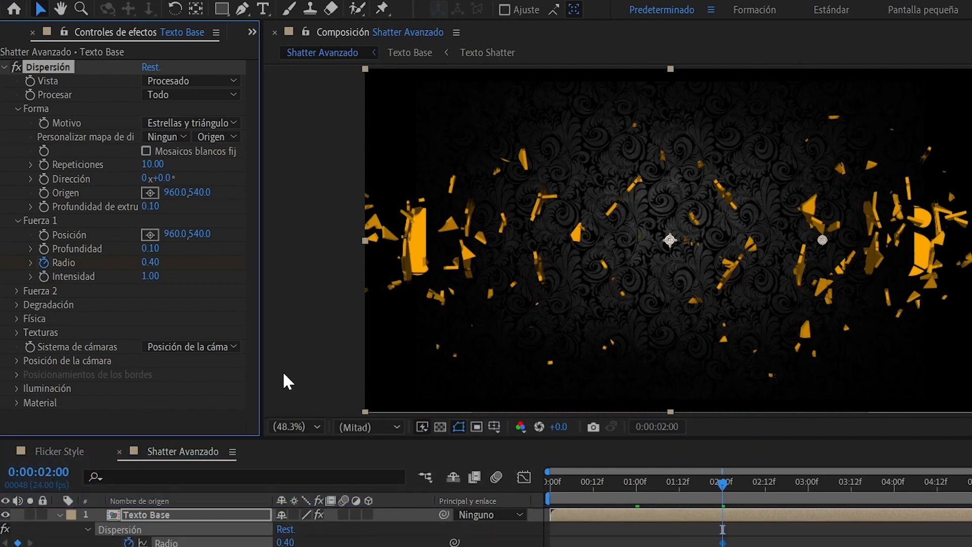
left_click(154, 262)
type("0.1")
key("Return")
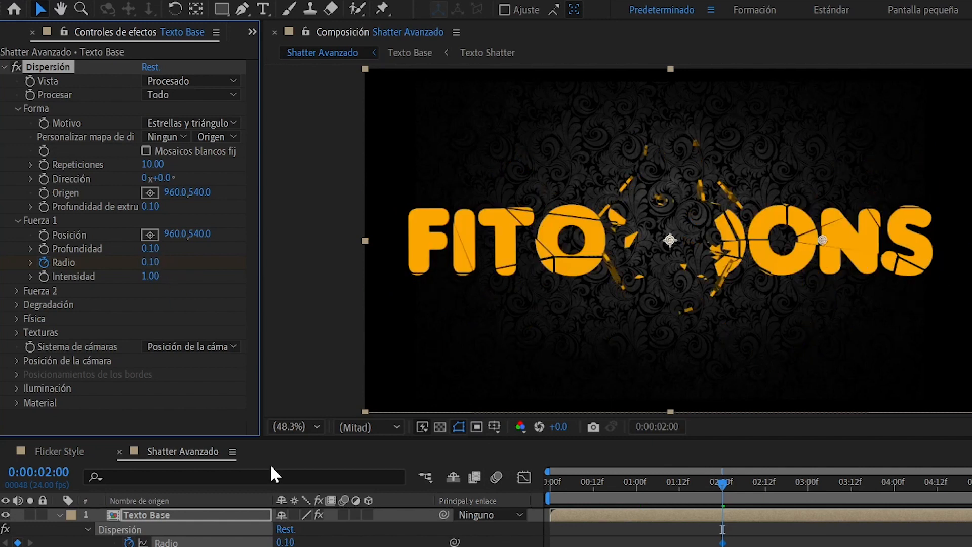
Add a Radio keyframe of 0.80 at 4 seconds and apply Easy Ease to both Radio keyframes.
left_click(894, 484)
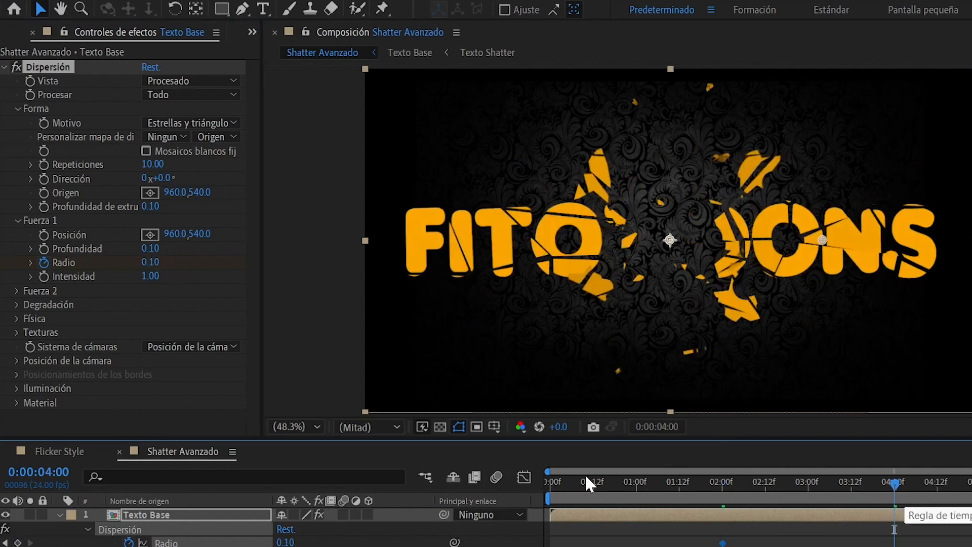
left_click(152, 262)
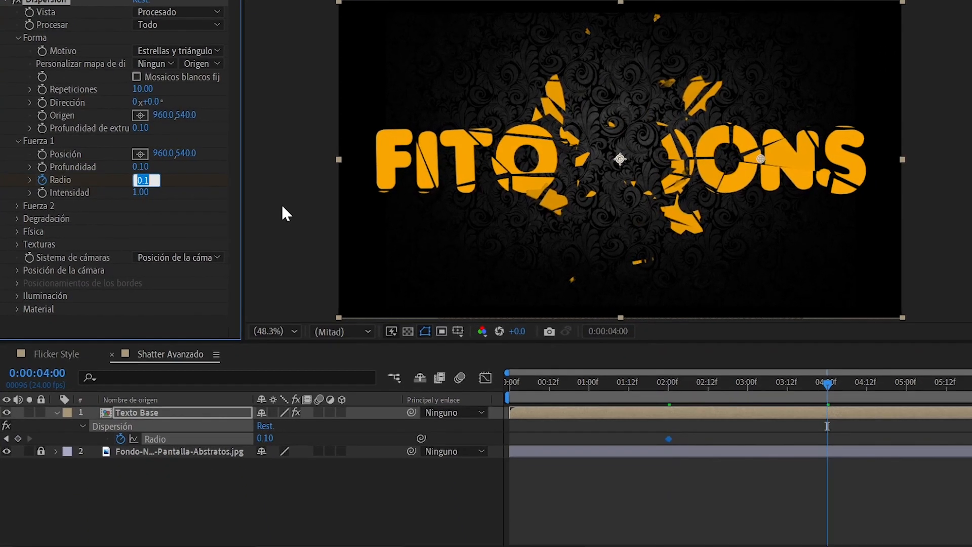
type("0.8")
key("Return")
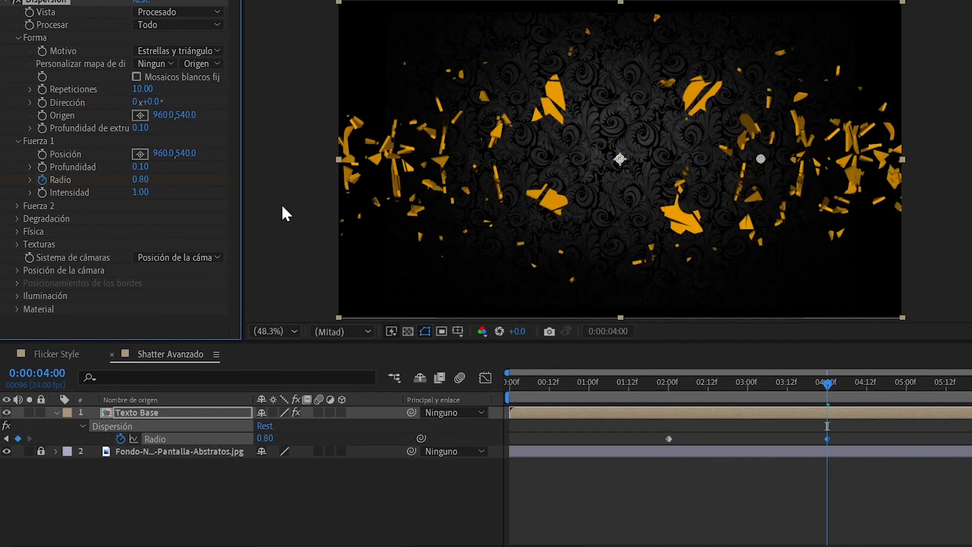
left_click_drag(852, 436, 645, 441)
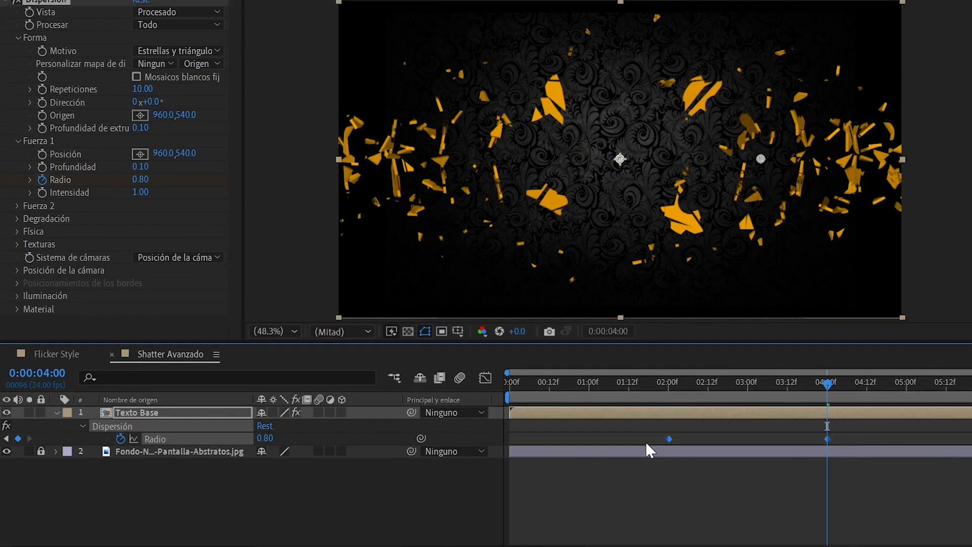
key("F9")
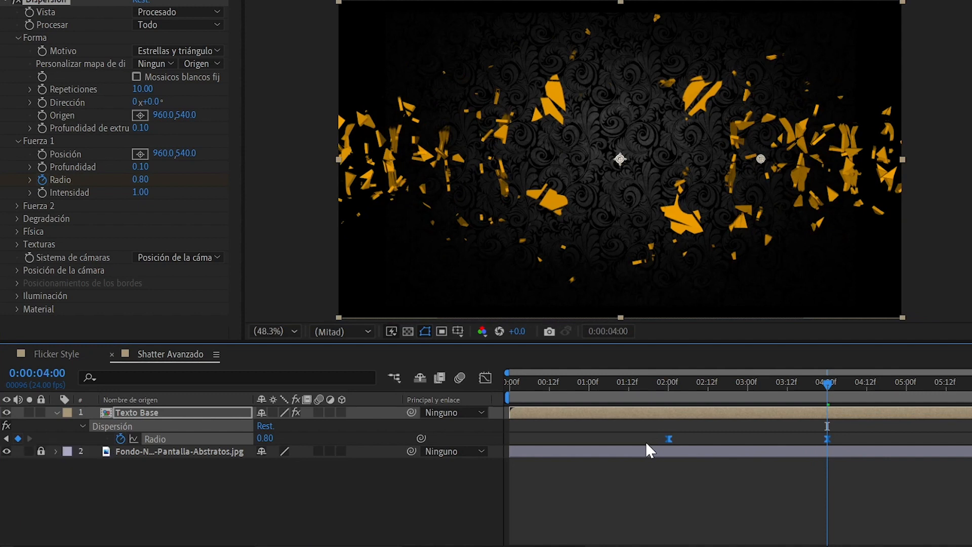
key("u")
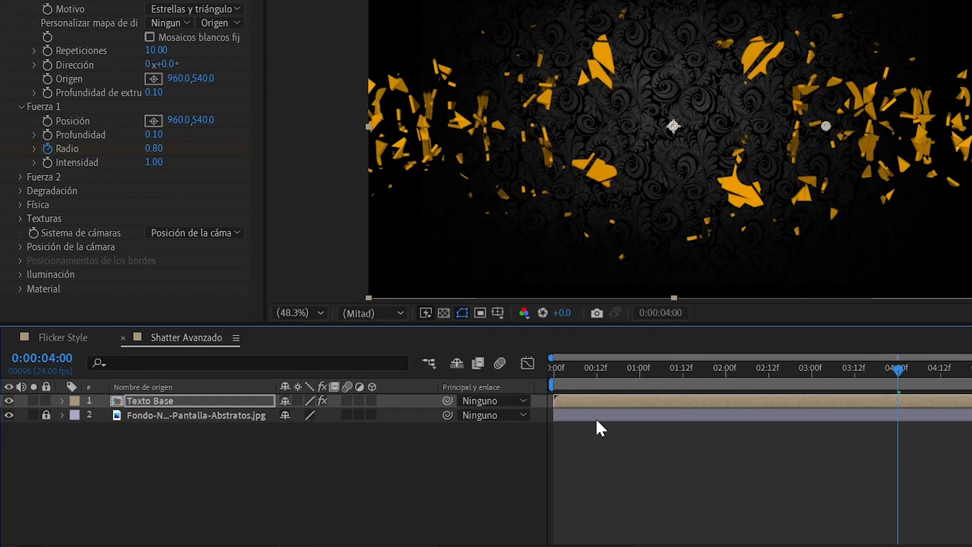
Duplicate the Texto Base layer itself rather than only its Dispersión effect.
key("ctrl+d")
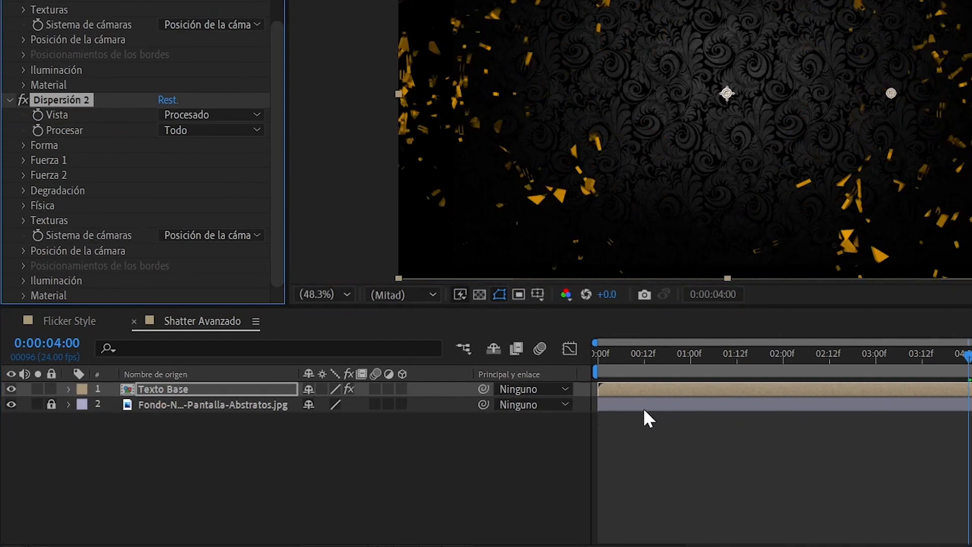
key("ctrl+z")
left_click(198, 388)
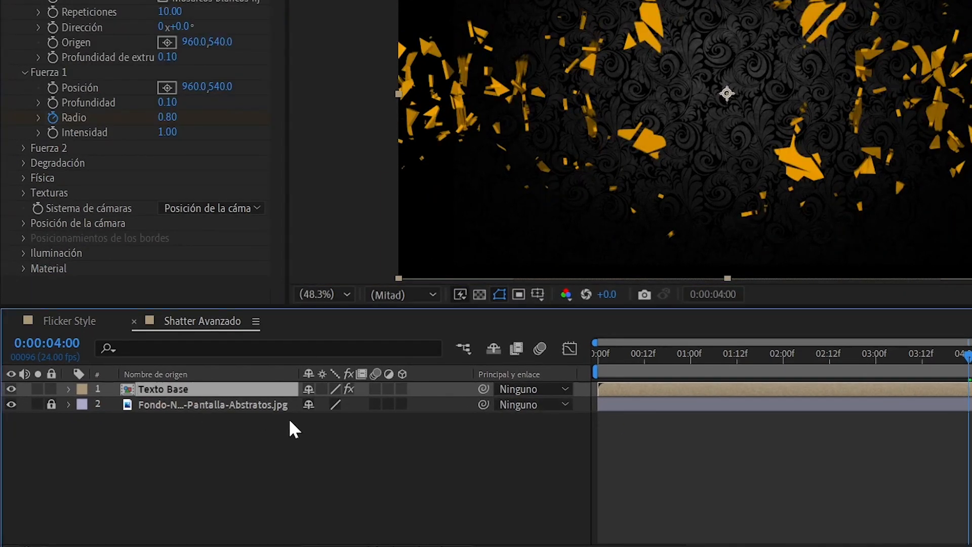
key("ctrl+d")
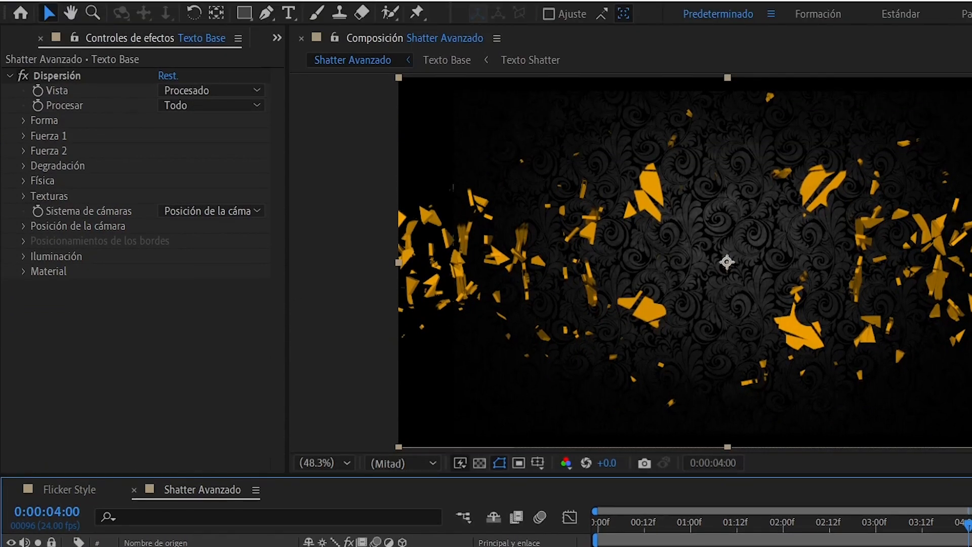
In the duplicate's Forma settings, set Motivo to Cristal, Repeticiones to 200, and the extrusion depth to 0.20.
left_click(24, 120)
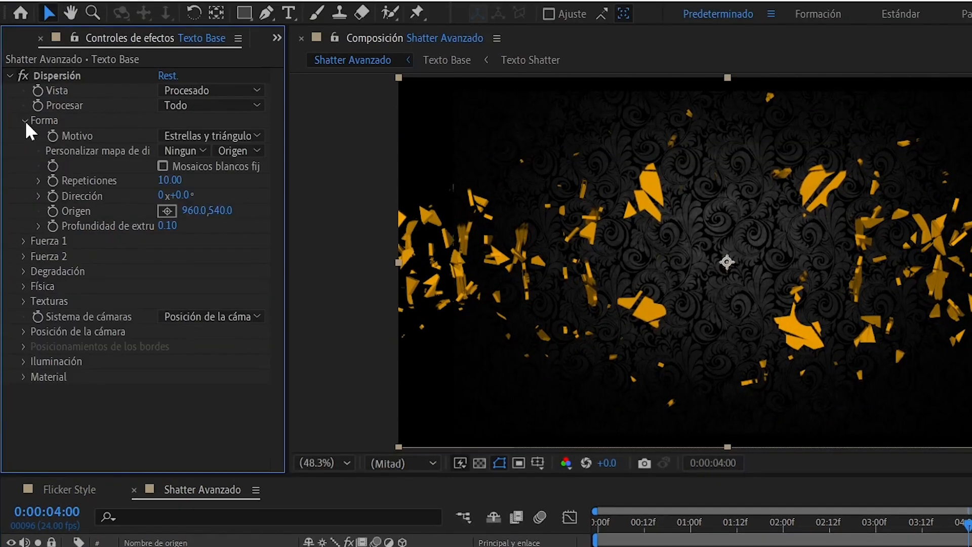
left_click(253, 135)
left_click(232, 269)
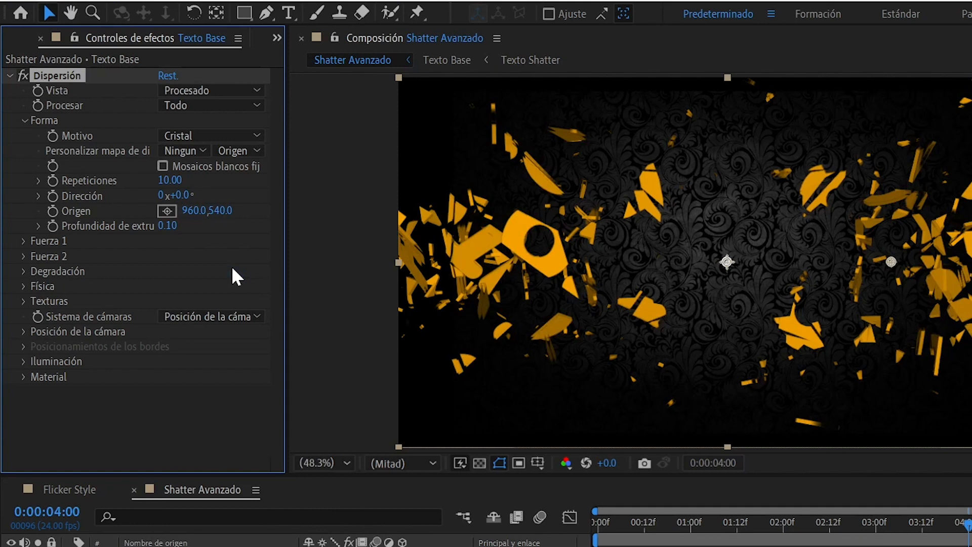
type("200")
key("Return")
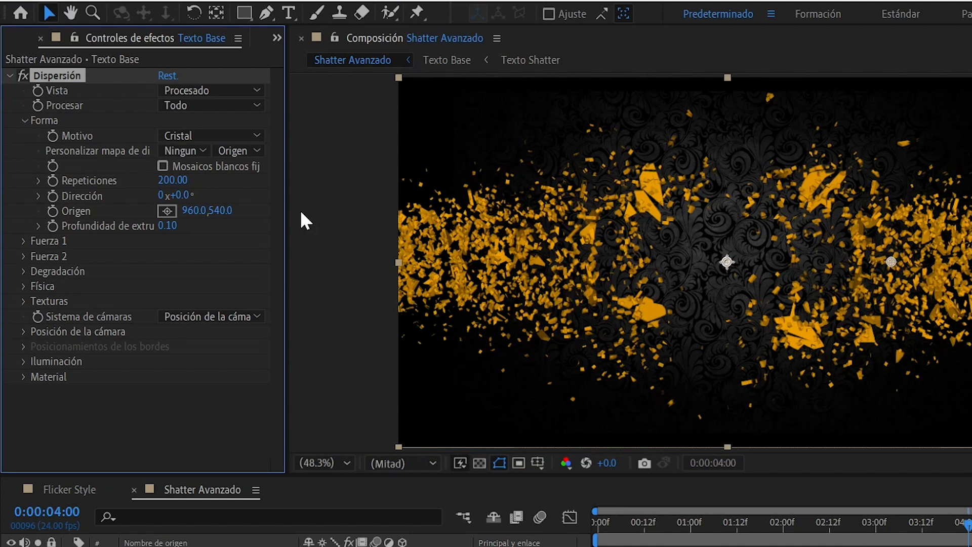
left_click(170, 225)
type("0.2")
key("Return")
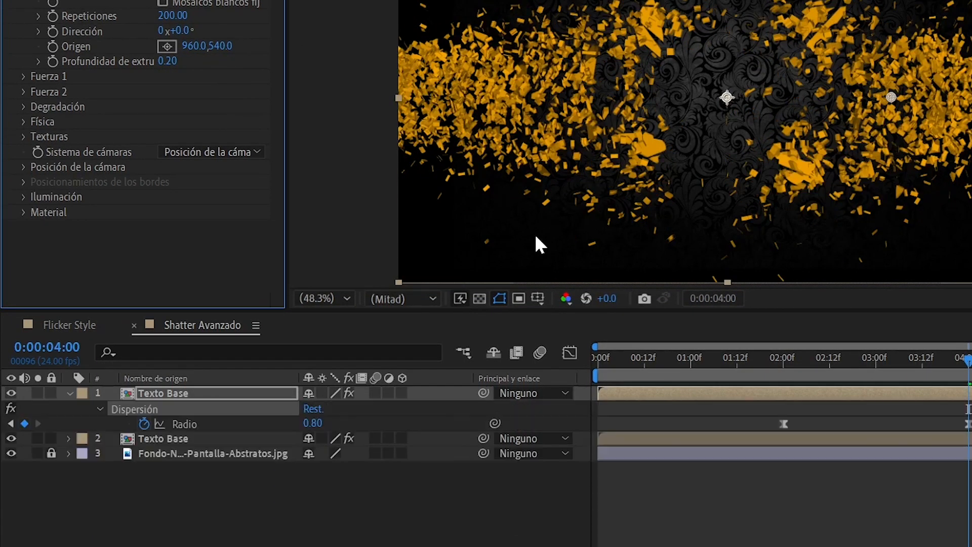
On the upper Texto Base layer, set the 2-second Radio keyframe of Fuerza 1 to 0.14 and its Intensidad to 0.50.
left_click(785, 360)
left_click(421, 438)
key("u")
left_click(205, 393)
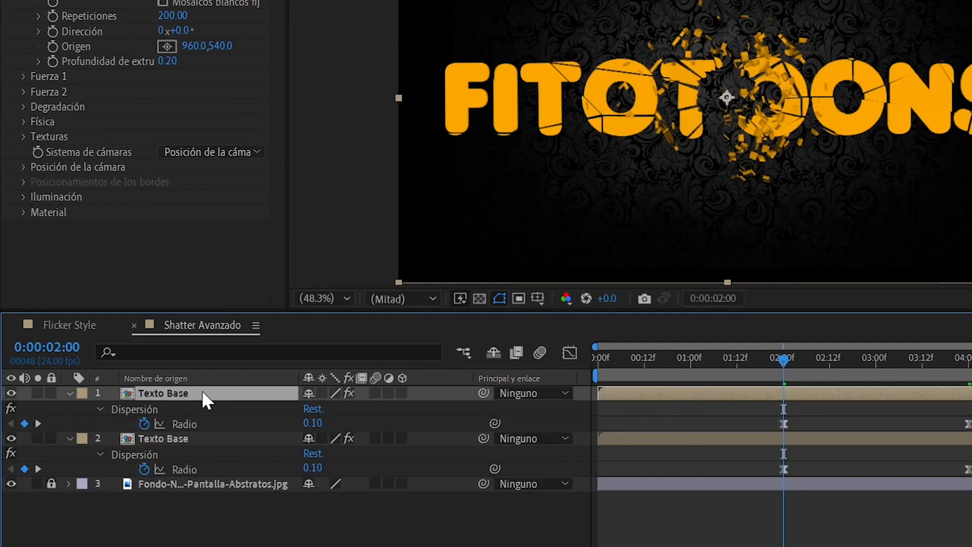
left_click(23, 76)
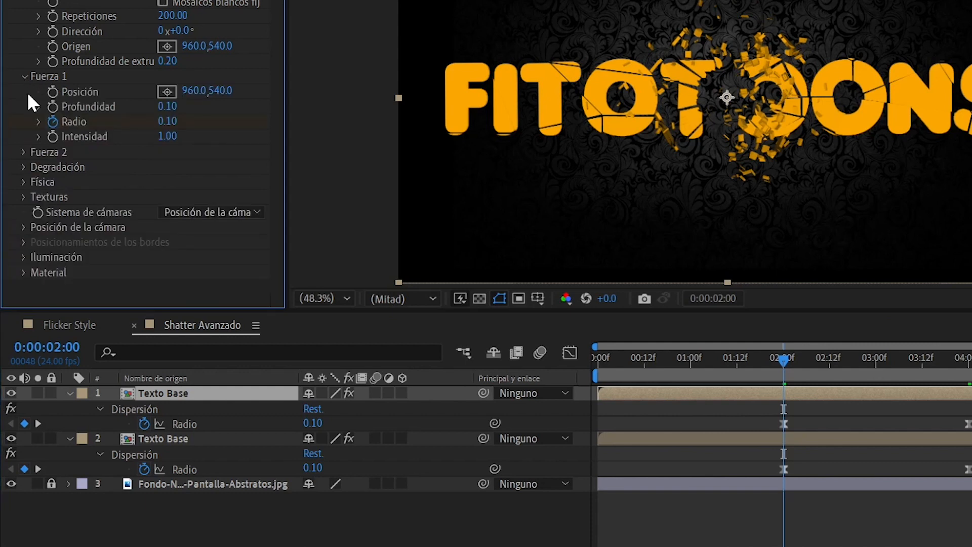
left_click(170, 122)
type("0")
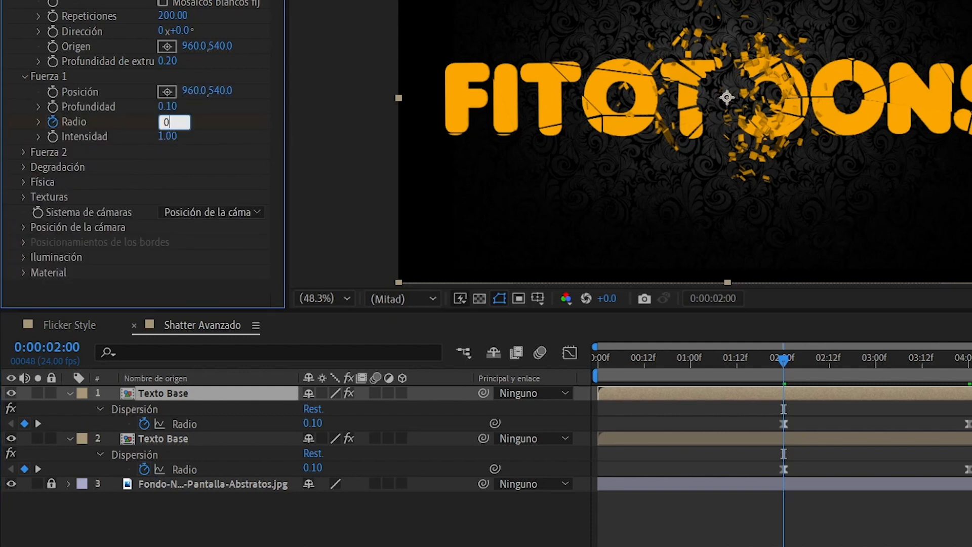
type(".14")
key("Return")
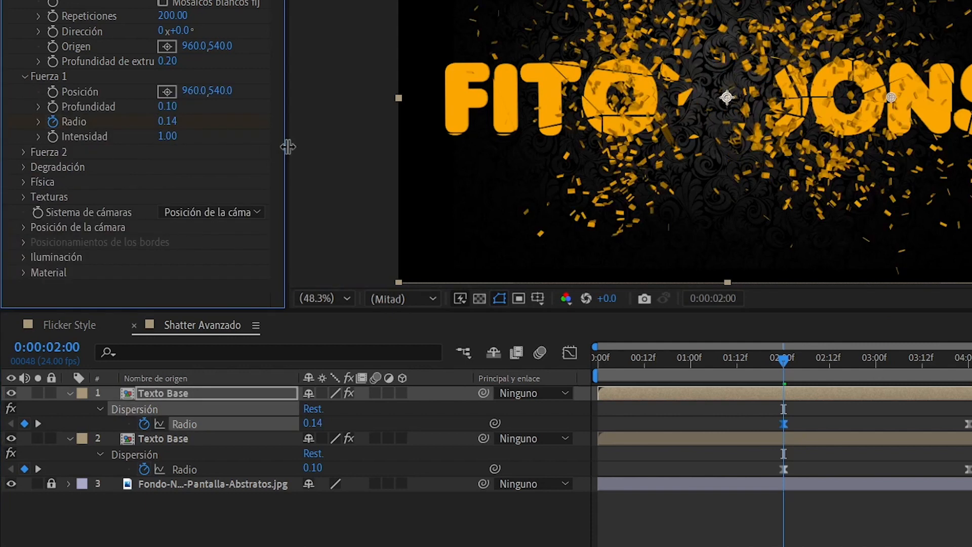
left_click(172, 136)
type(".5")
key("Return")
Duplicate the uppermost Texto Base layer and set the copy's Varianza de la masa in Física to 50%.
left_click(201, 394)
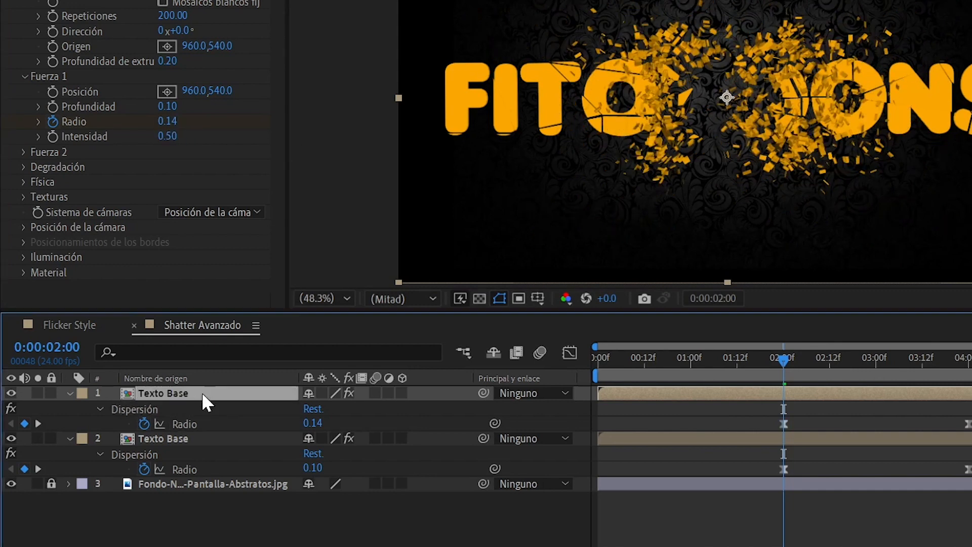
key("ctrl+d")
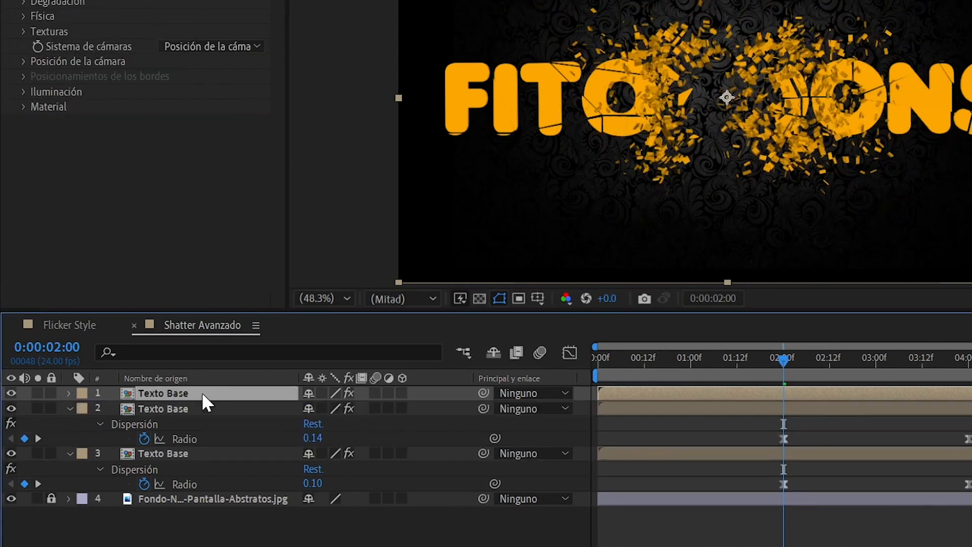
left_click(22, 15)
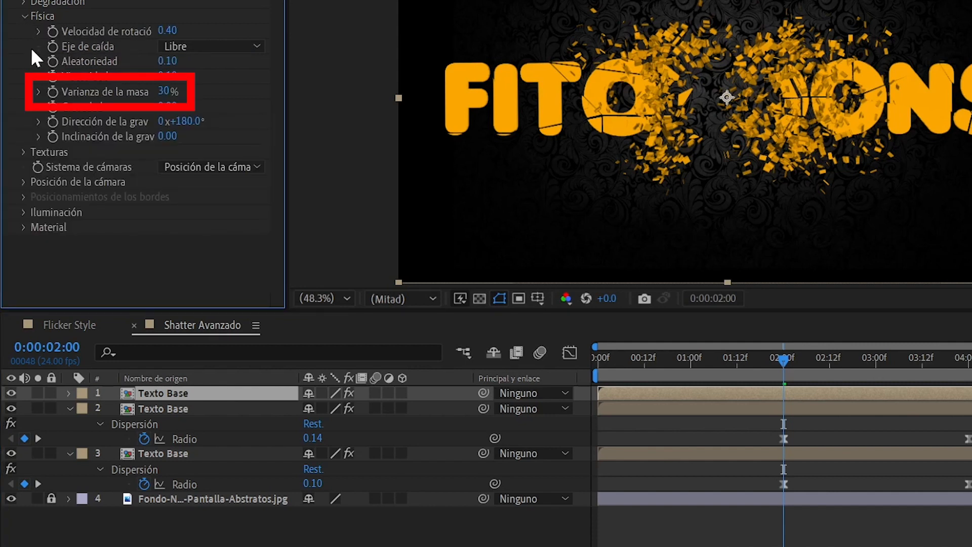
left_click(165, 91)
type("50")
key("Return")
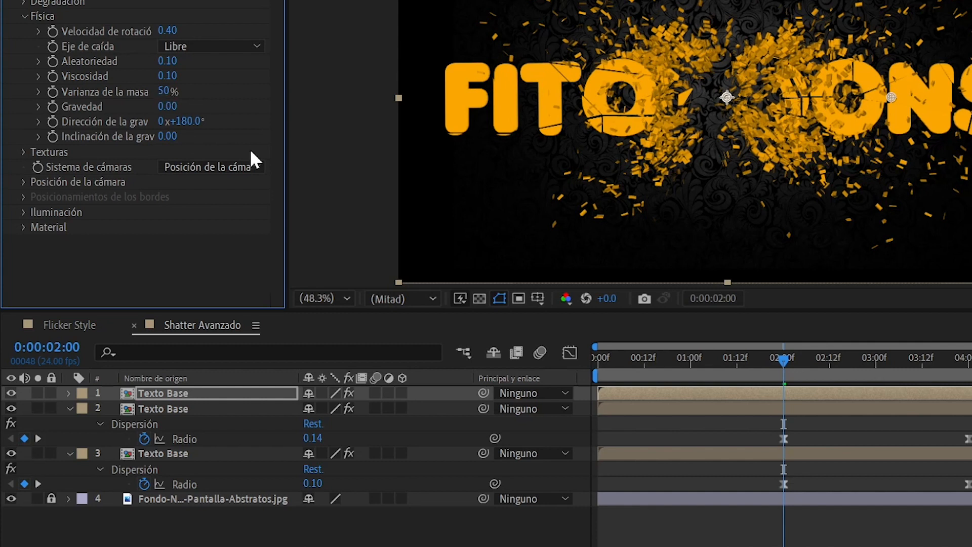
Collapse the layers' keyframes, then duplicate the lowest Texto Base layer and move the copy to the top of the layer stack.
left_click(267, 531)
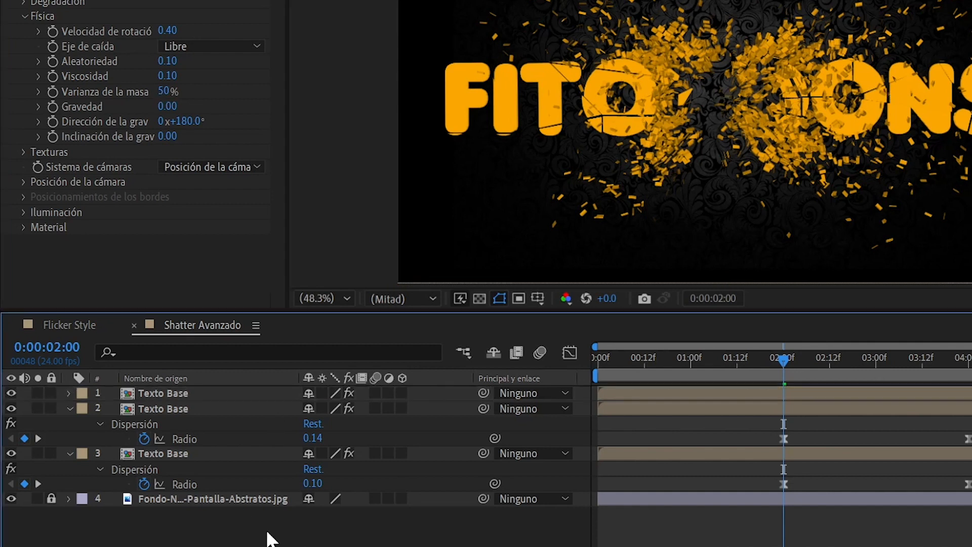
key("ctrl+a")
key("u")
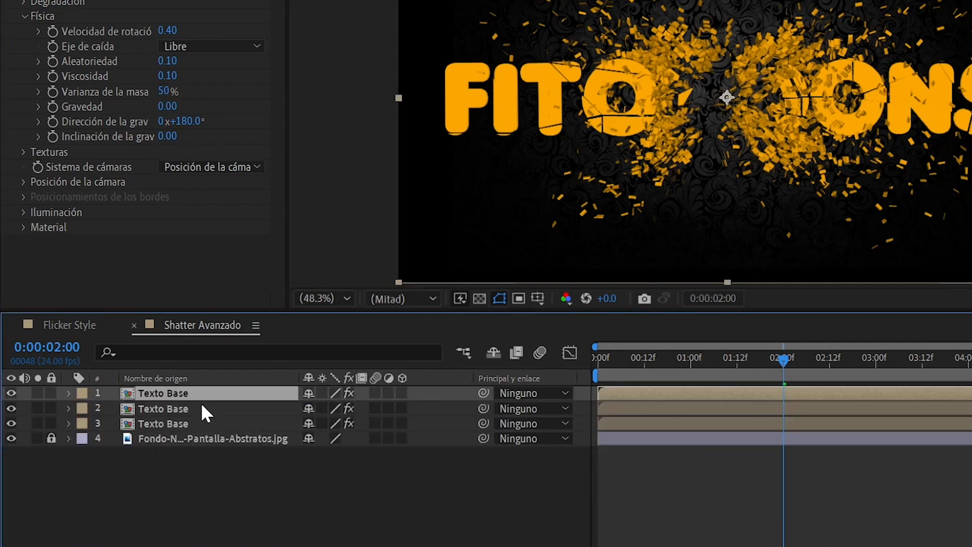
left_click(193, 425)
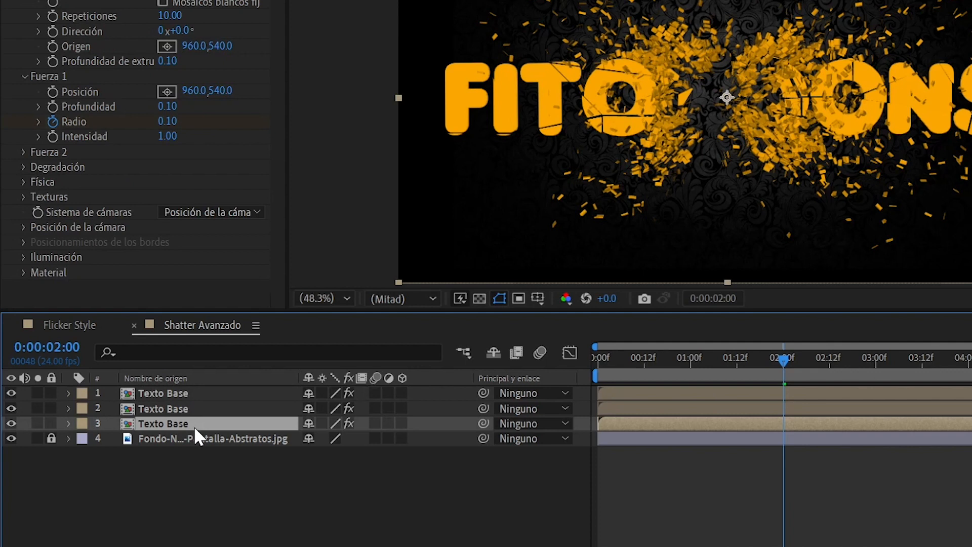
key("ctrl+d")
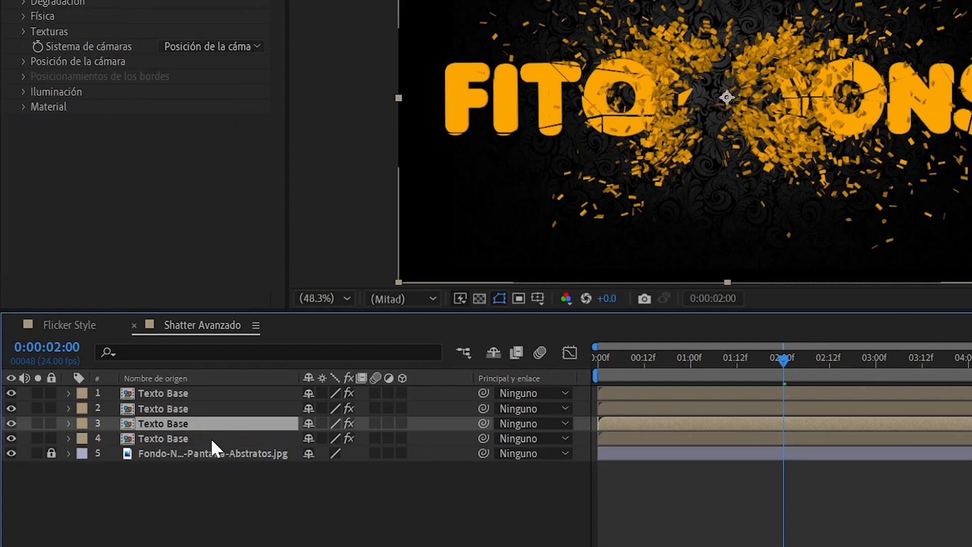
left_click_drag(187, 424, 192, 386)
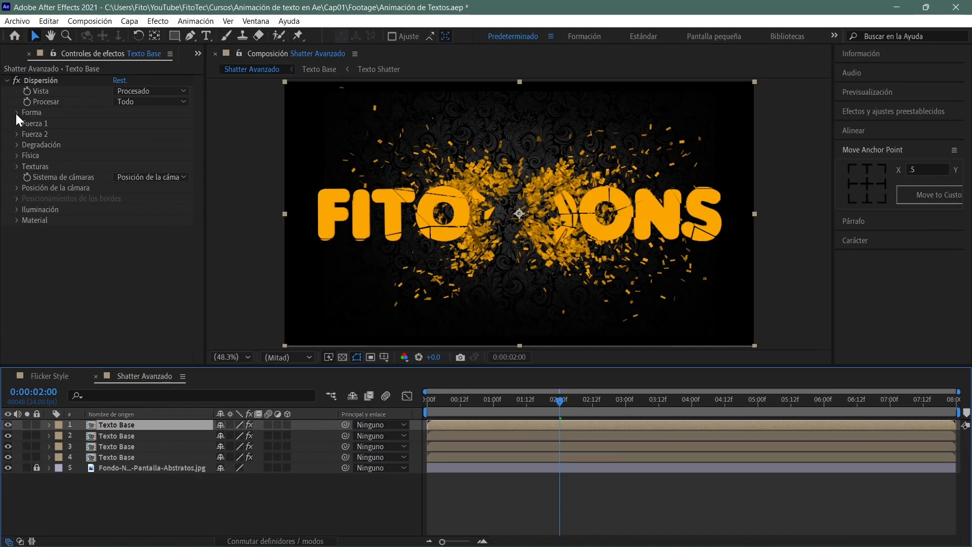
On the top Texto Base layer's Dispersión effect, set Motivo to Cristal and the Intensidad of Fuerza 1 to 0.50.
left_click(25, 0)
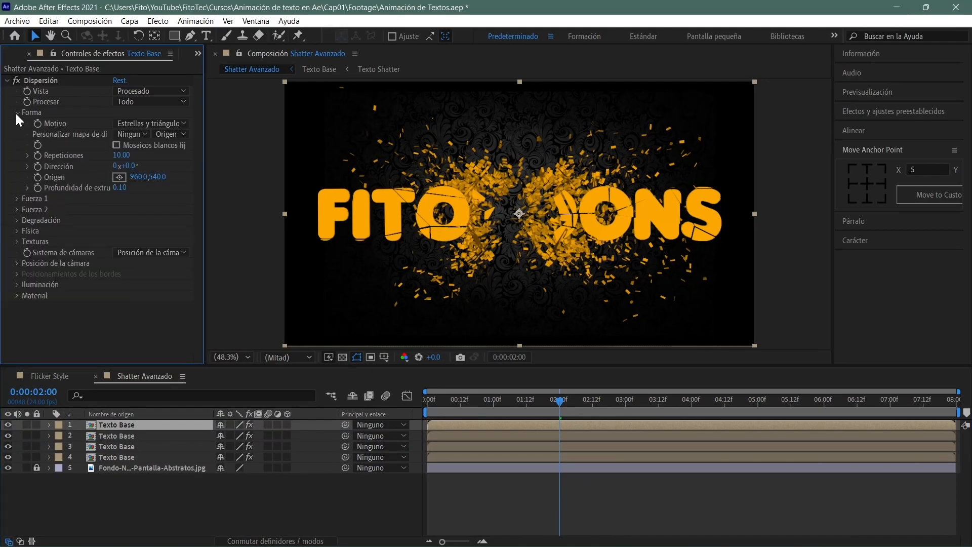
left_click(182, 123)
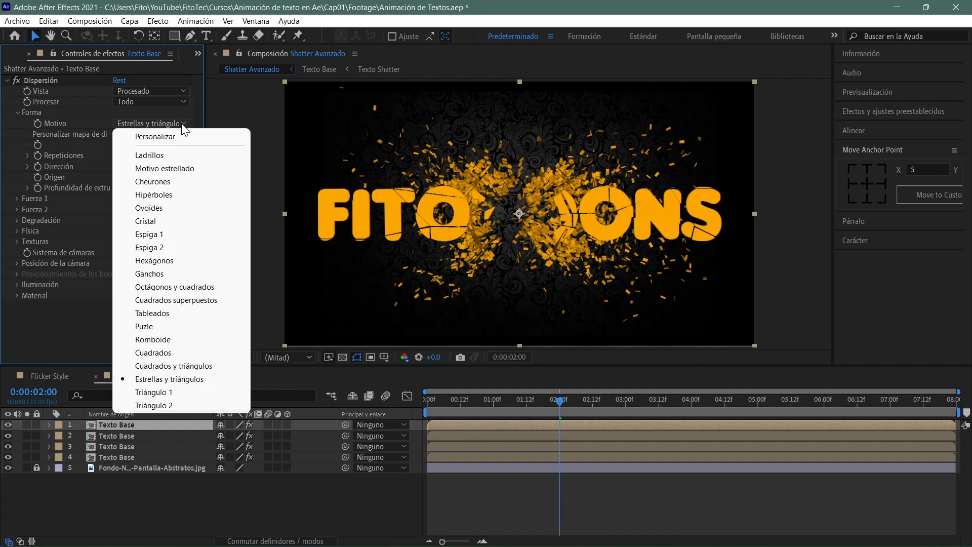
left_click(169, 220)
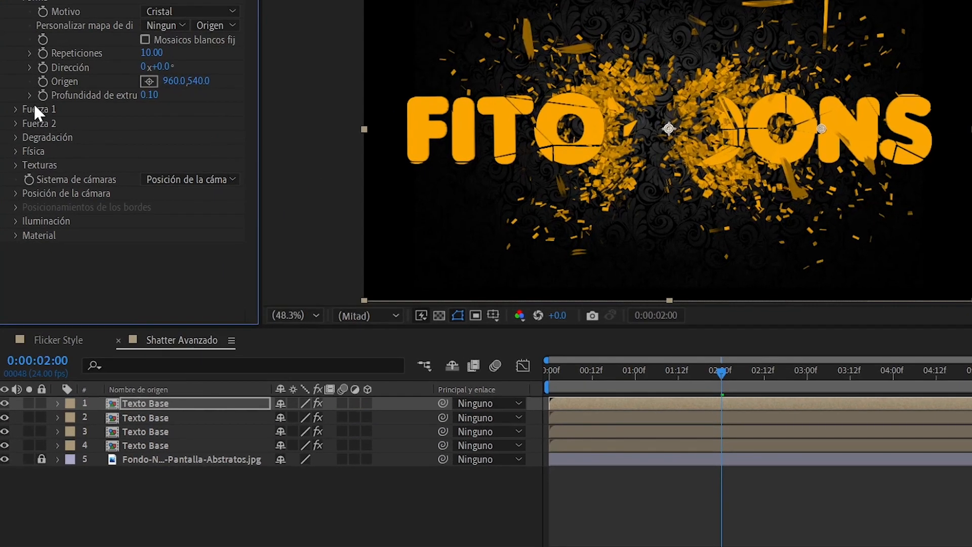
left_click(17, 198)
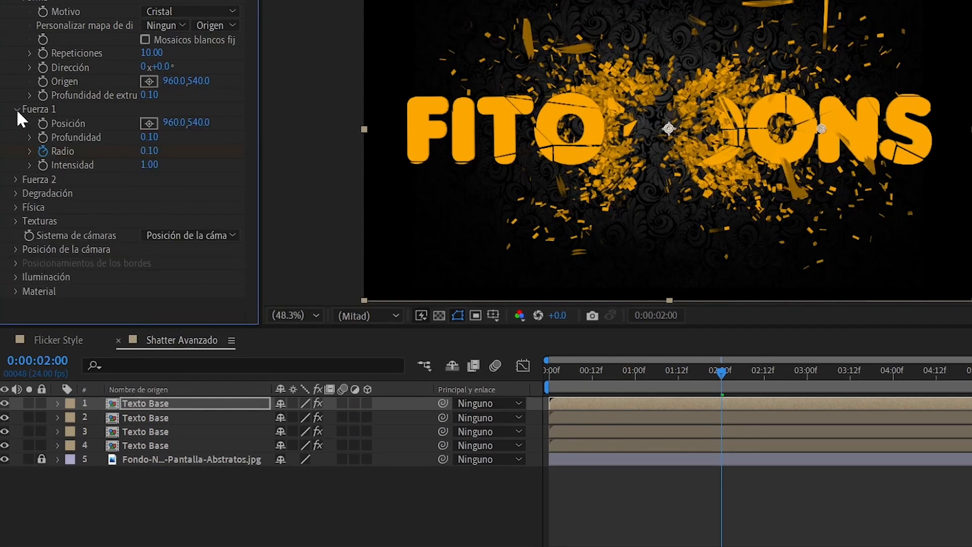
left_click(150, 165)
type("0.5")
key("Return")
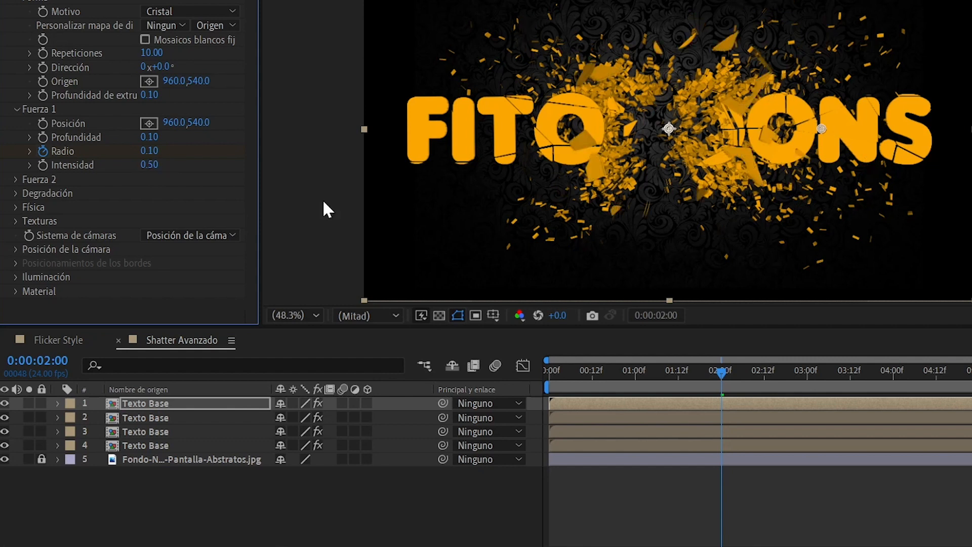
In the top Texto Base layer's Física settings, set the rotation speed to 0.20.
left_click(17, 207)
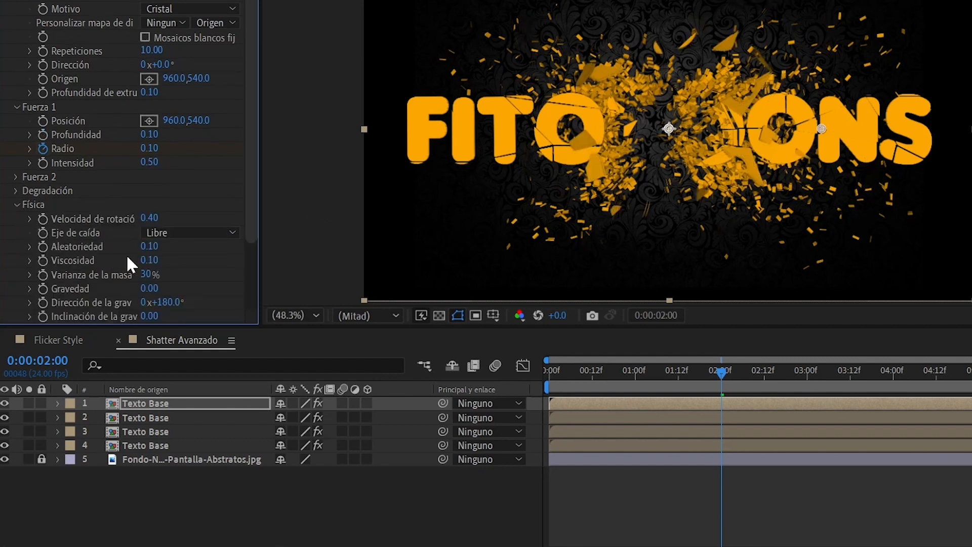
left_click(151, 218)
type("0.2")
key("Return")
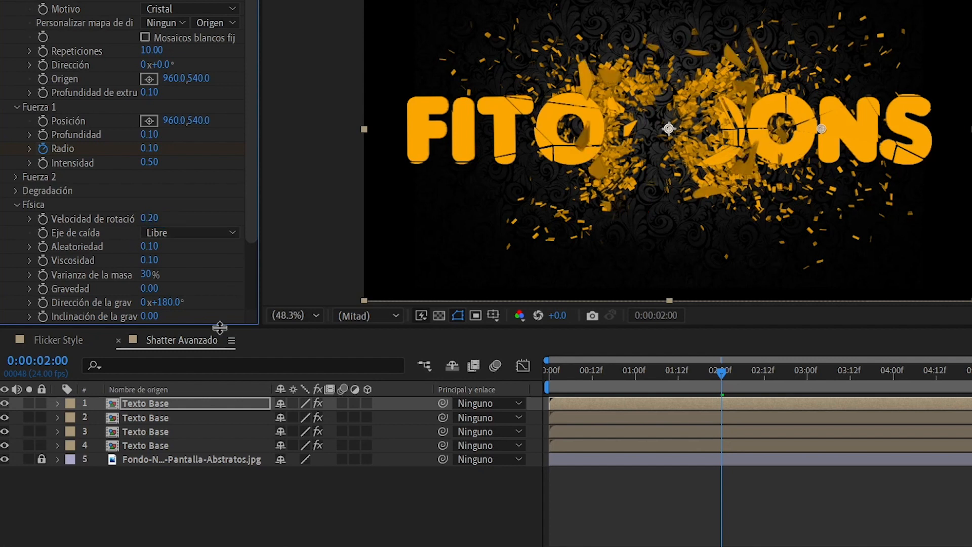
Precompose all four Texto Base layers into a new composition named Texto MASTER, transferring all attributes.
key("shift")
left_click(175, 444, "shift")
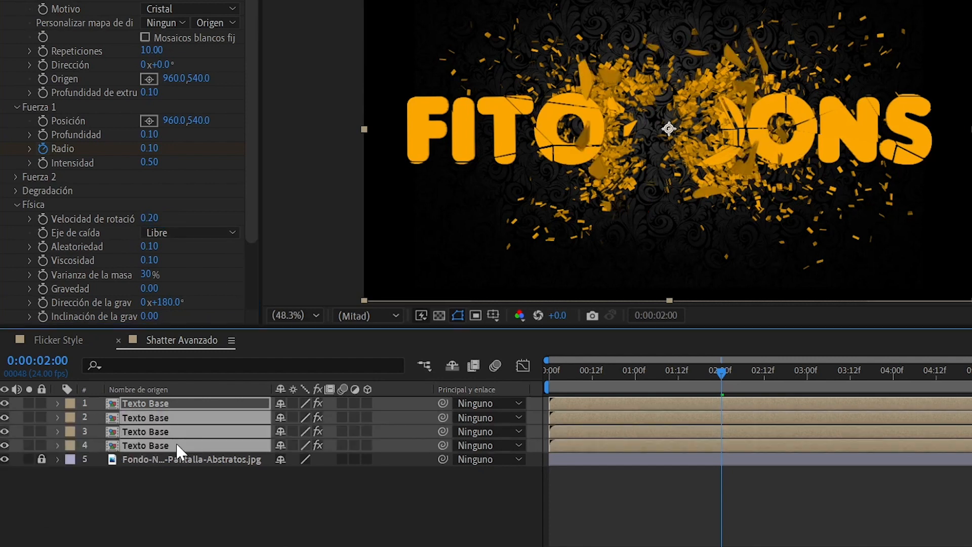
right_click(177, 402)
left_click(253, 320)
type("Texto M")
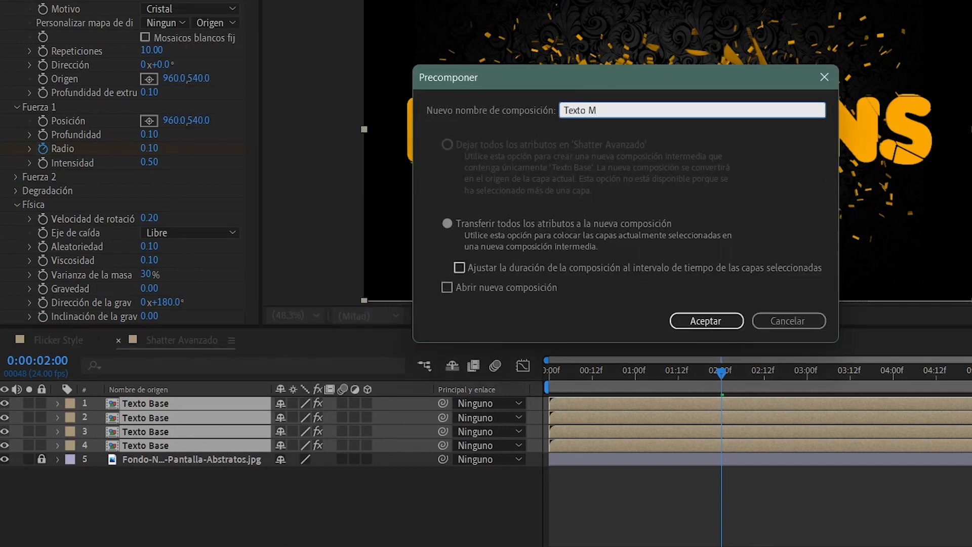
type("ASTER")
left_click(689, 319)
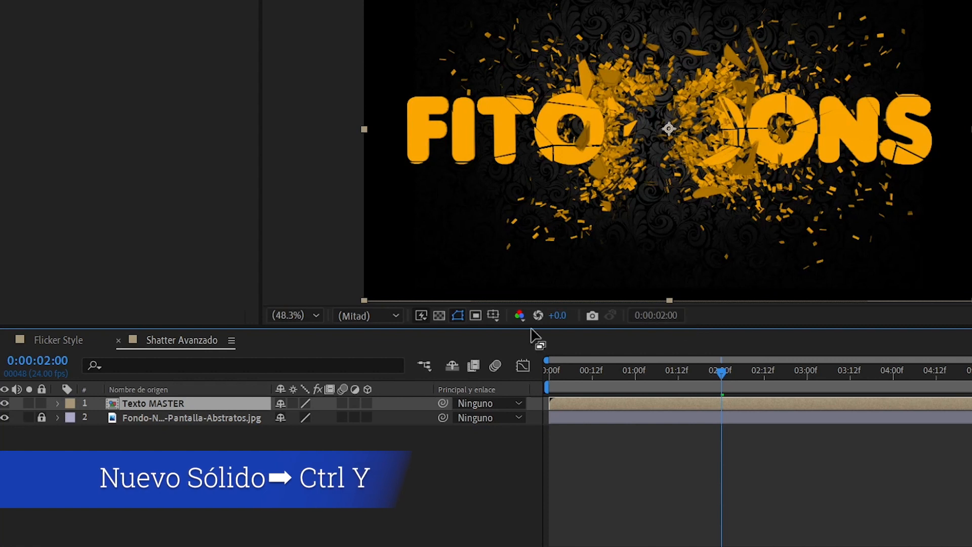
Create a white 1920 x 1080 px solid named Sólido Blanco above Texto MASTER.
key("ctrl+y")
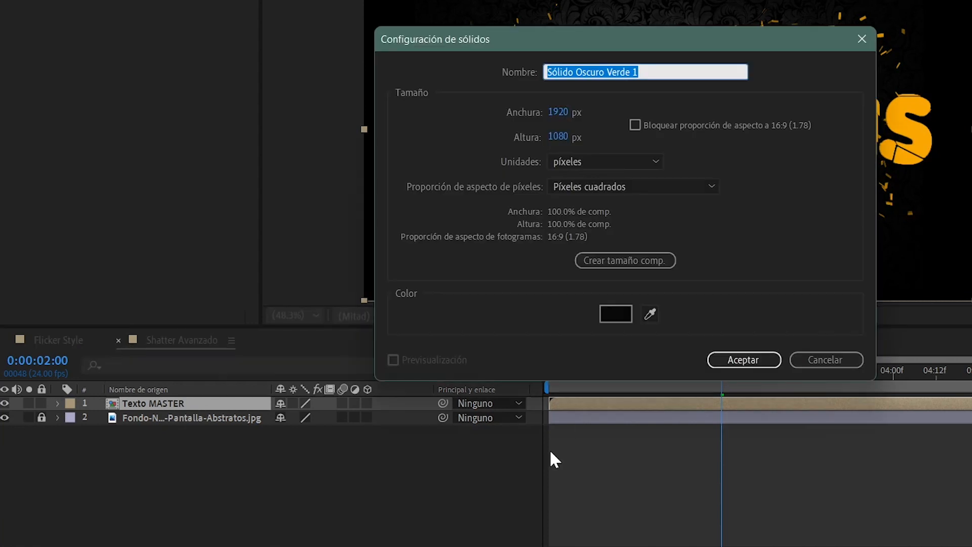
left_click(615, 314)
left_click(678, 235)
key("Return")
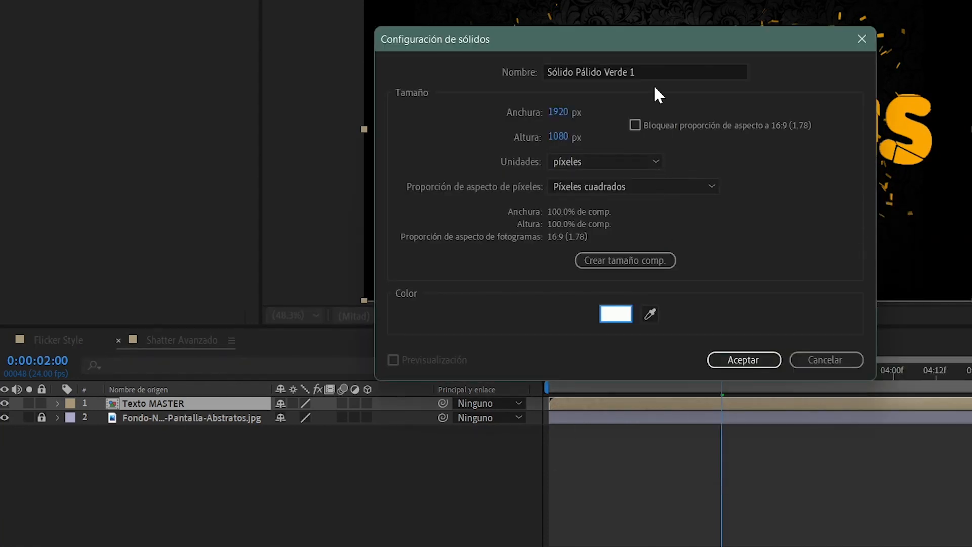
left_click(614, 72)
left_click_drag(635, 71, 569, 73)
type("Blanco")
key("Return")
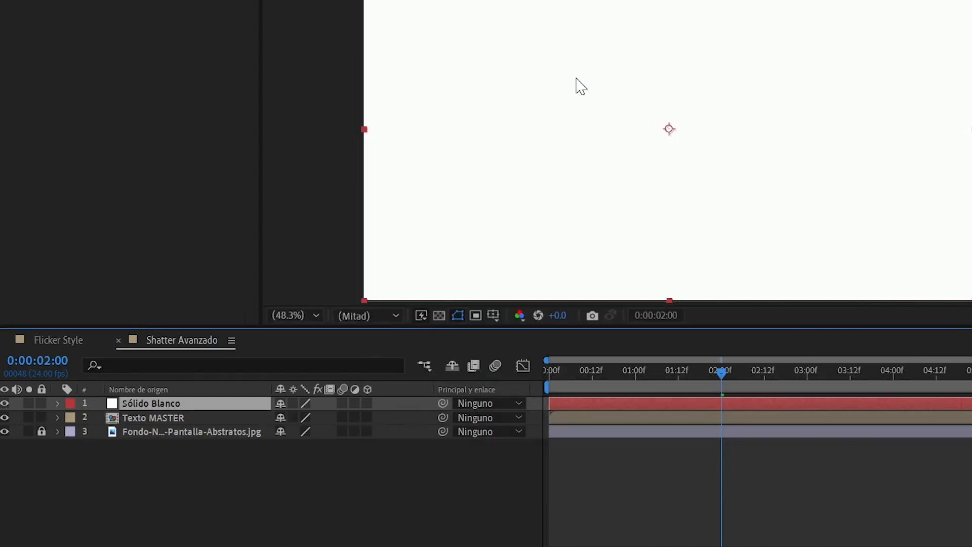
With no layer selected, draw a circle with black fill and no stroke near the middle of the white solid.
key("F2")
key("F2")
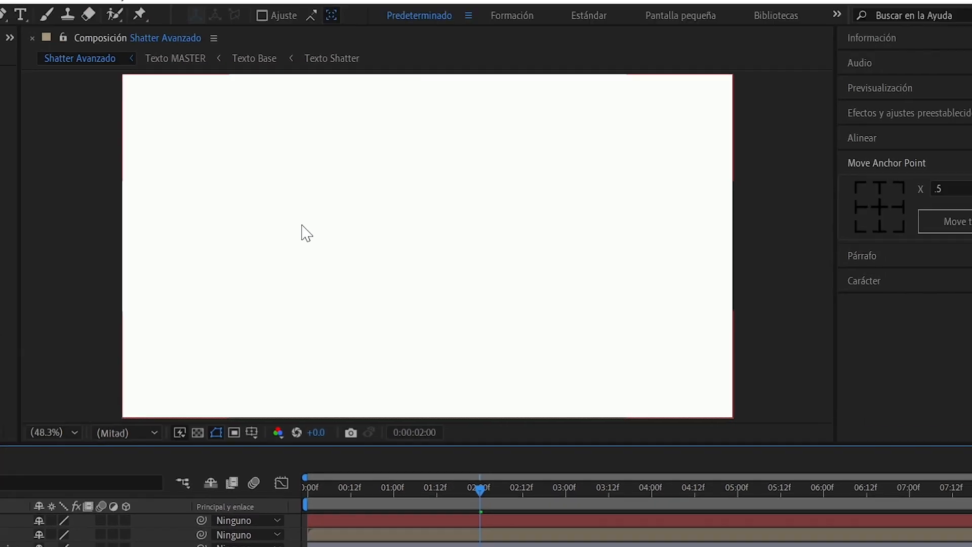
left_click(255, 32)
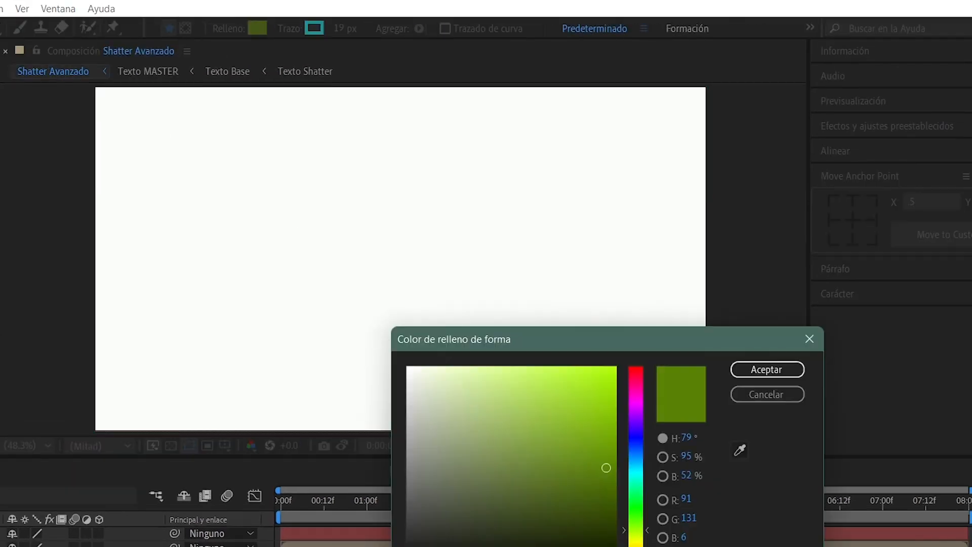
key("Return")
left_click(289, 28)
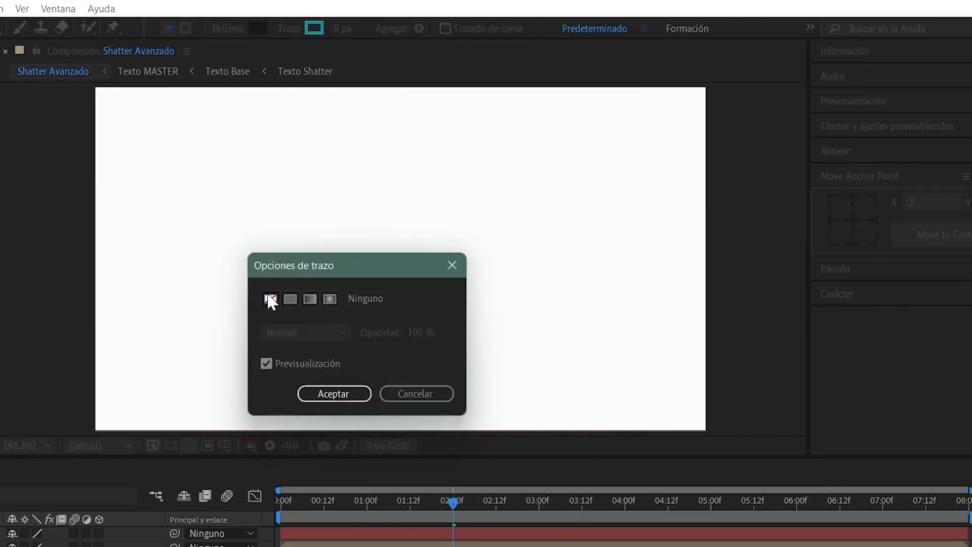
left_click(271, 299)
key("Return")
left_click_drag(312, 167, 477, 336)
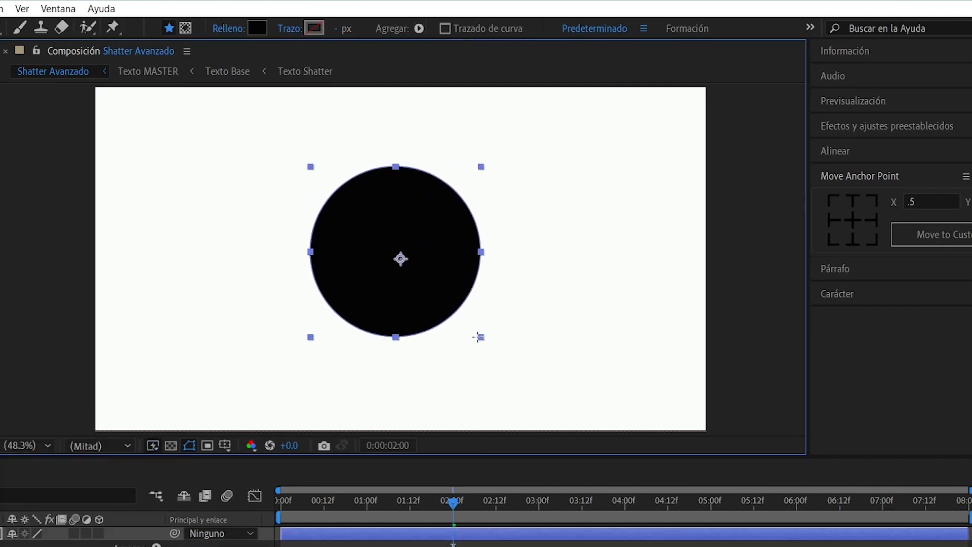
Move the circle's anchor point to its centre and align the circle horizontally and vertically to the composition's centre.
left_click(842, 151)
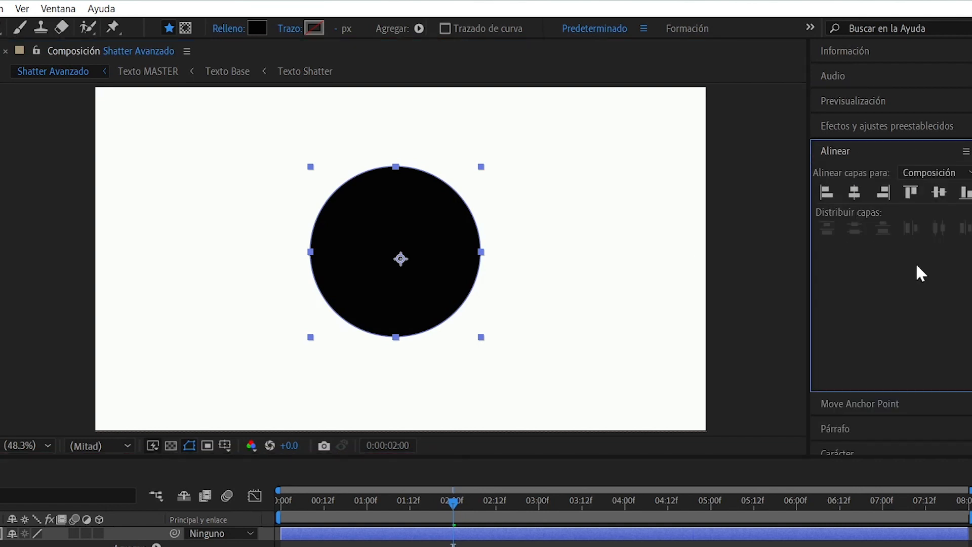
left_click(860, 403)
left_click(853, 221)
left_click(847, 151)
left_click(854, 192)
left_click(938, 192)
Apply Desenfoque gaussiano to the circle's shape layer with a Desenfoque of 400.
left_click(152, 22)
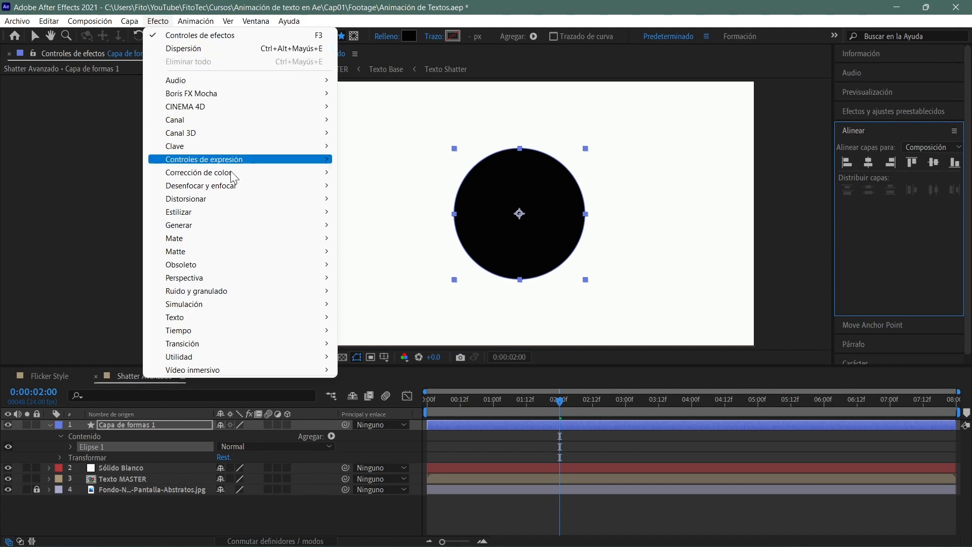
mouse_move(297, 190)
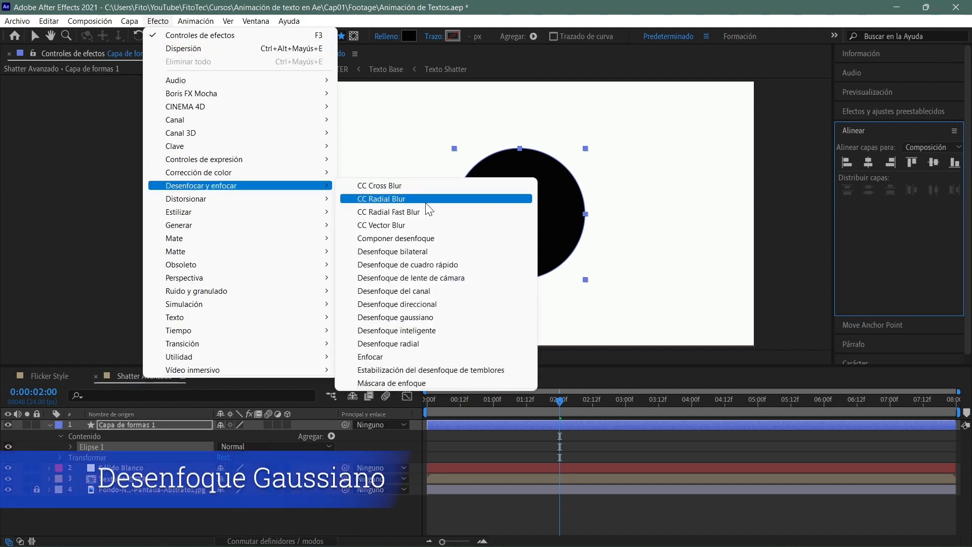
left_click(423, 317)
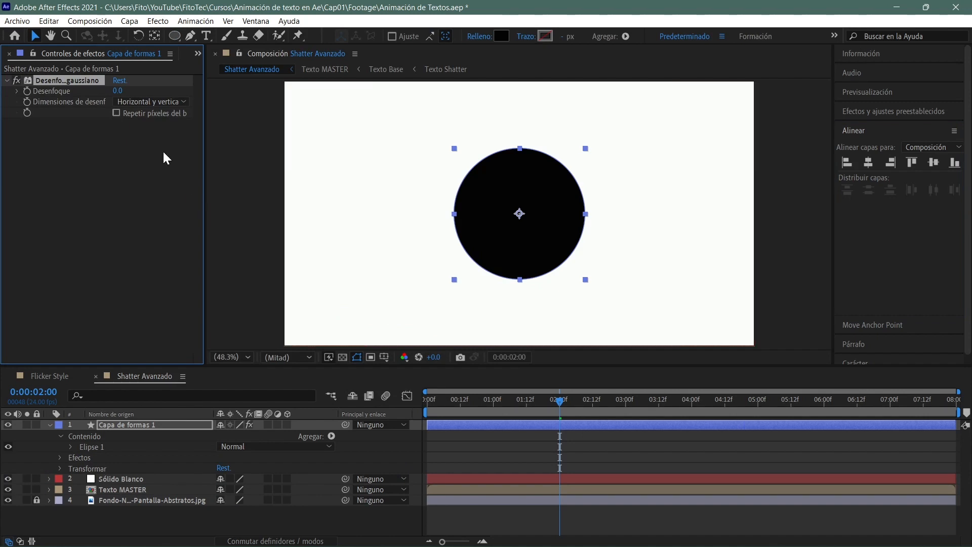
left_click(120, 91)
type("400")
key("Return")
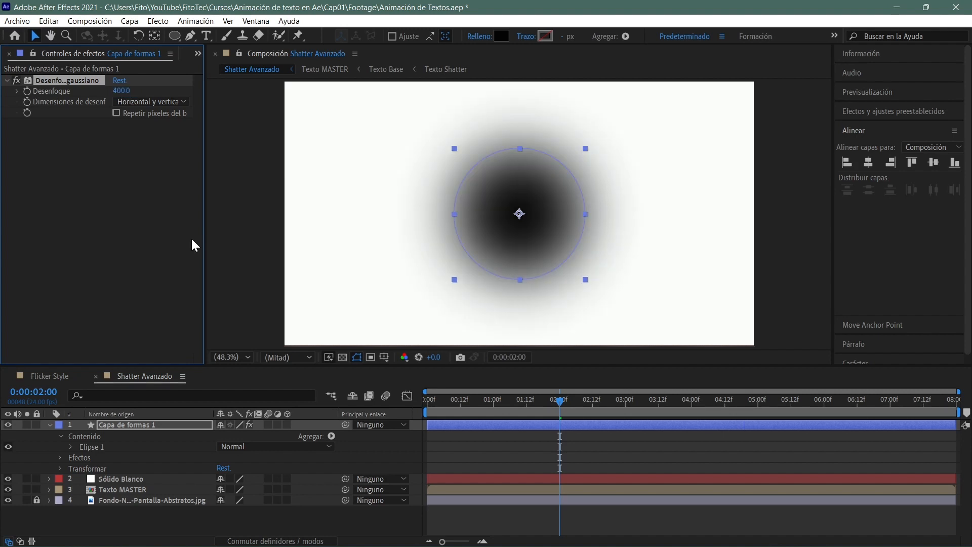
Precompose the circle's shape layer and Sólido Blanco into a composition named Lente, and hide the resulting layer.
key("u")
left_click(149, 426)
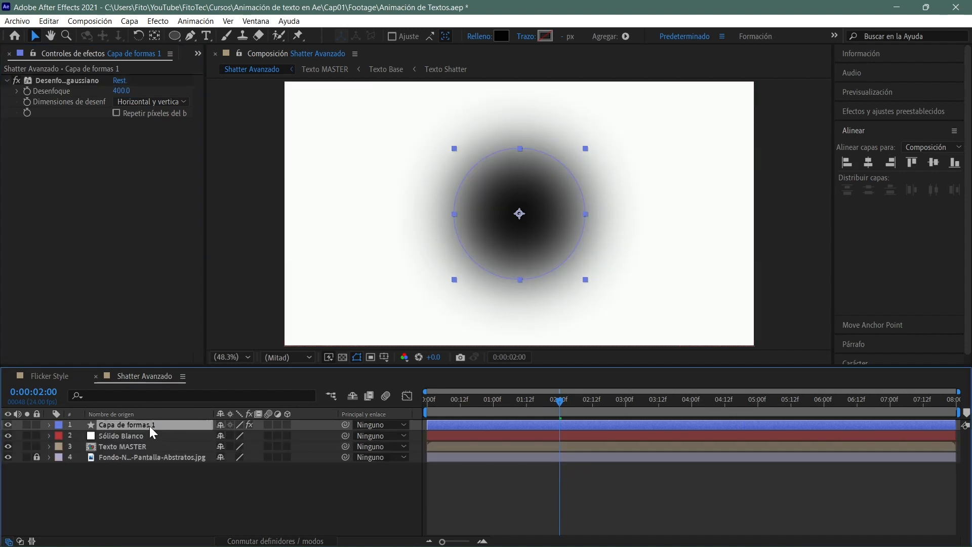
left_click(152, 435, "ctrl")
right_click(152, 435)
left_click(215, 372)
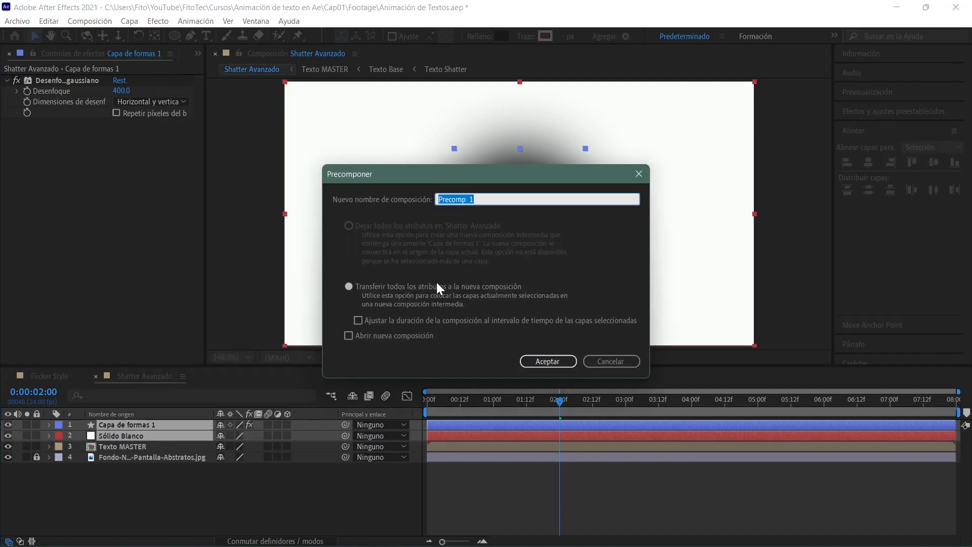
type("Lente")
left_click(535, 362)
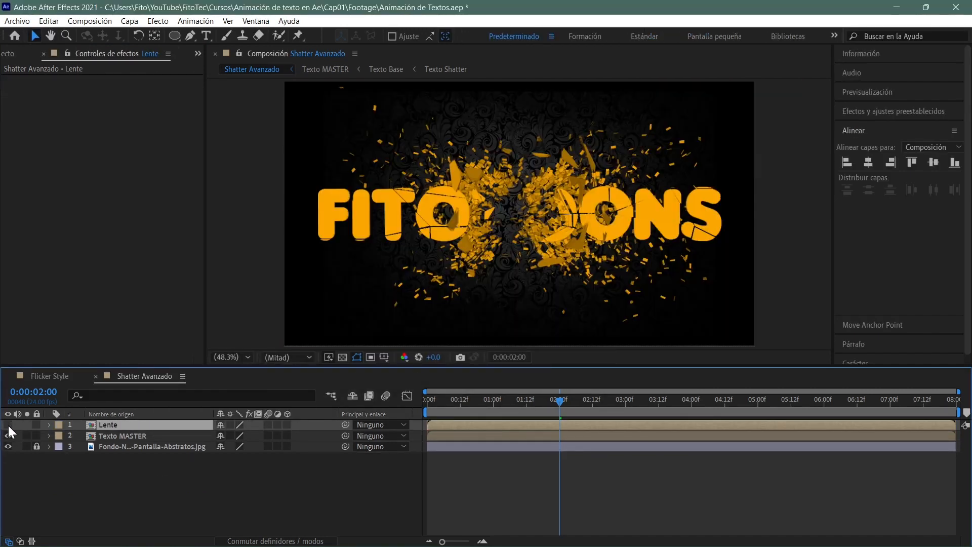
left_click(8, 424)
Add an adjustment layer at the top of the layer stack and rename it Desenfoque.
left_click(129, 20)
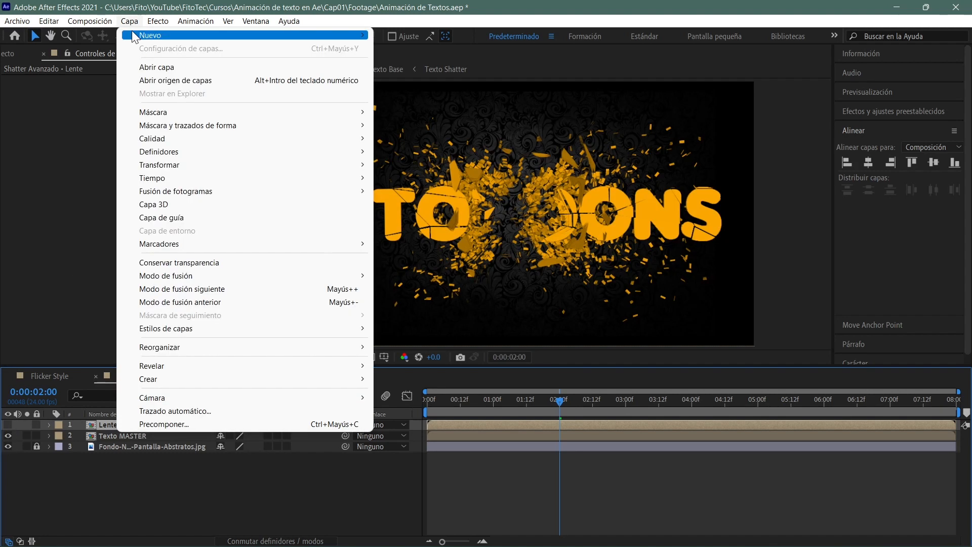
mouse_move(150, 35)
left_click(419, 114)
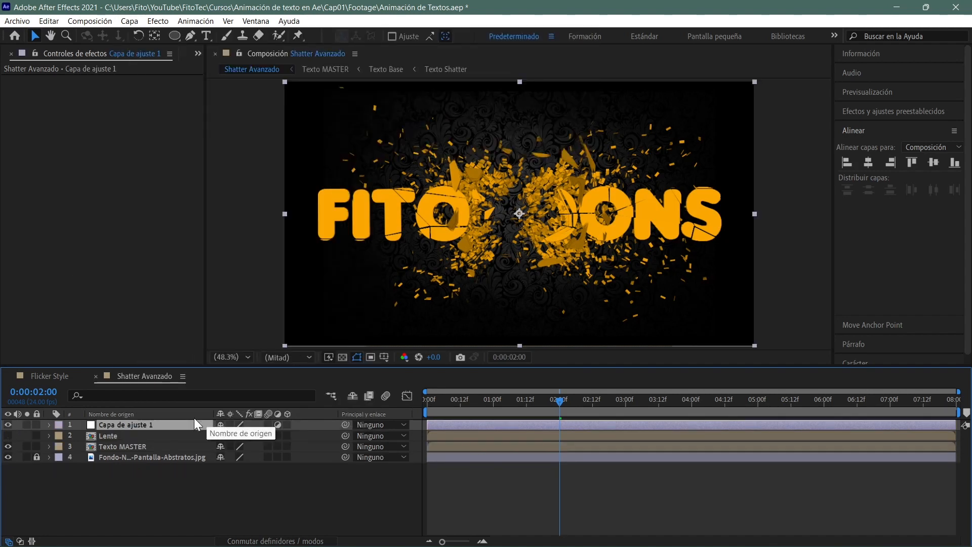
key("Return")
type("Desenfoque")
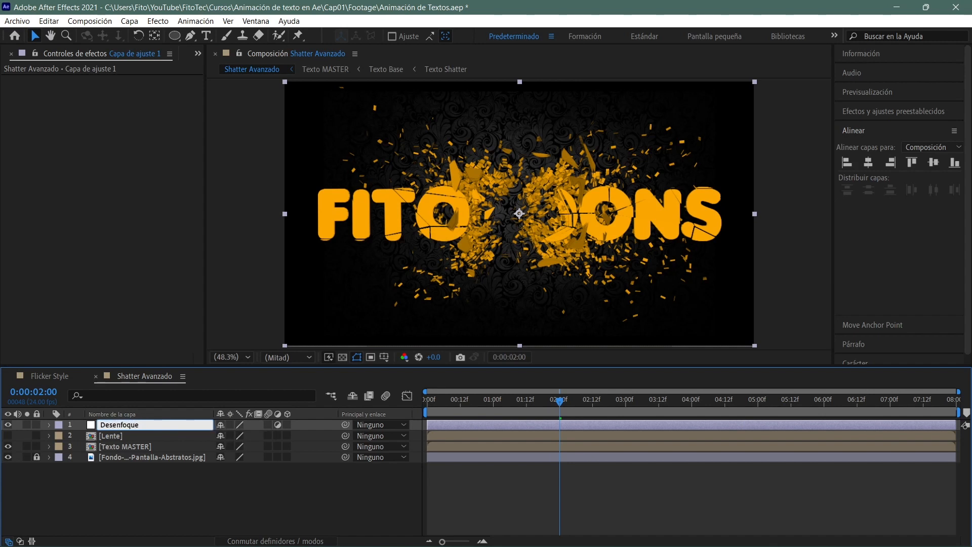
key("Return")
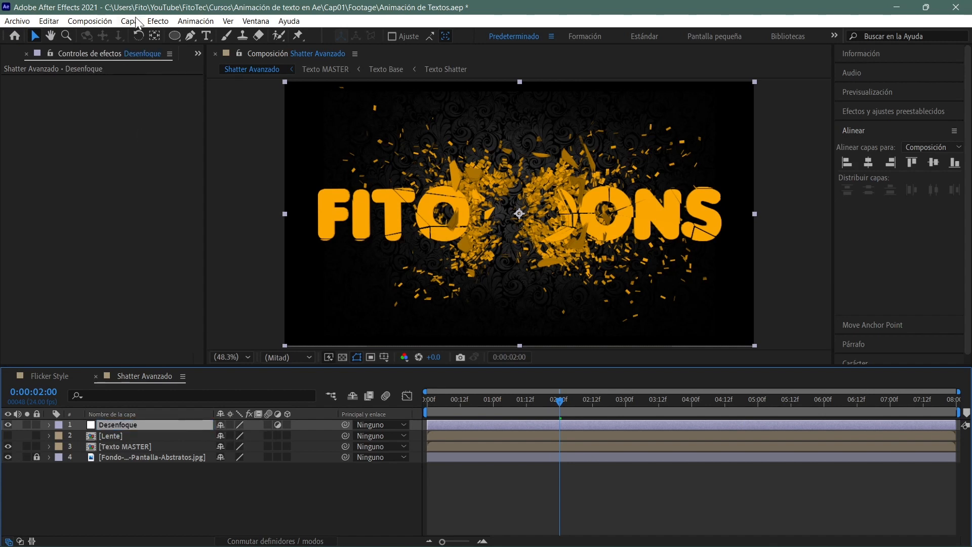
Apply Desenfoque de lente de cámara to the Desenfoque adjustment layer and set Radio de desenfoque to 20.
left_click(157, 21)
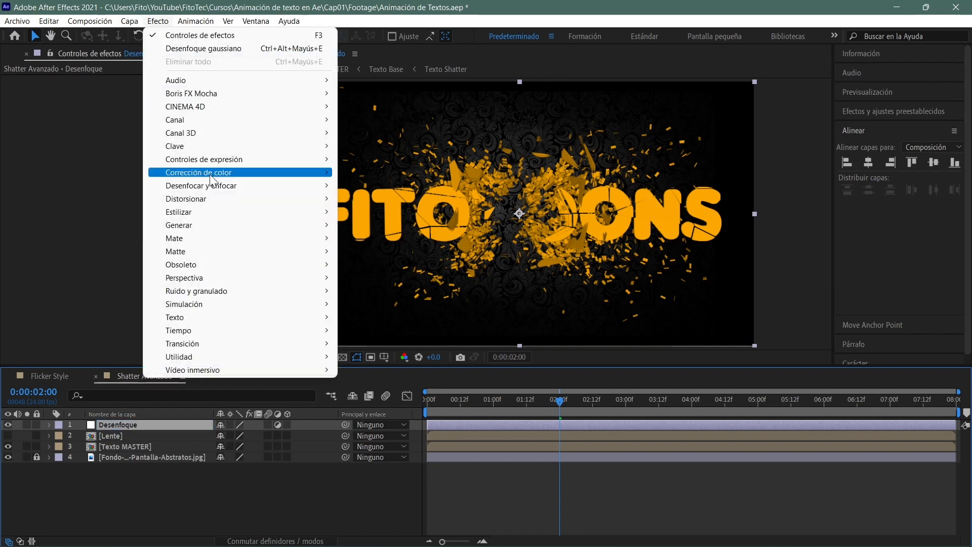
mouse_move(258, 186)
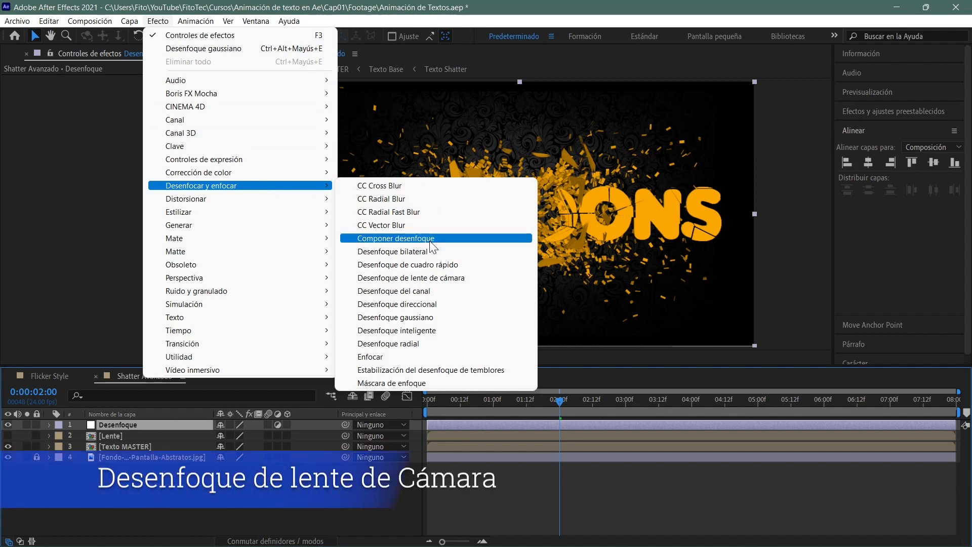
left_click(445, 277)
left_click(169, 510)
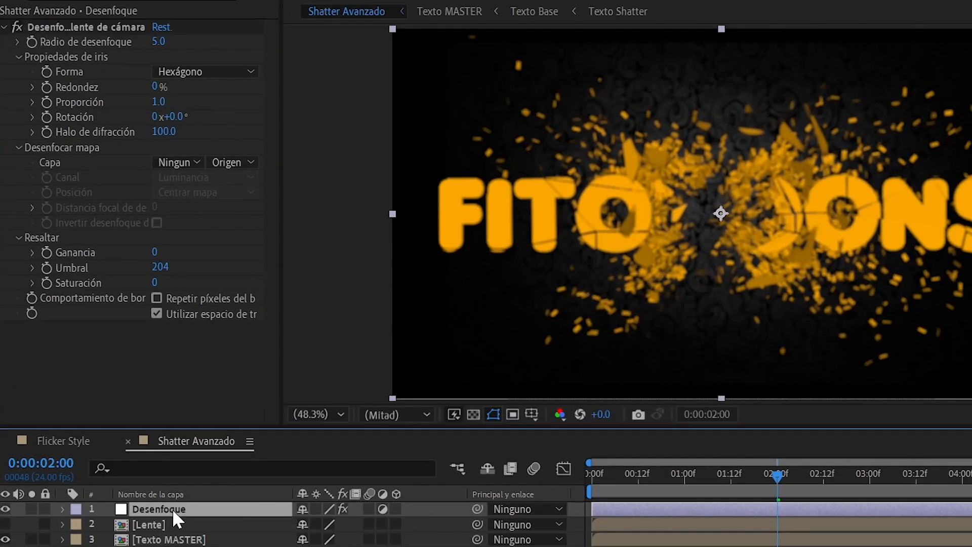
left_click(159, 42)
type("20")
key("Return")
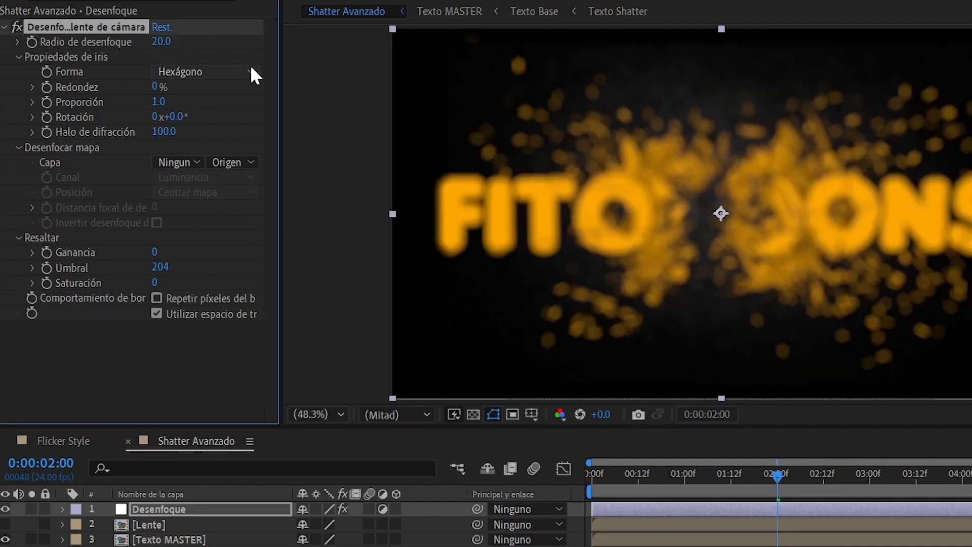
In Desenfoque de lente de cámara, set the iris Forma to Octágono and use the Lente layer as the blur map.
left_click(250, 70)
left_click(230, 180)
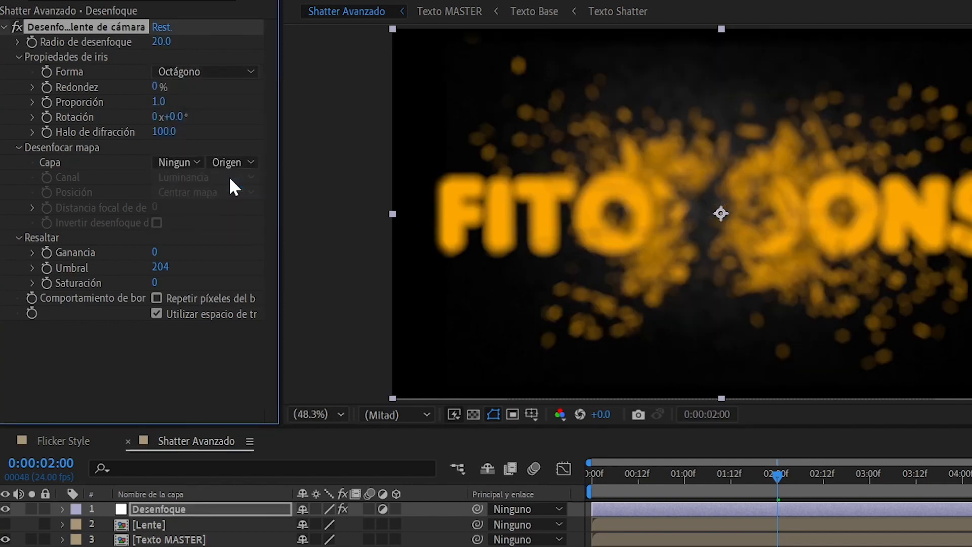
left_click(178, 162)
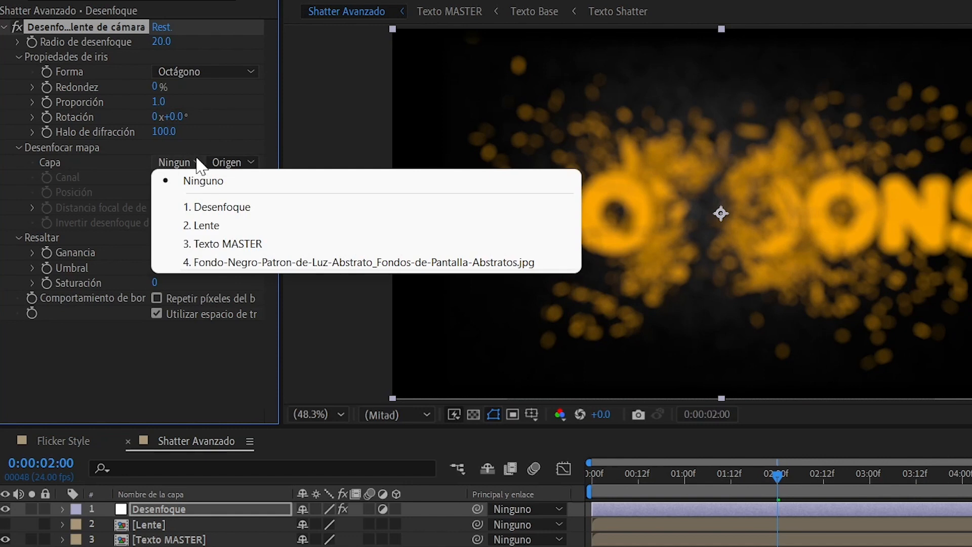
left_click(207, 226)
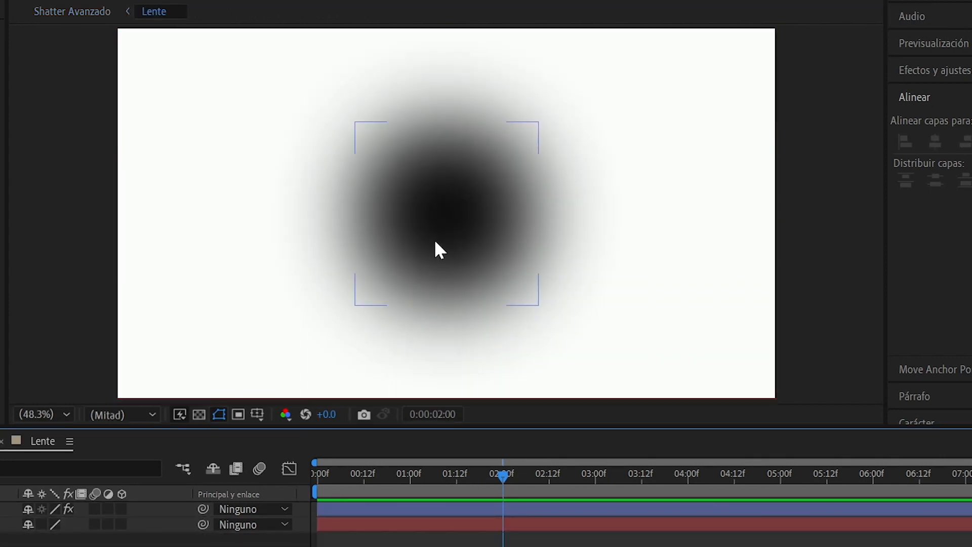
In the Lente composition, stretch the blurred circle horizontally into a wide ellipse covering most of the frame's width.
left_click(434, 239)
left_click_drag(539, 213, 668, 215)
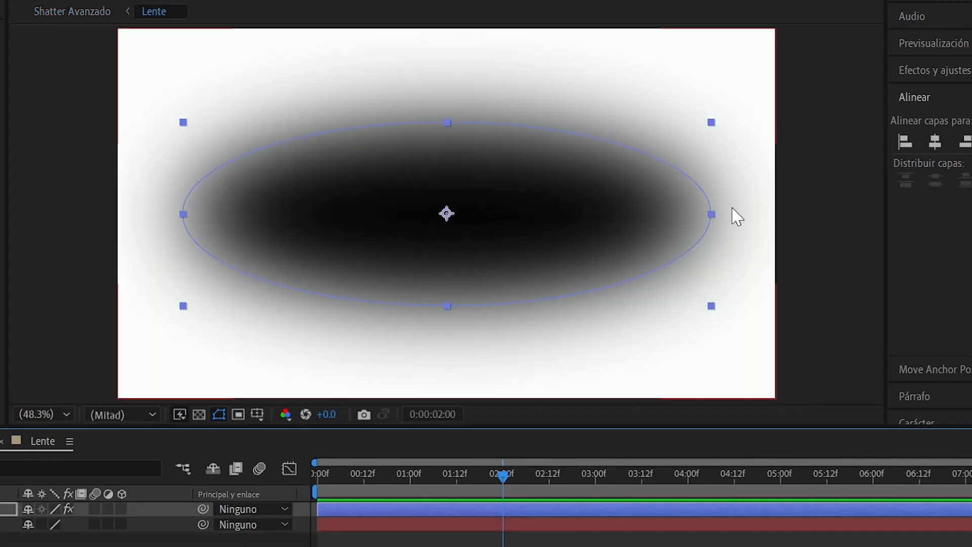
left_click_drag(712, 214, 679, 216)
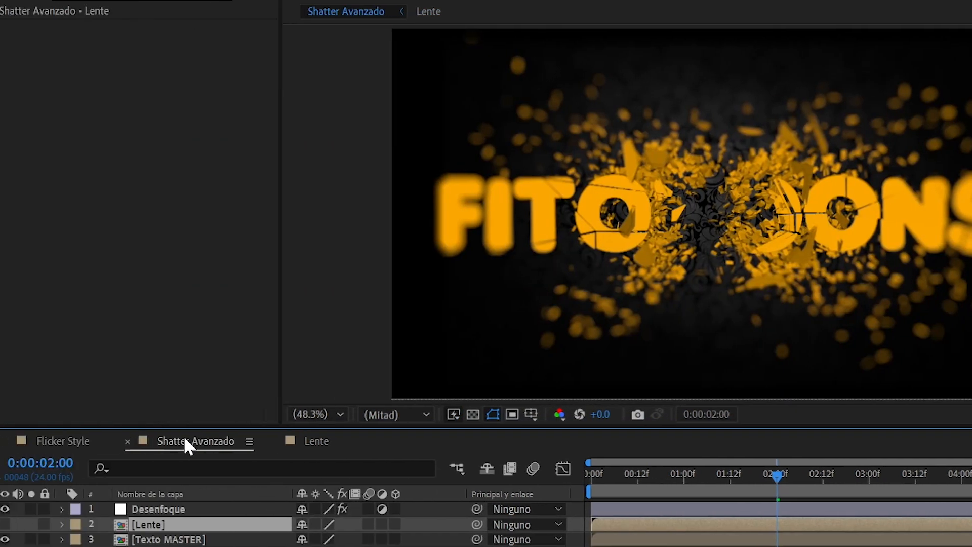
Enable Repetir píxeles del borde in the Desenfoque layer's lens blur and return the playhead to 0:00:00:00.
left_click(178, 509)
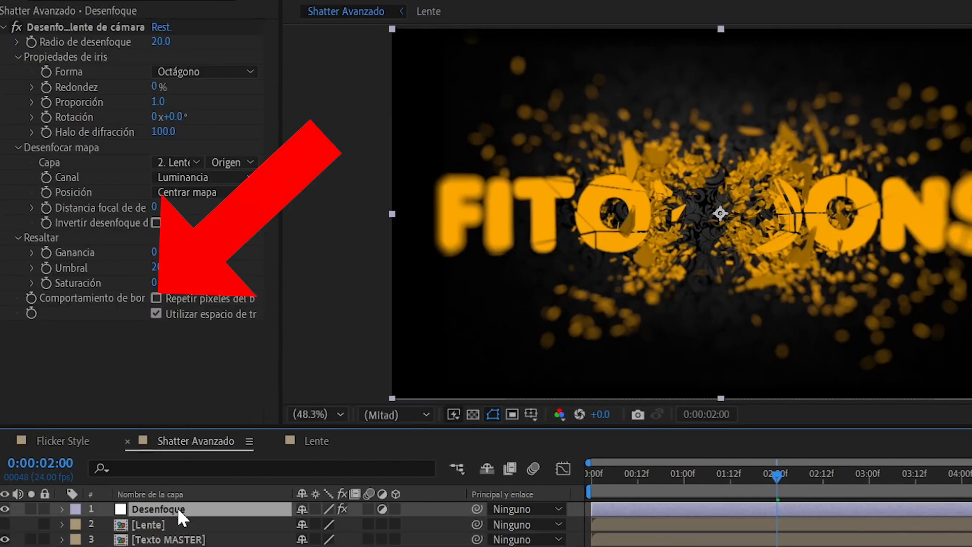
left_click(156, 297)
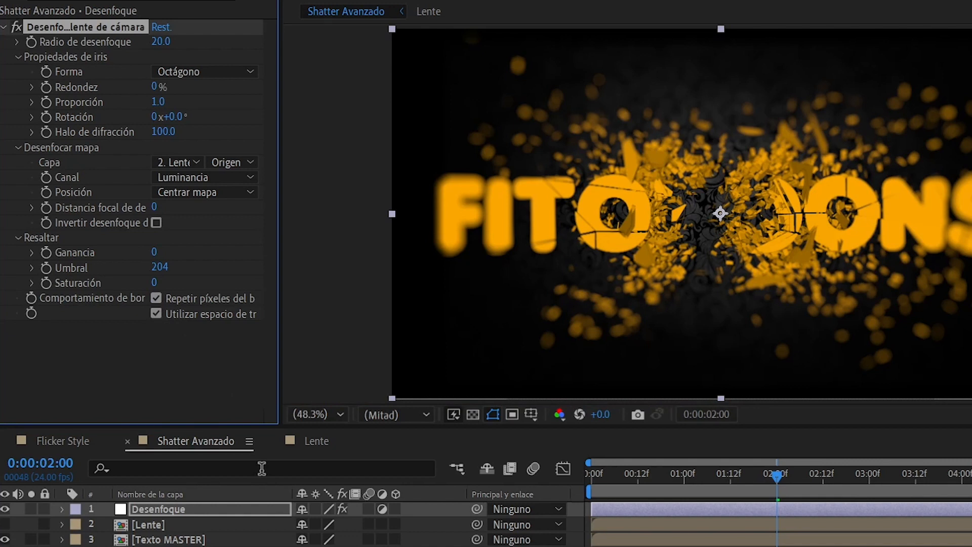
left_click_drag(777, 475, 581, 476)
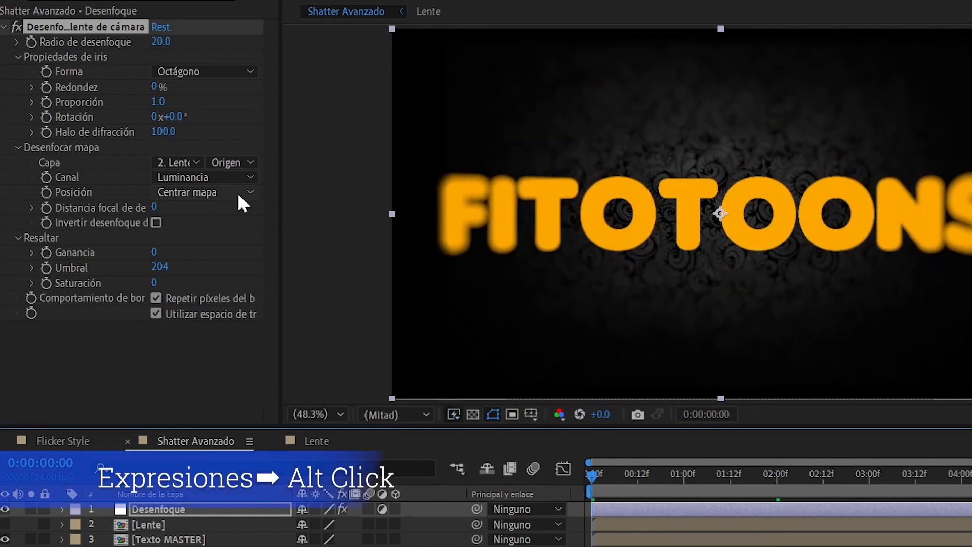
Add the expression wiggle(.5,20) to Radio de desenfoque on the Desenfoque layer and preview the animation.
left_click(33, 42, "alt")
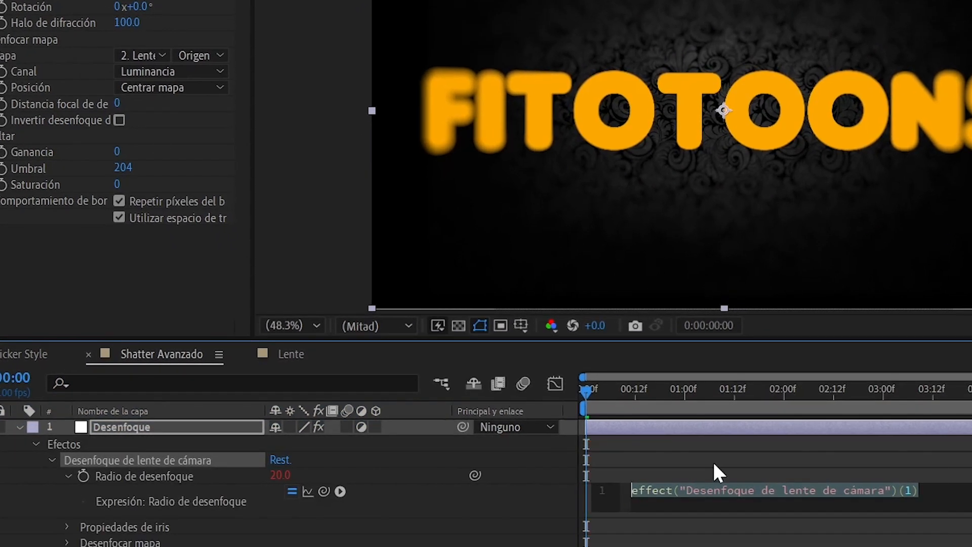
type("wi")
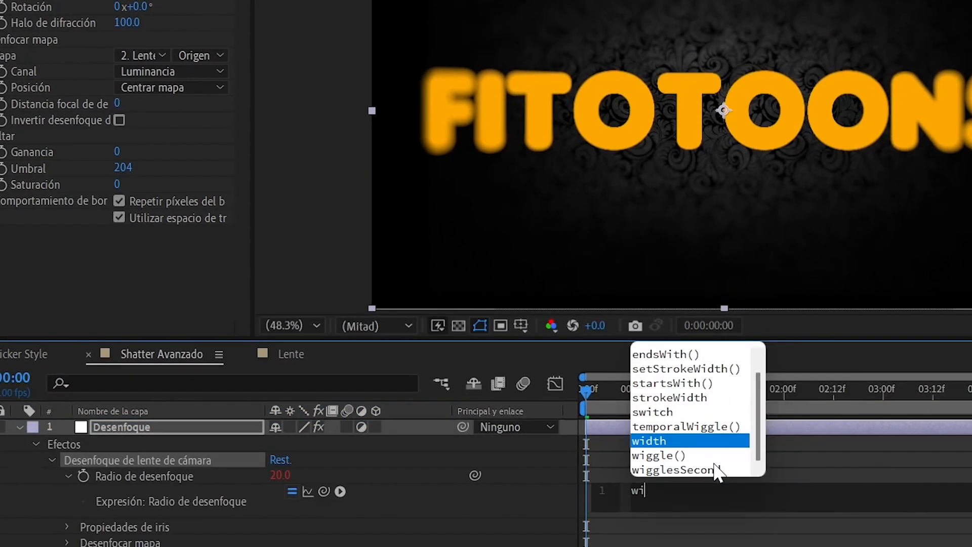
type("ggle")
key("Return")
type(".5,")
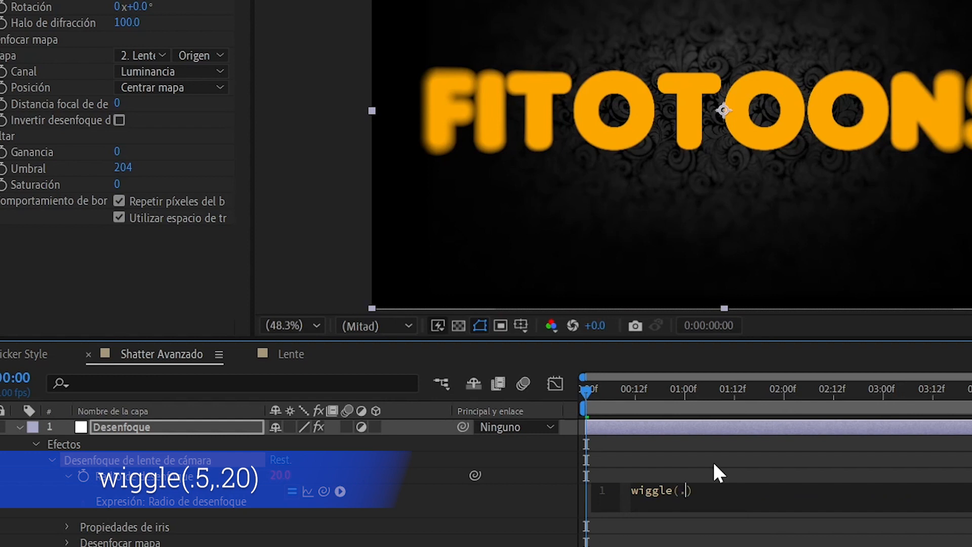
type("20")
left_click_drag(590, 401, 586, 420)
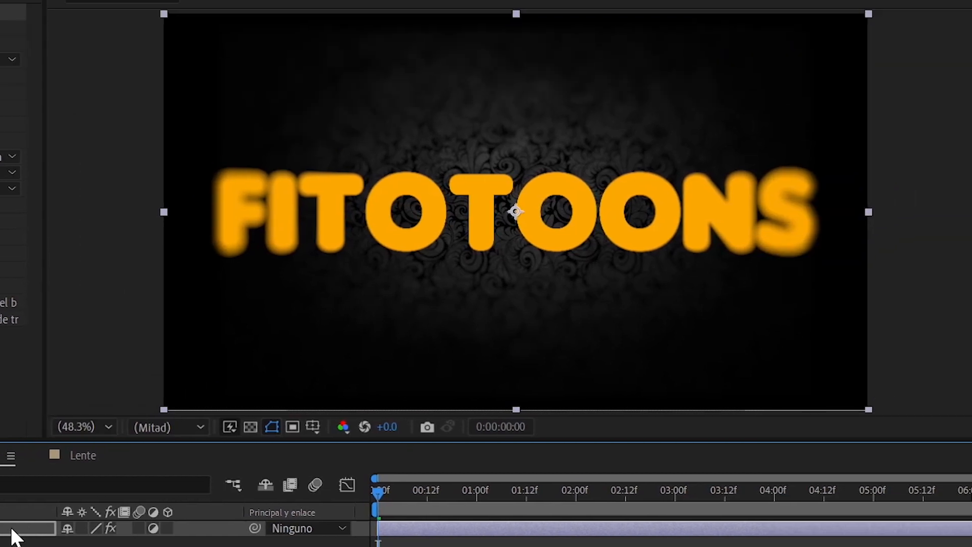
key("space")
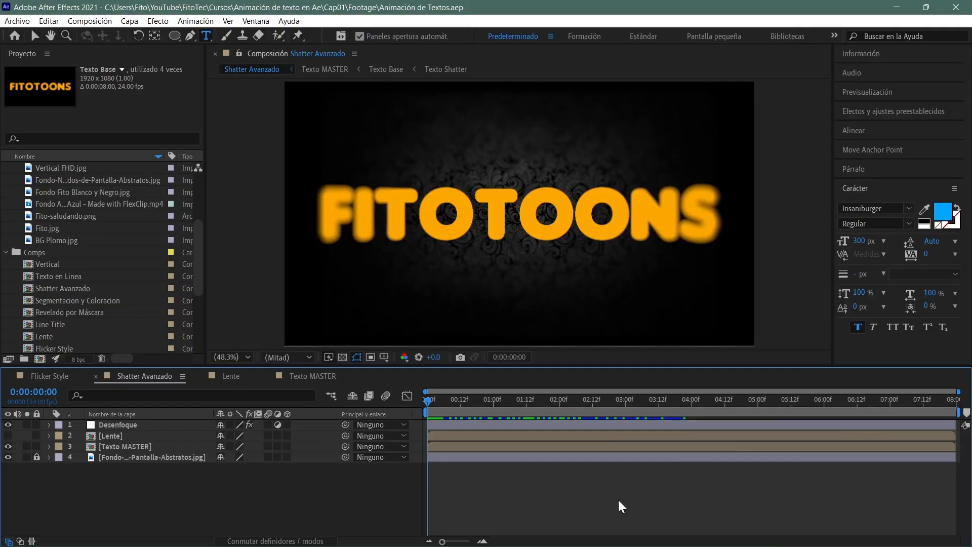
Create a composition named Efecto Echo and add the black patterned Fondo-Negro image to it as a locked background layer.
key("ctrl+n")
type("Efe")
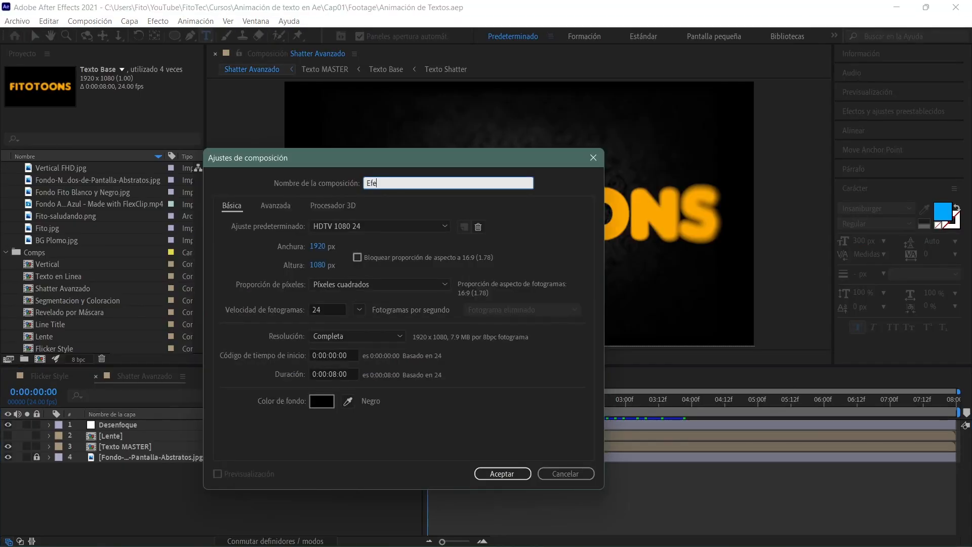
type("cto Echo")
key("Return")
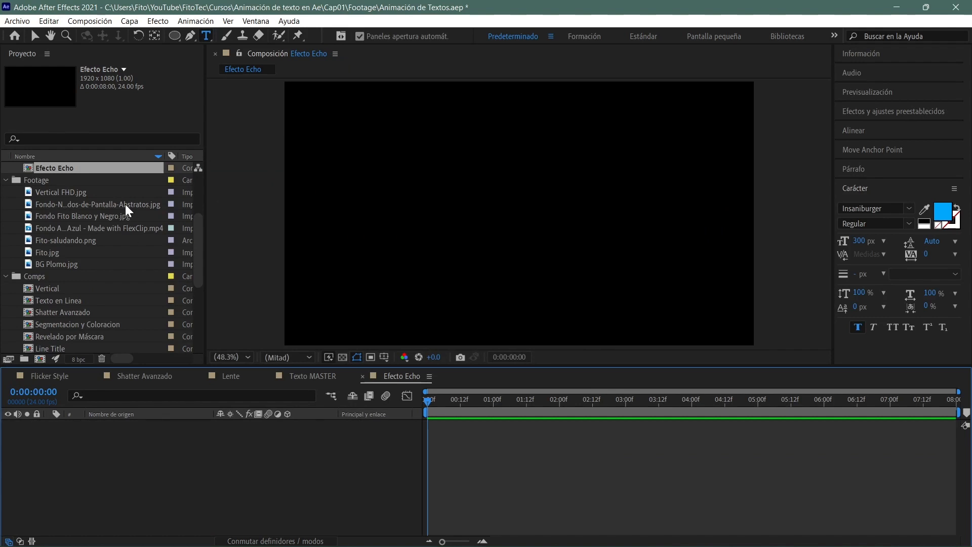
left_click_drag(126, 207, 131, 448)
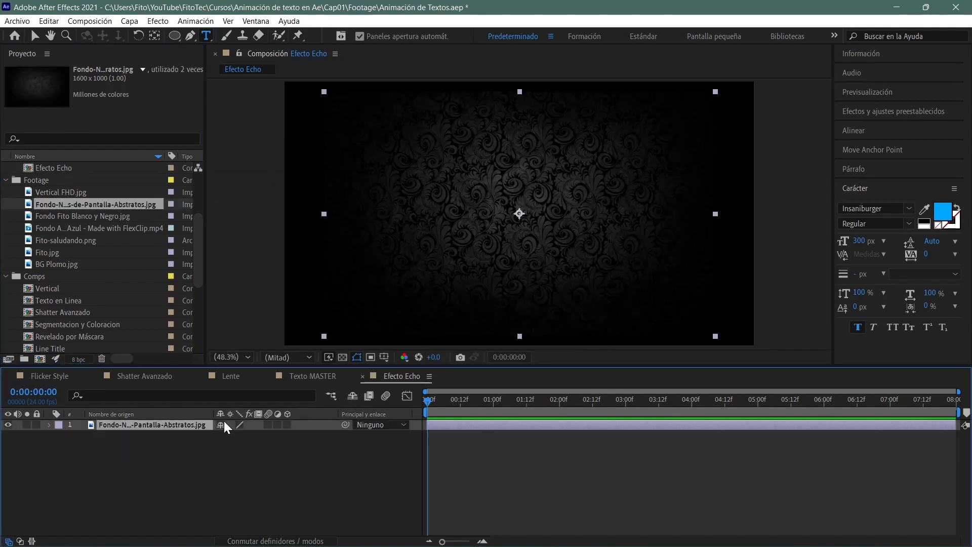
left_click(37, 424)
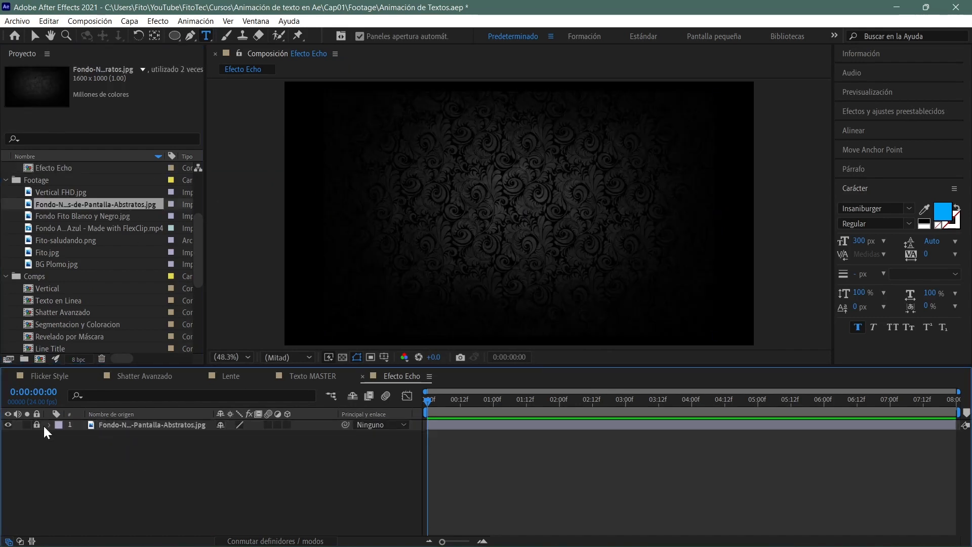
Add a FitoTec text layer and centre it horizontally and vertically in the composition.
left_click(461, 234)
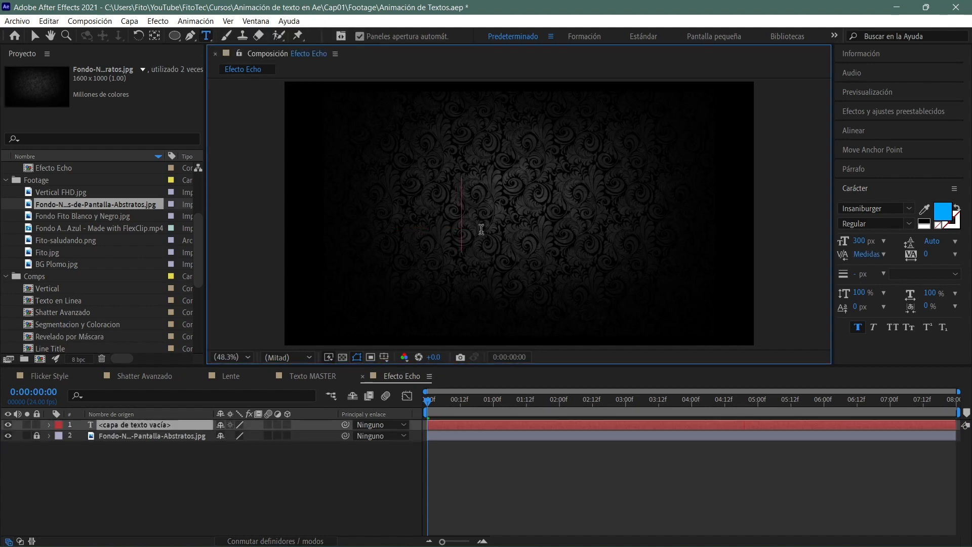
type("FITOTE")
type("C")
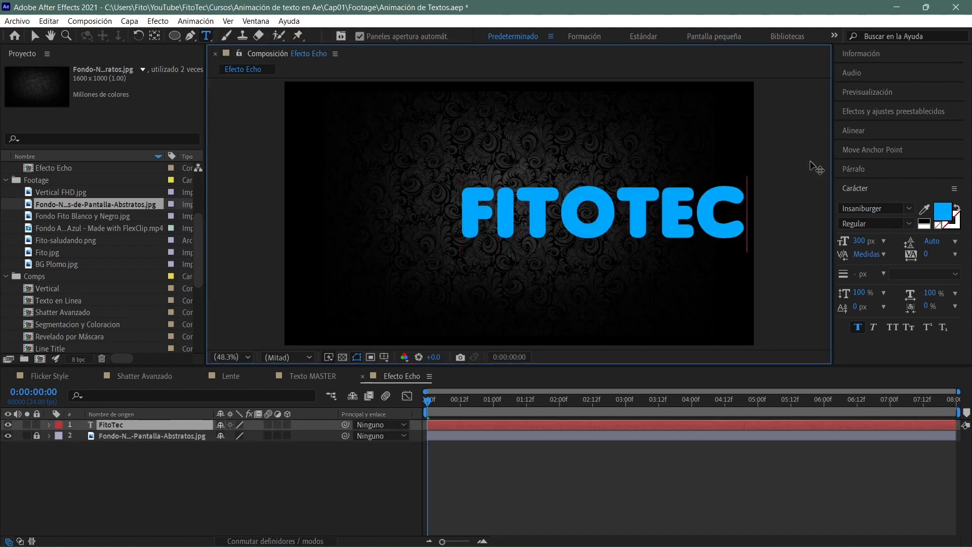
left_click(872, 151)
left_click(853, 130)
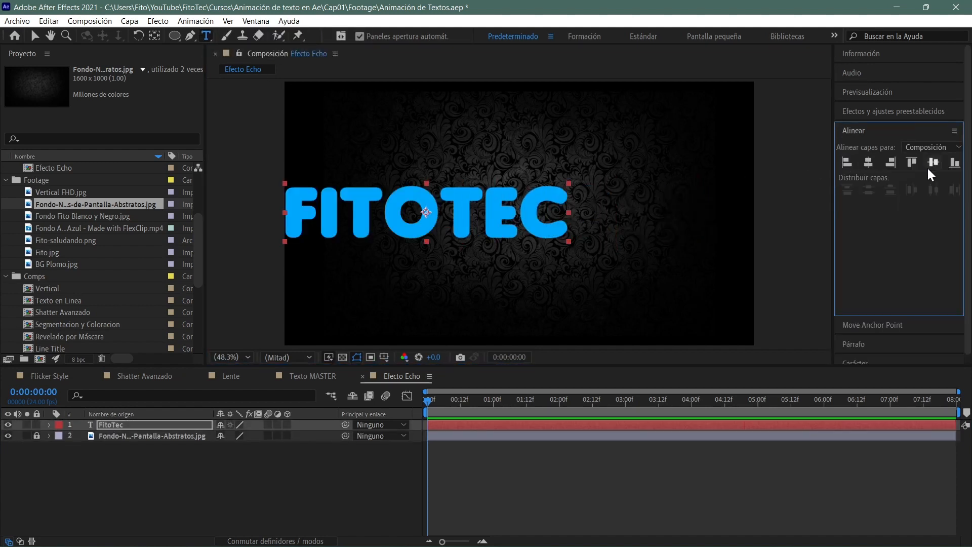
left_click(868, 162)
Change the fill colour of the FitoTec text to a pale light blue.
left_click(854, 362)
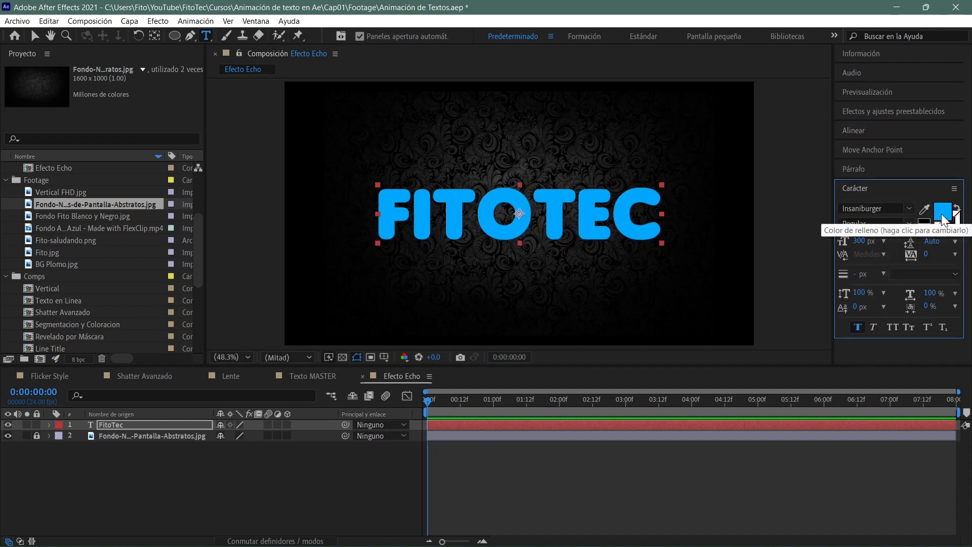
left_click(942, 210)
left_click_drag(577, 324, 586, 302)
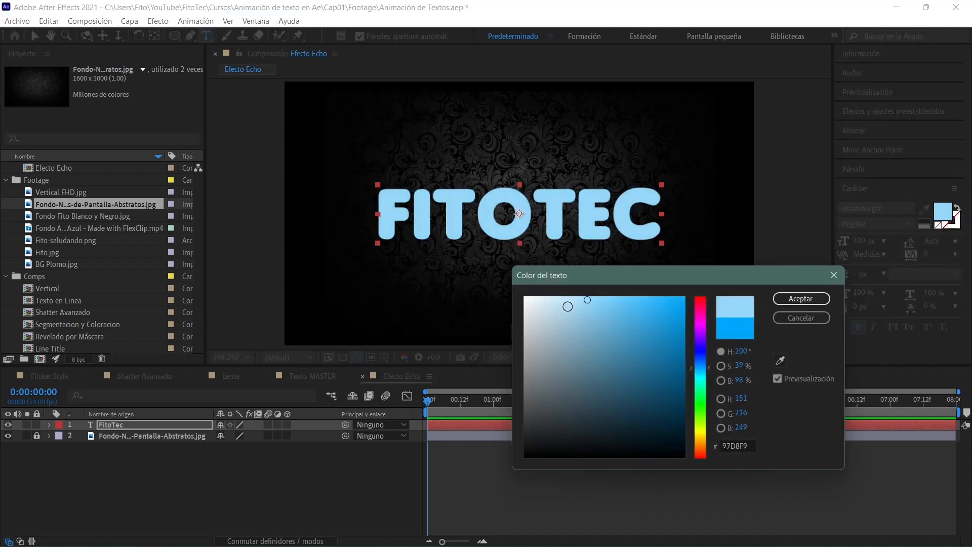
key("Return")
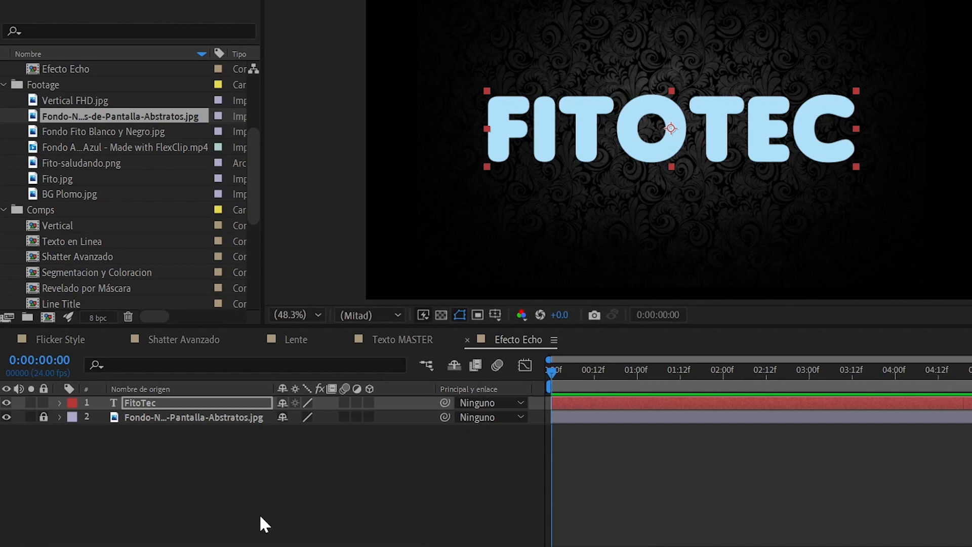
Duplicate the FitoTec text layer as Relleno and place the copy directly below the original.
left_click(204, 403)
key("ctrl+d")
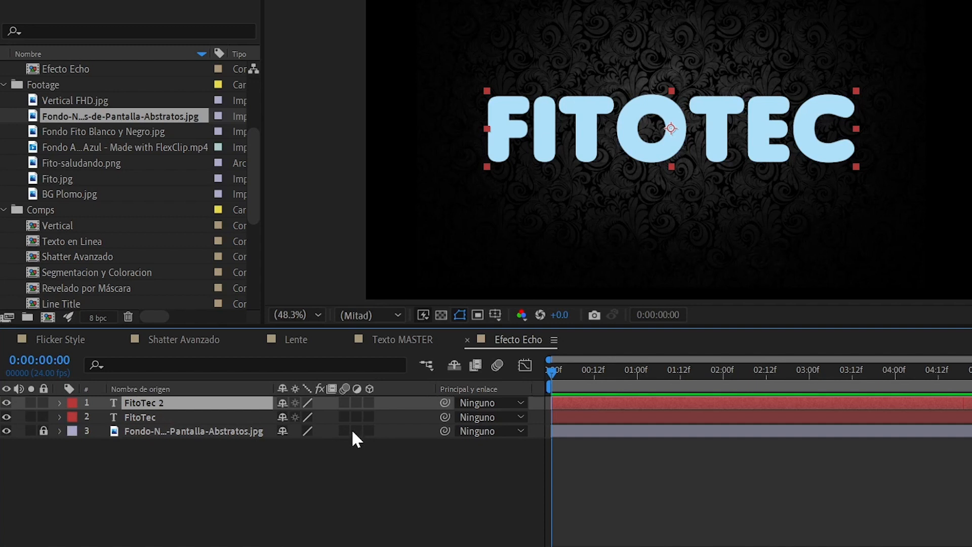
key("Return")
type("Relleno")
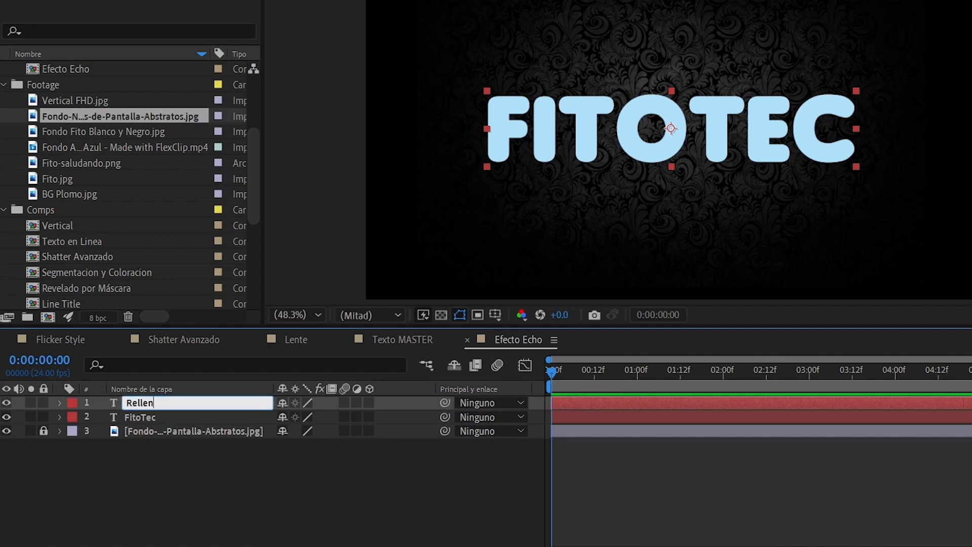
key("Return")
left_click_drag(213, 403, 209, 418)
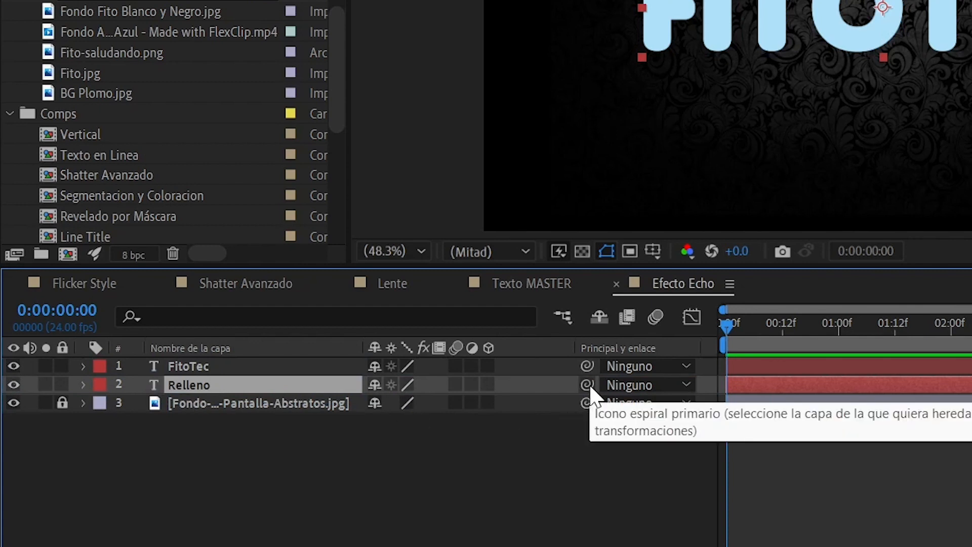
Parent the Relleno layer to the FitoTec layer and give Relleno a brown label colour.
left_click_drag(311, 376, 281, 369)
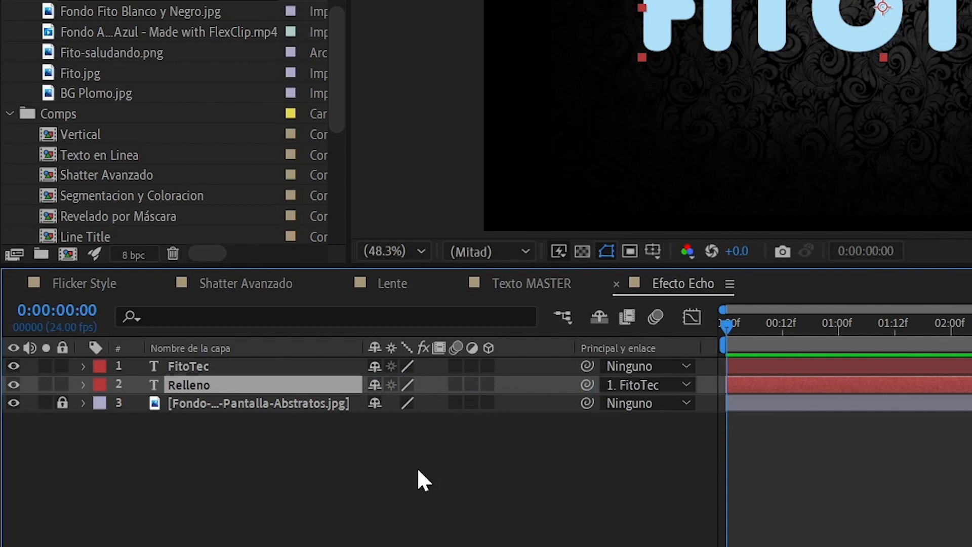
left_click(100, 384)
left_click(157, 289)
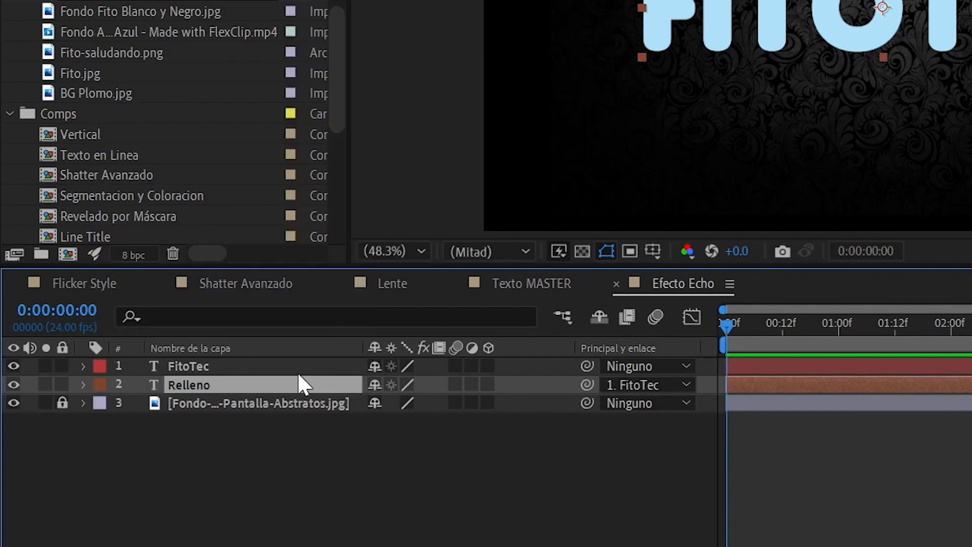
Add the expression wiggle(.8,120) to the Posición property of the FitoTec text layer.
left_click(256, 360)
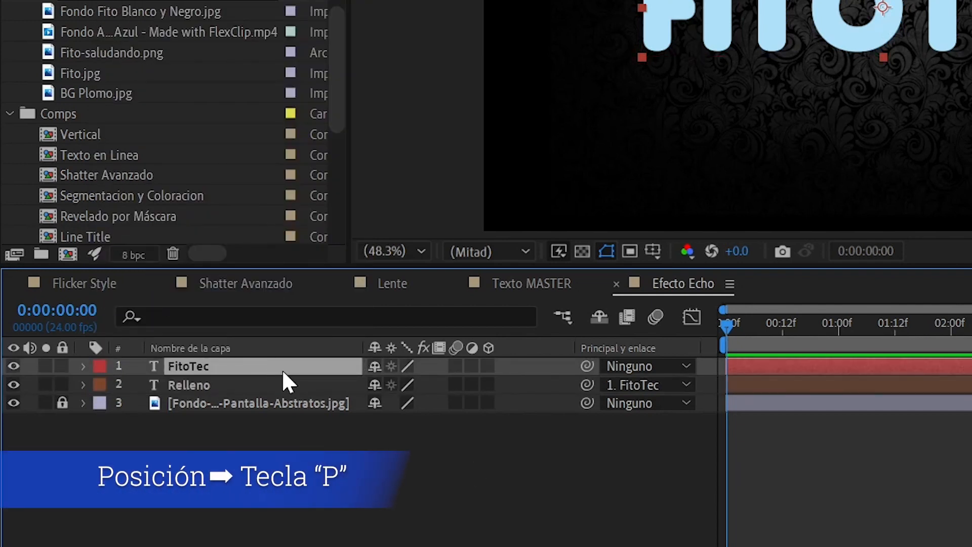
key("p")
left_click(138, 381)
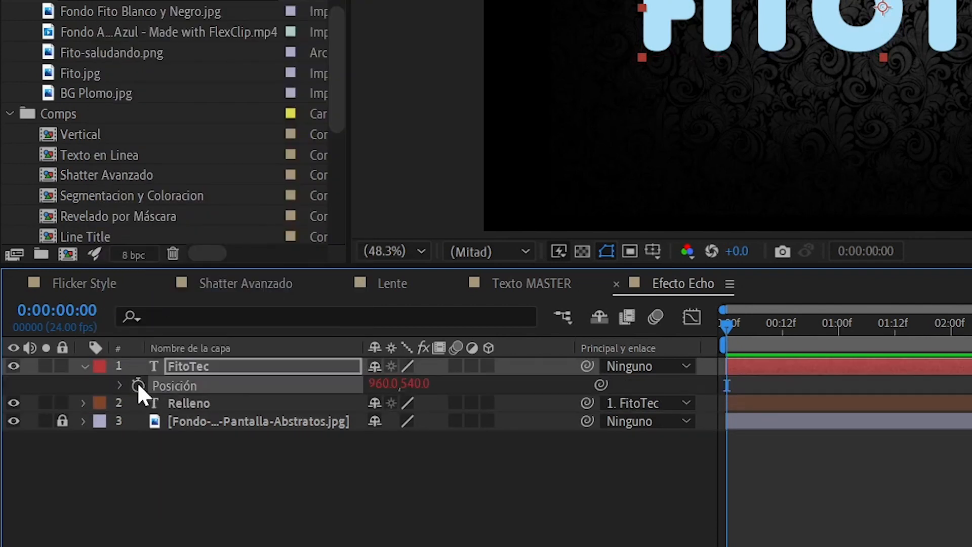
left_click(137, 383, "alt")
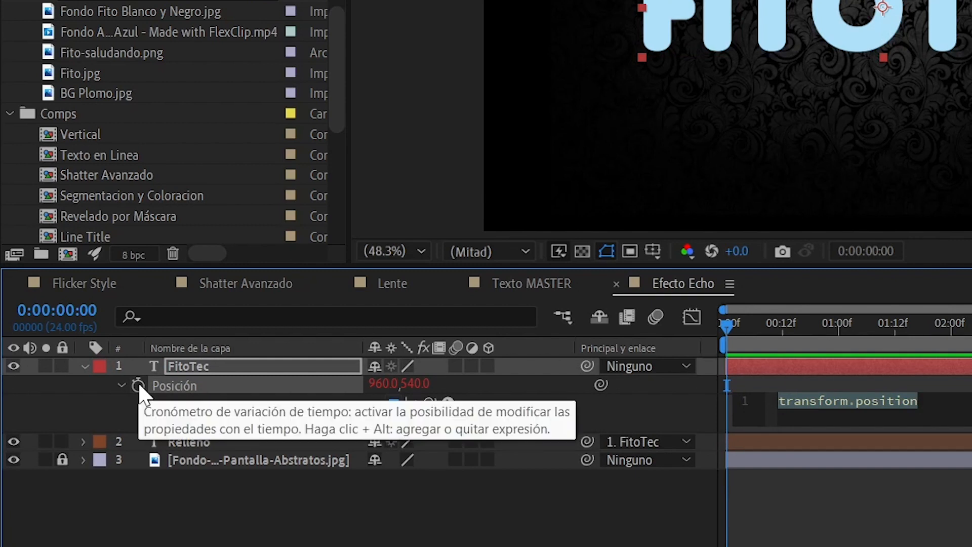
type("wig")
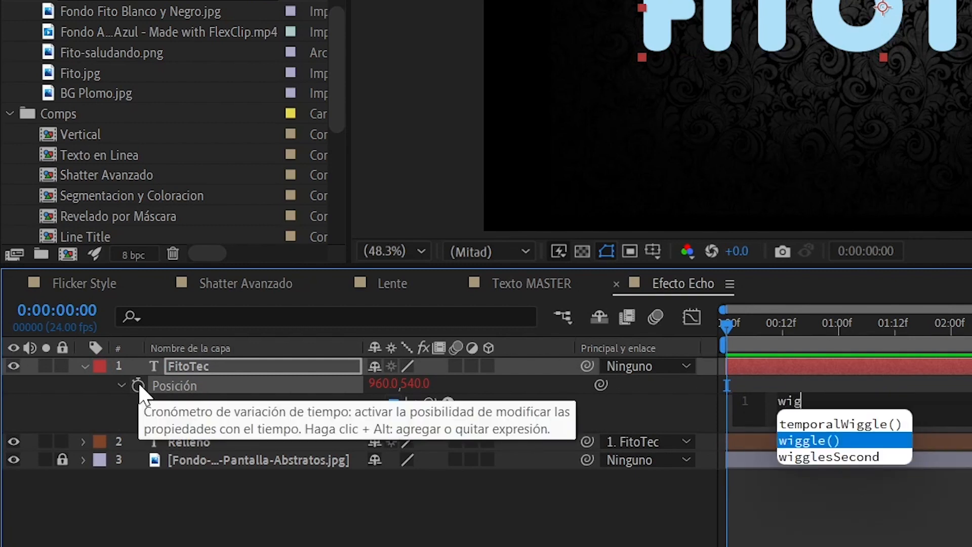
type("gle")
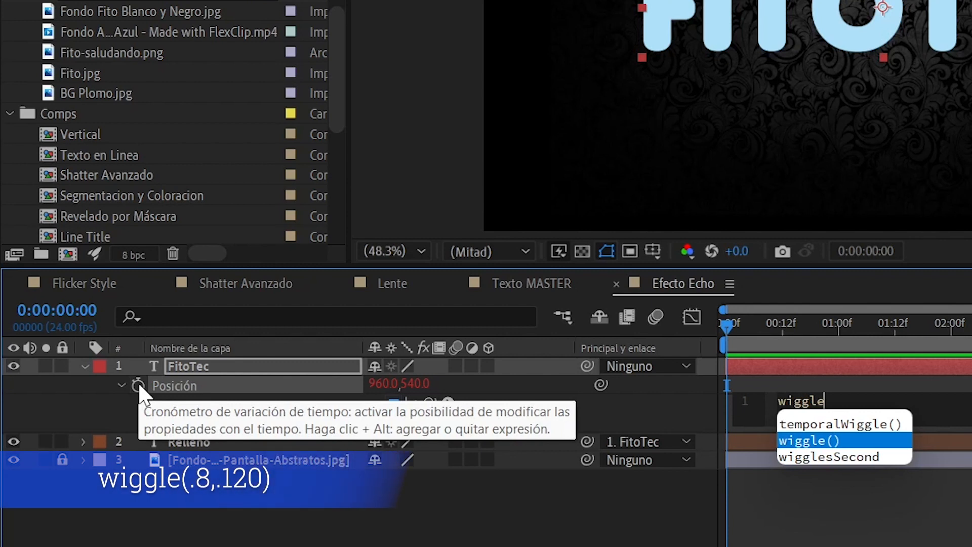
key("Return")
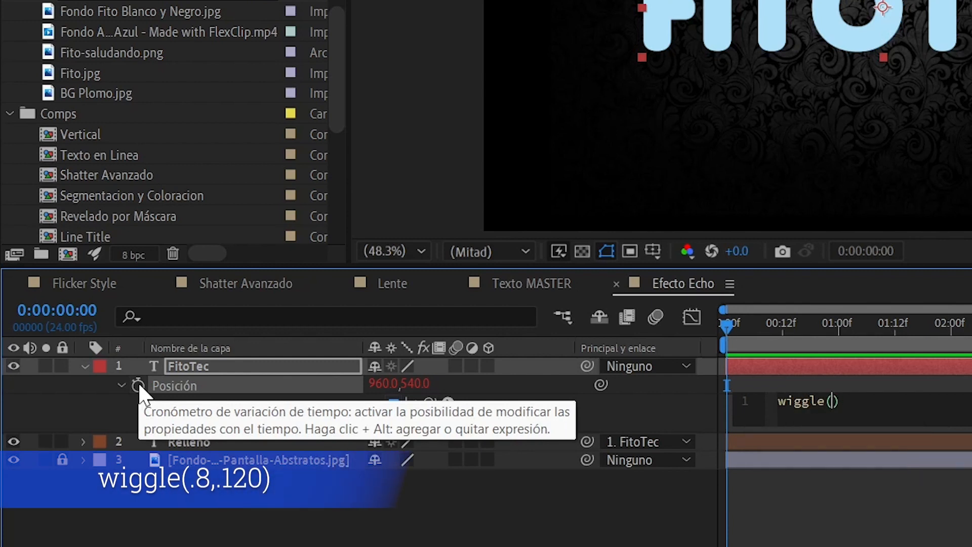
type(".8,120")
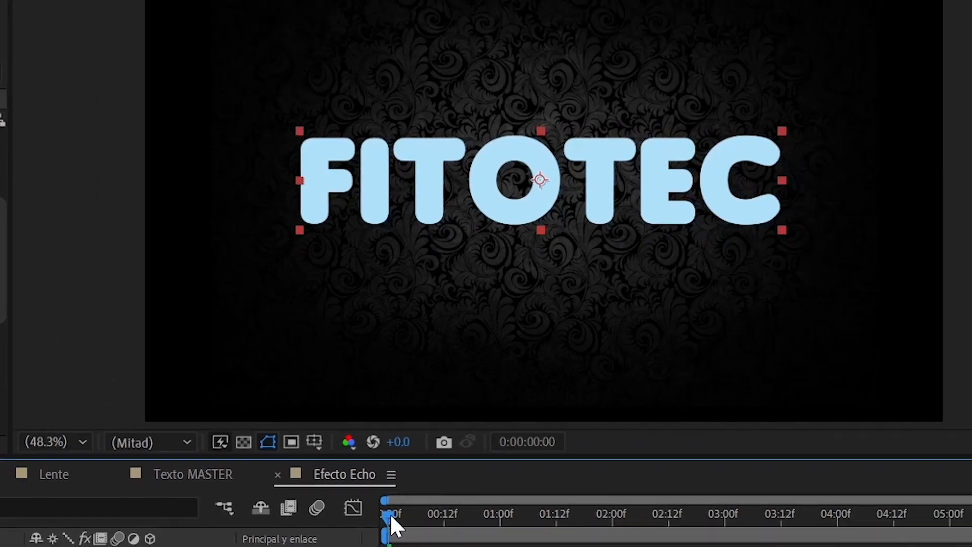
Preview the wiggle animation of the FitoTec text from the start of the composition.
key("space")
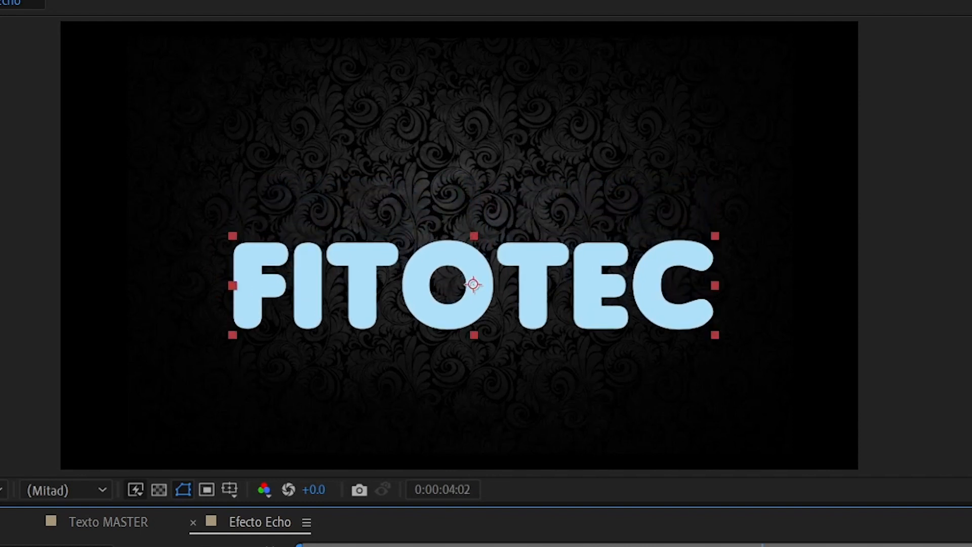
key("space")
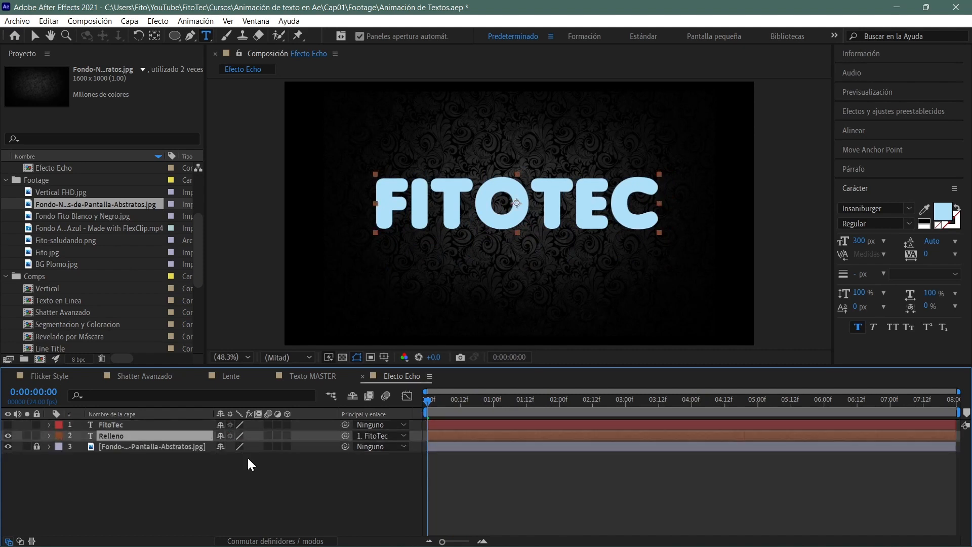
Remove the fill from the Relleno text and give it a muted teal stroke colour.
left_click(938, 224)
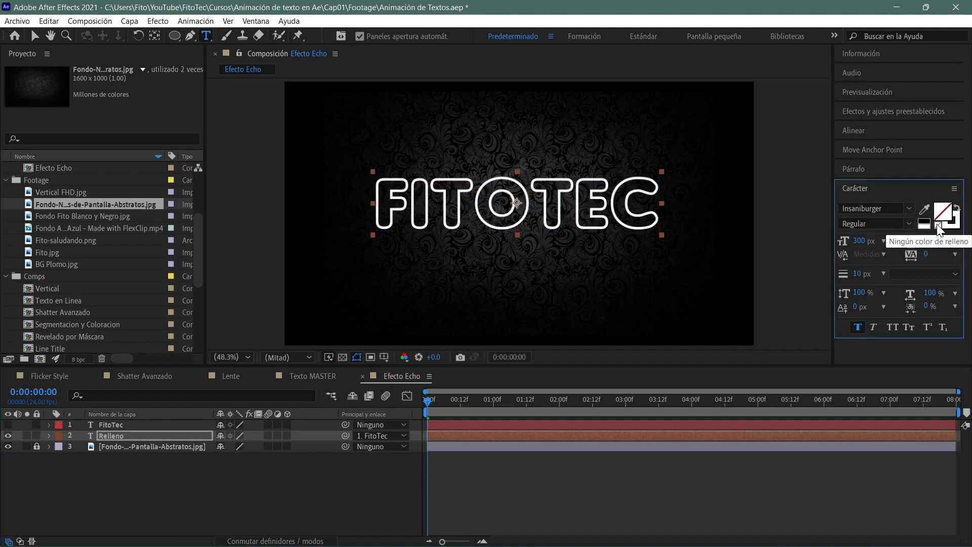
left_click(955, 223)
left_click_drag(525, 321, 530, 362)
left_click(699, 375)
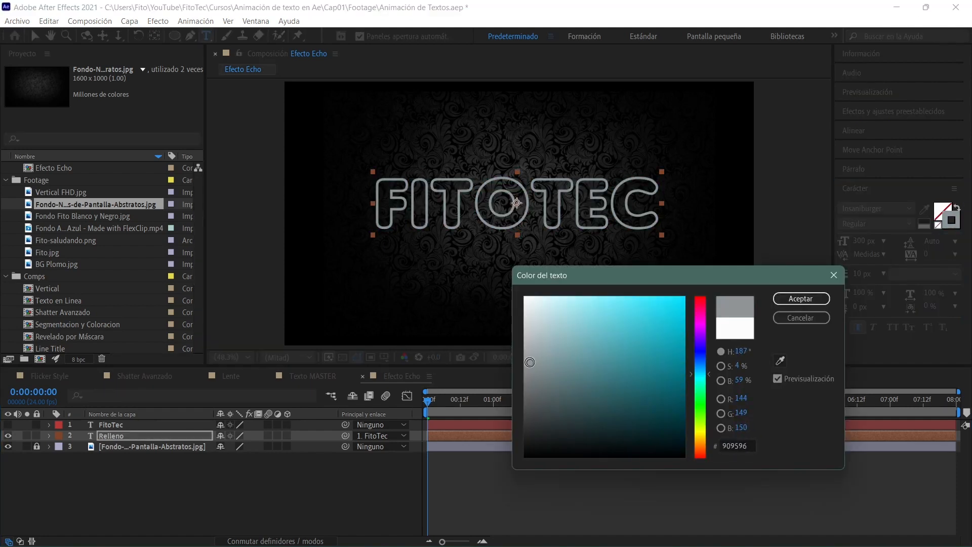
left_click(565, 363)
key("Return")
Apply the Eco effect to the Relleno layer with Número de ecos set to 7, and preview the animation.
left_click(863, 111)
type("echo")
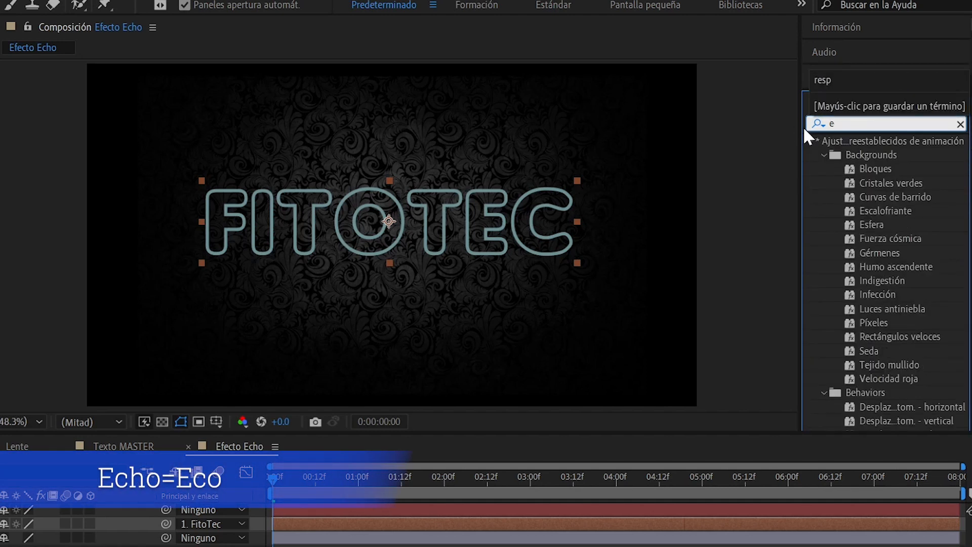
left_click_drag(858, 278, 2, 523)
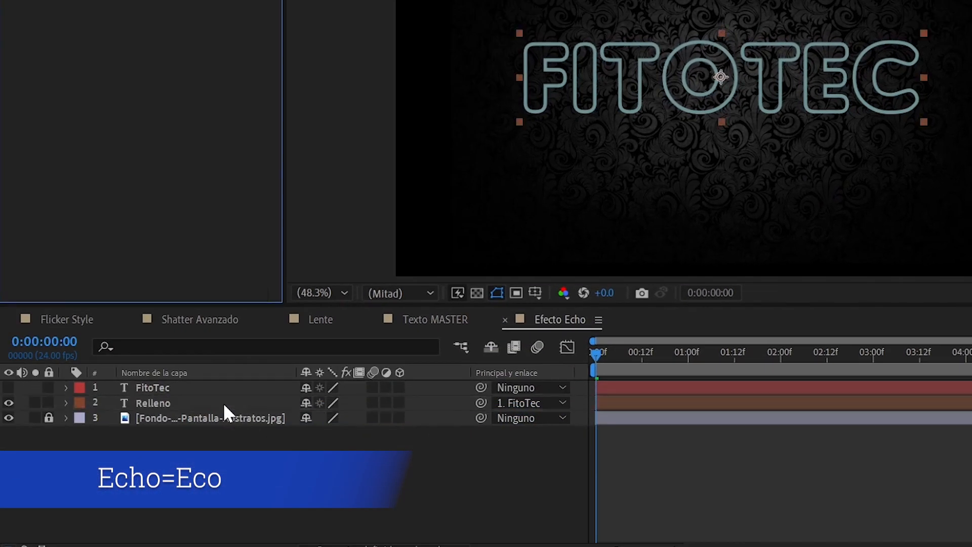
left_click_drag(223, 402, 223, 402)
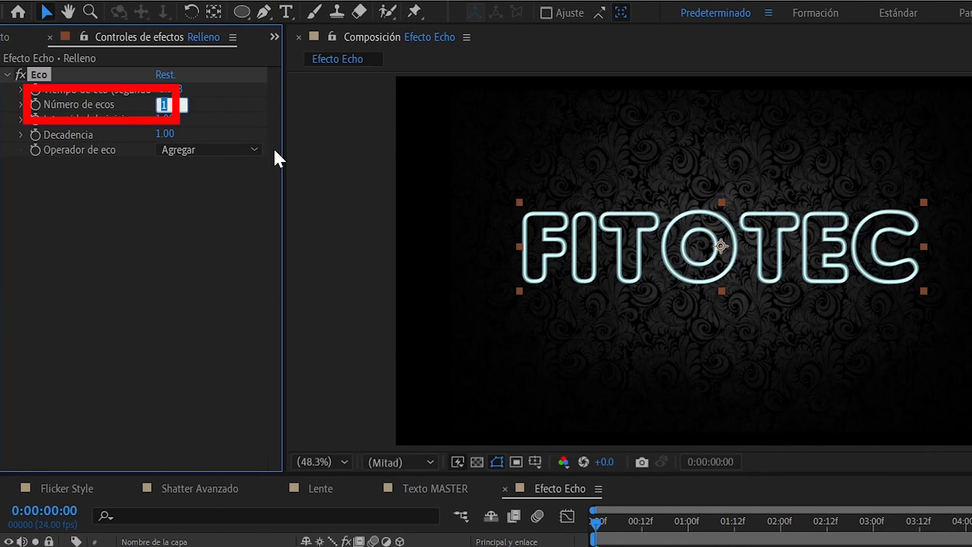
type("7")
key("Return")
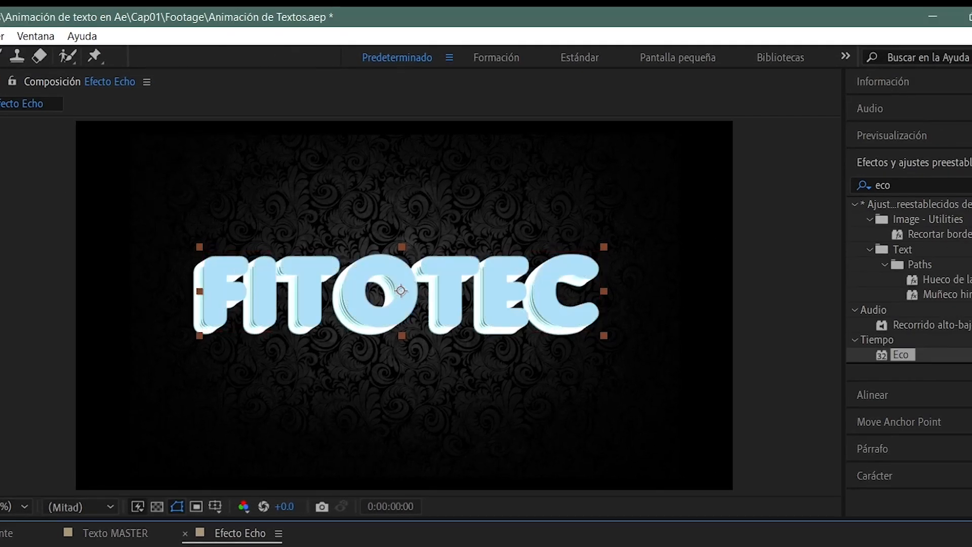
key("space")
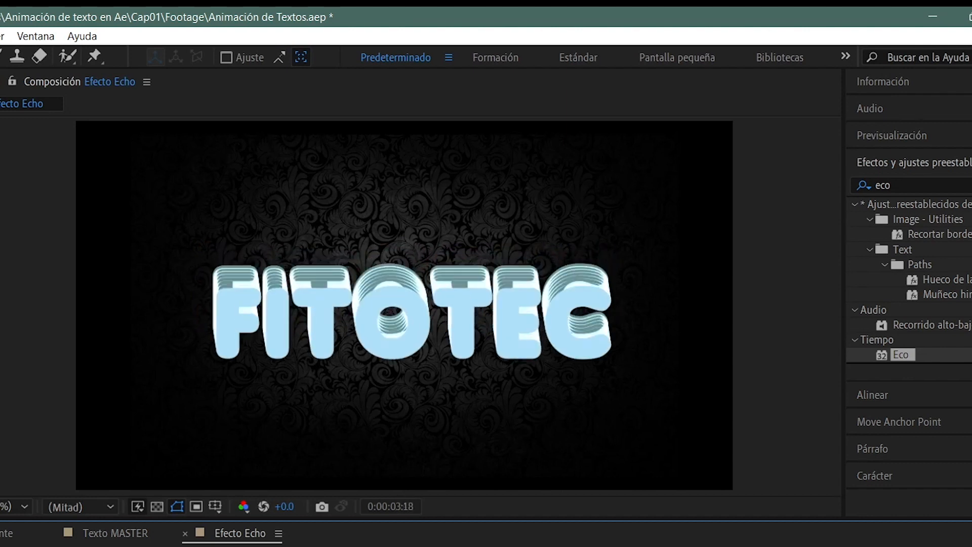
key("space")
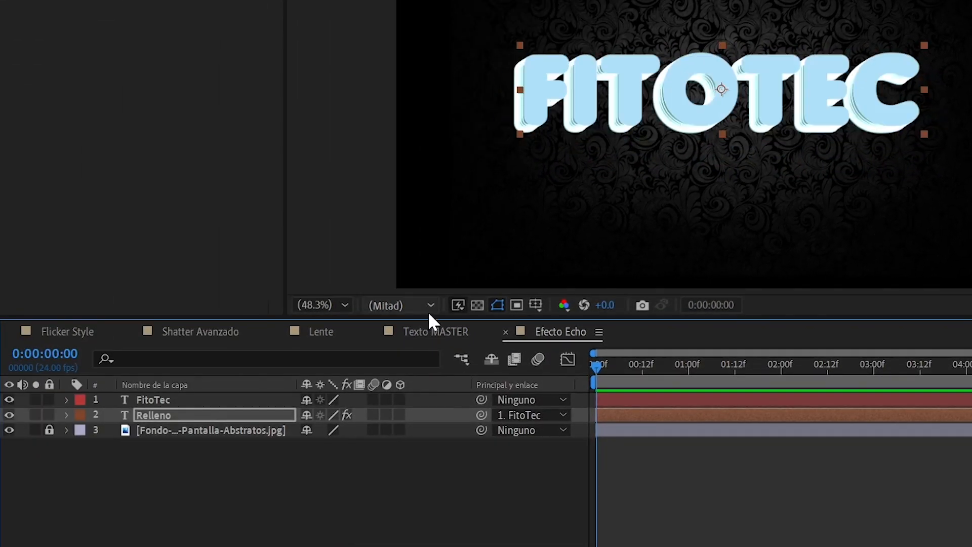
With no layer selected, set up the Rectangle tool with no fill and a muted blue stroke (H 200, S 38, B 76).
left_click(434, 282)
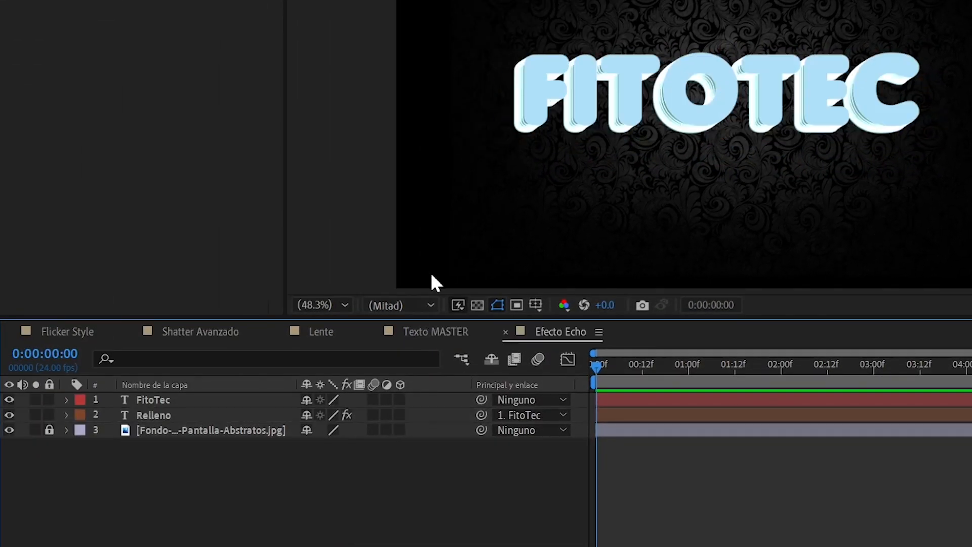
key("F2")
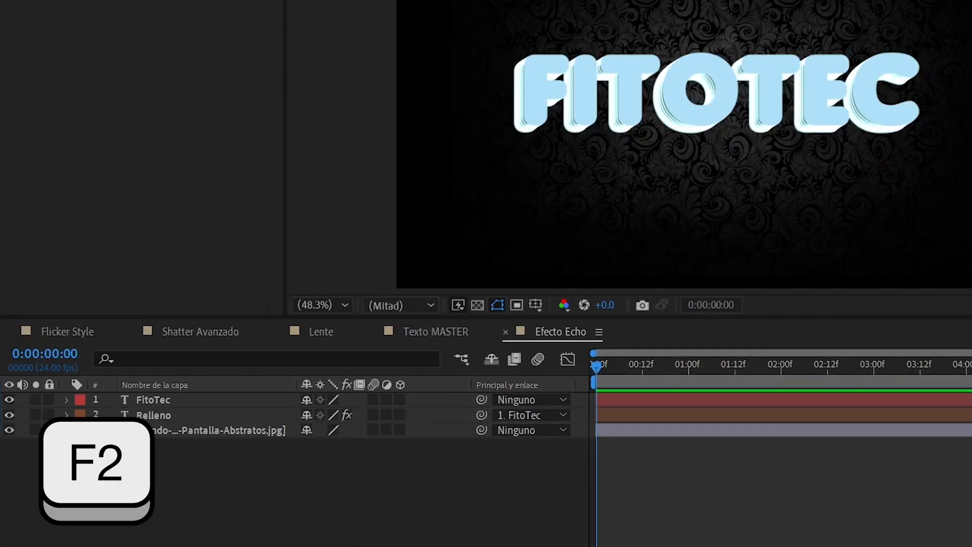
left_click_drag(14, 14, 90, 31)
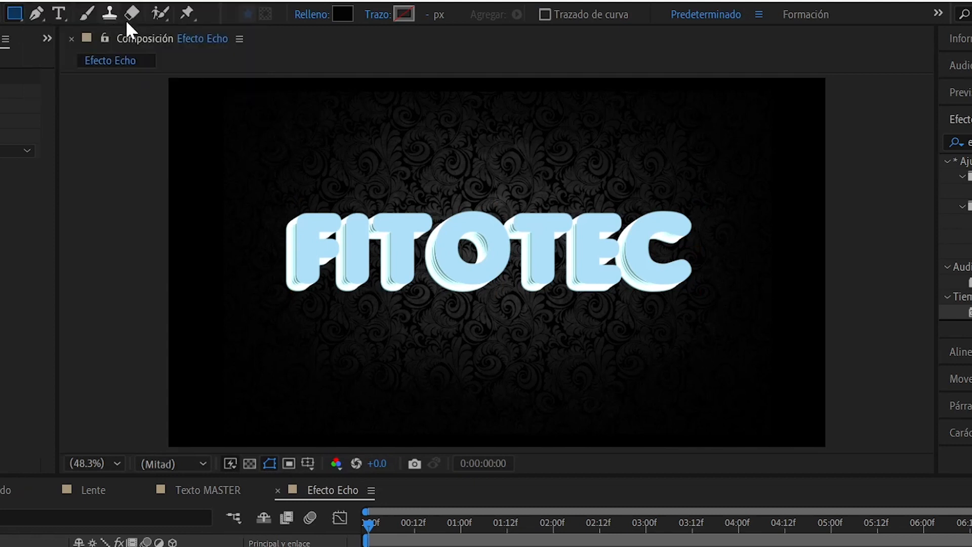
left_click(405, 14)
left_click(862, 467)
left_click(653, 263)
left_click_drag(579, 397, 589, 431)
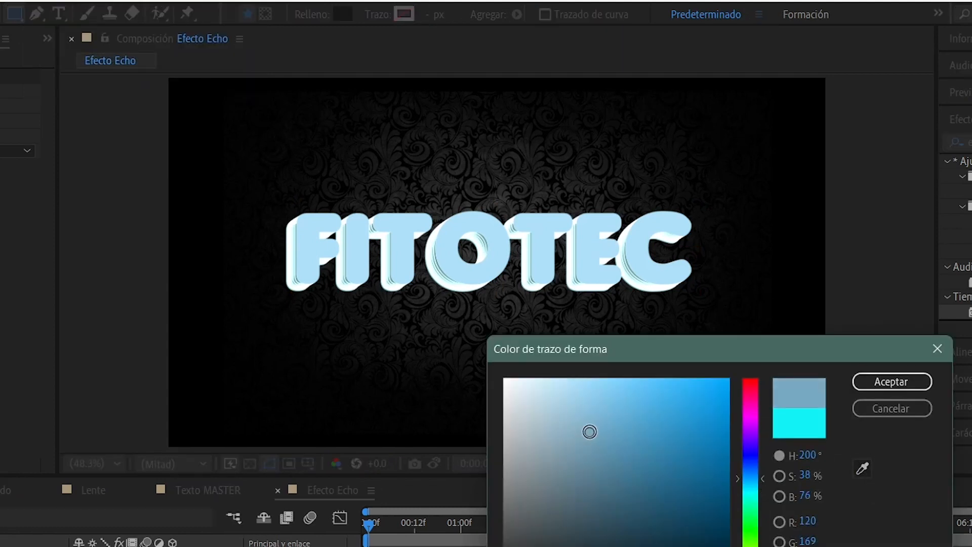
left_click(891, 381)
left_click(312, 14)
left_click(356, 306)
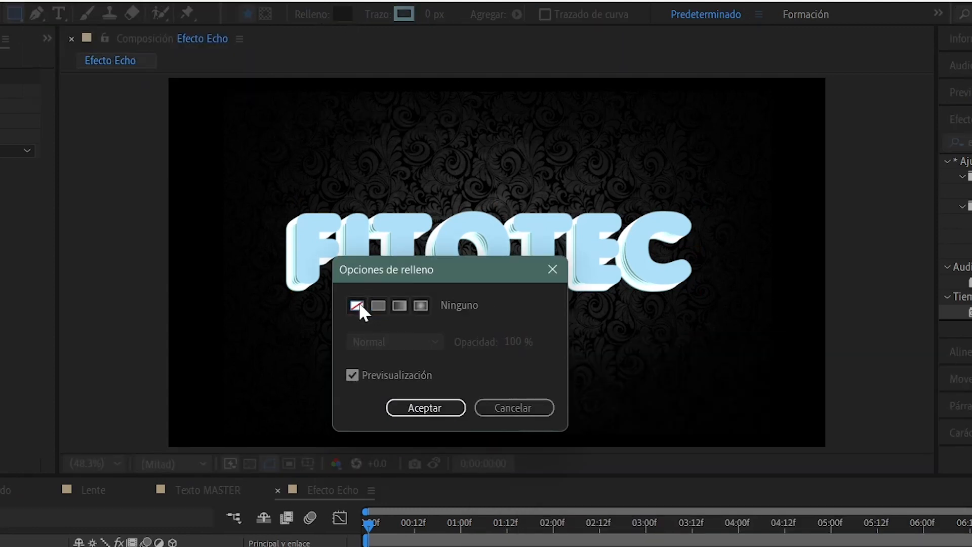
left_click(427, 405)
Draw a rectangle framing the FITOTEC text and set its stroke width to 10 px.
left_click_drag(269, 189, 740, 308)
left_click(432, 14)
type("10")
key("Return")
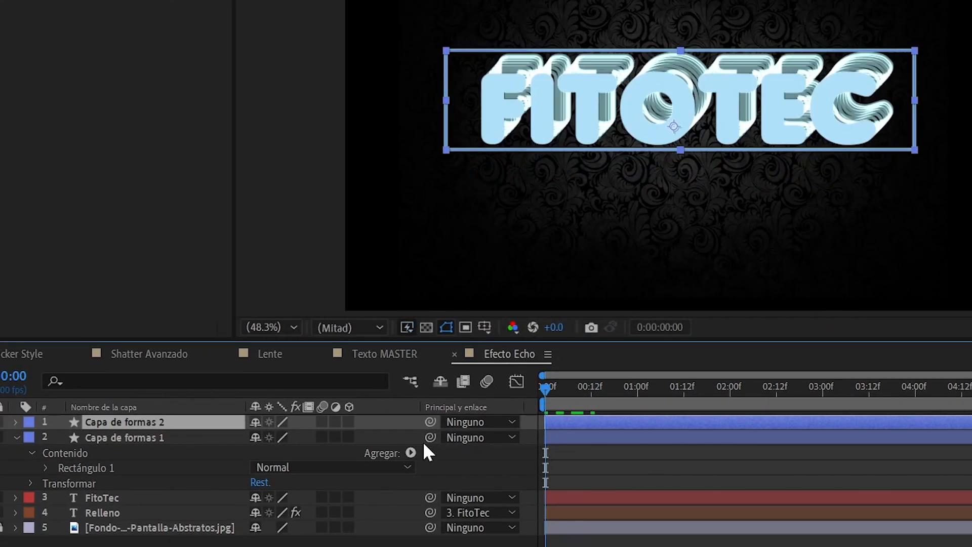
Parent the Capa de formas 2 rectangle layer to Relleno and check its movement a few frames in.
left_click_drag(429, 424, 168, 509)
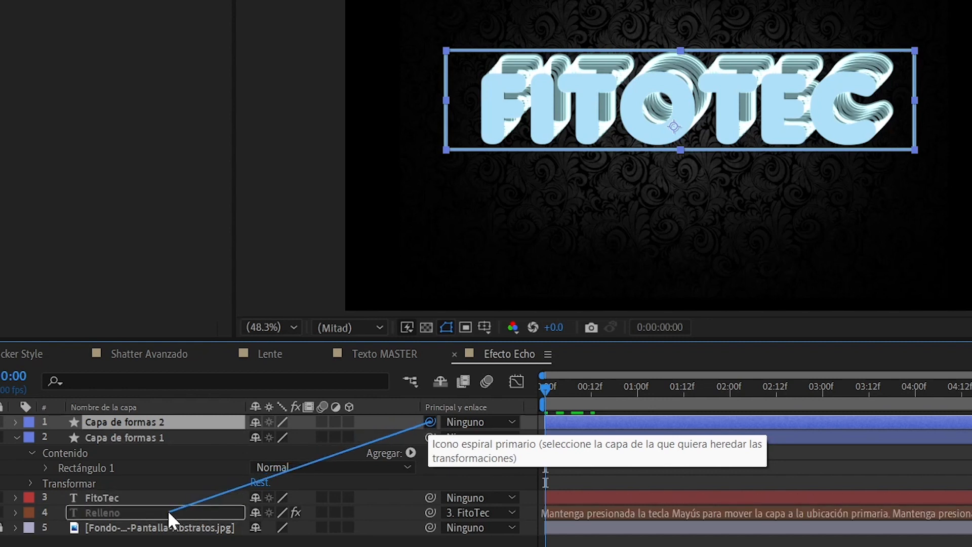
left_click_drag(567, 391, 556, 427)
Delete the Capa de formas 1 layer and show the Posición of Capa de formas 2 at the start of the timeline.
left_click(145, 438)
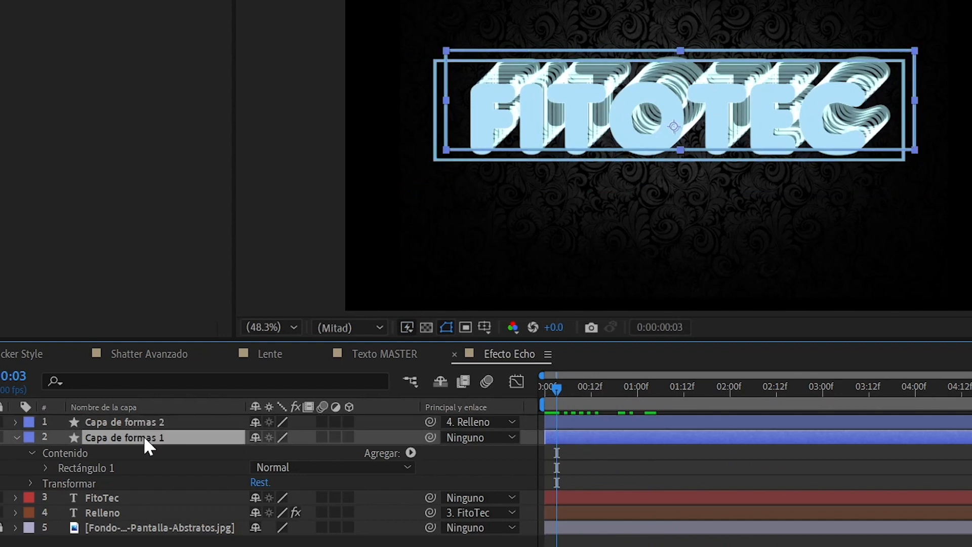
key("Delete")
key("Home")
key("p")
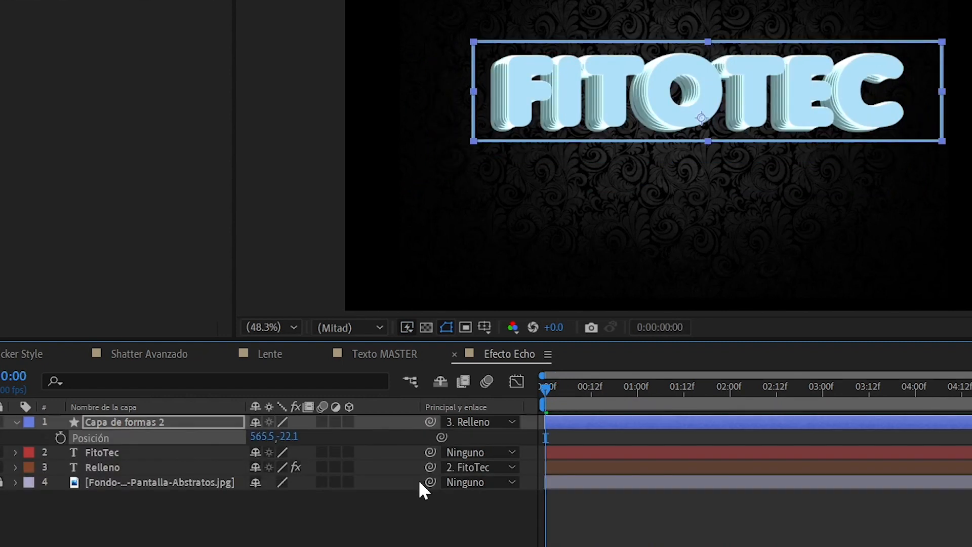
Copy the Eco effect from the Relleno layer onto Capa de formas 2 and preview the animation.
left_click(114, 465)
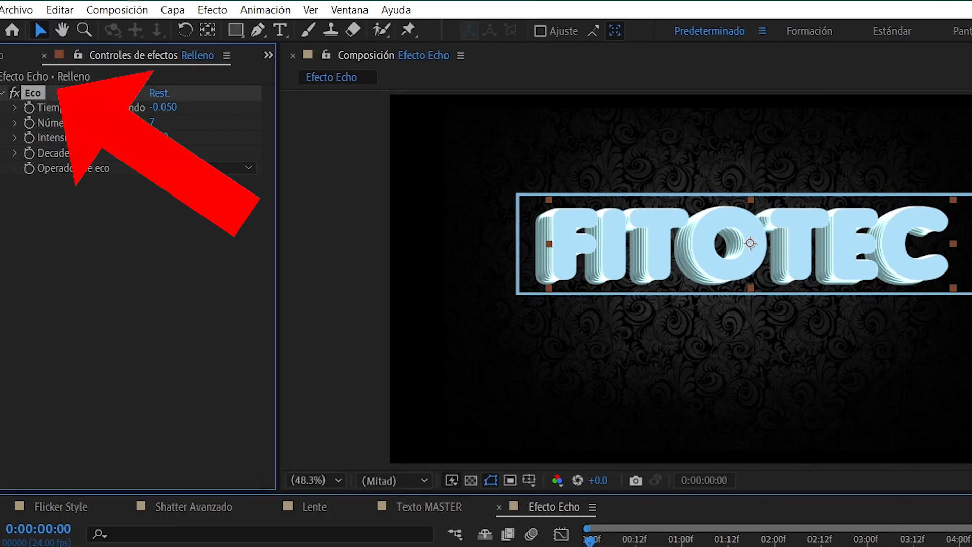
left_click(60, 9)
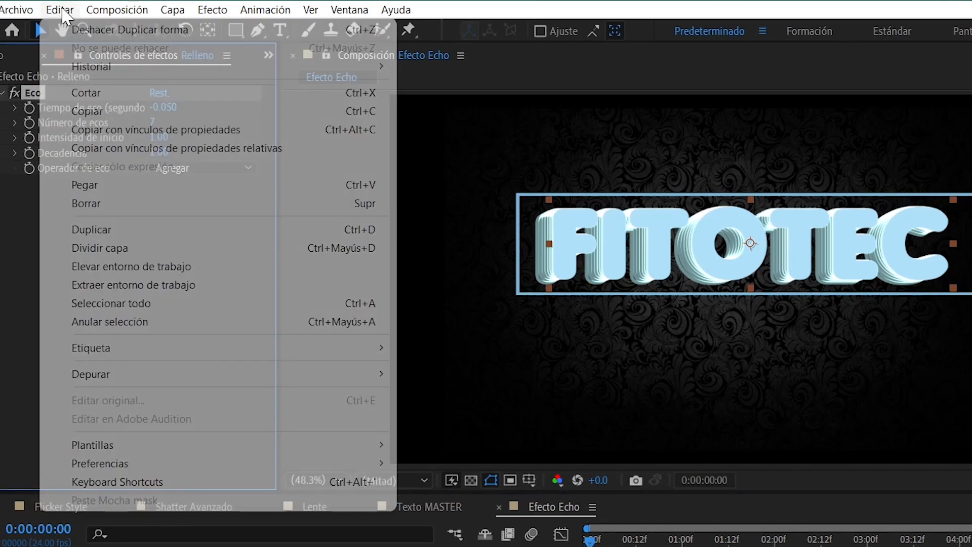
left_click(126, 112)
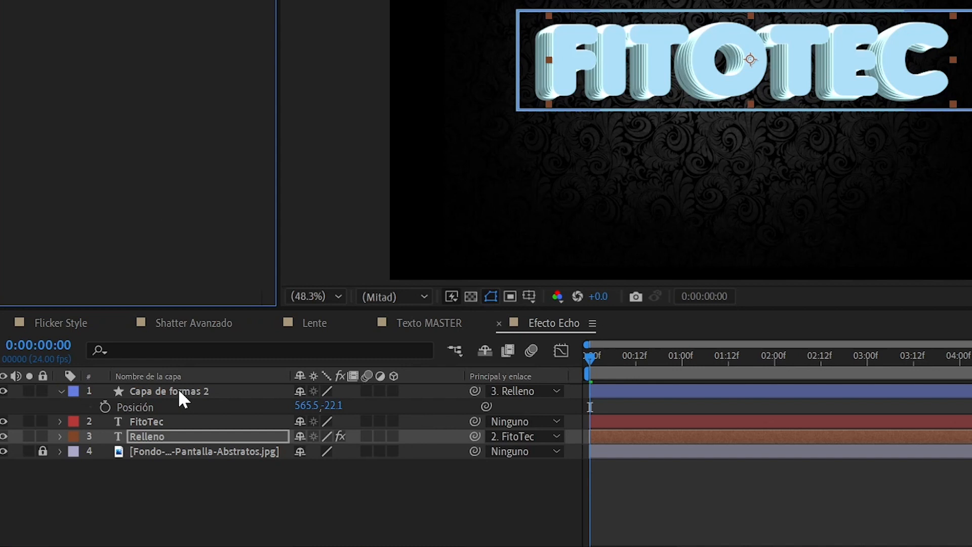
left_click(179, 427)
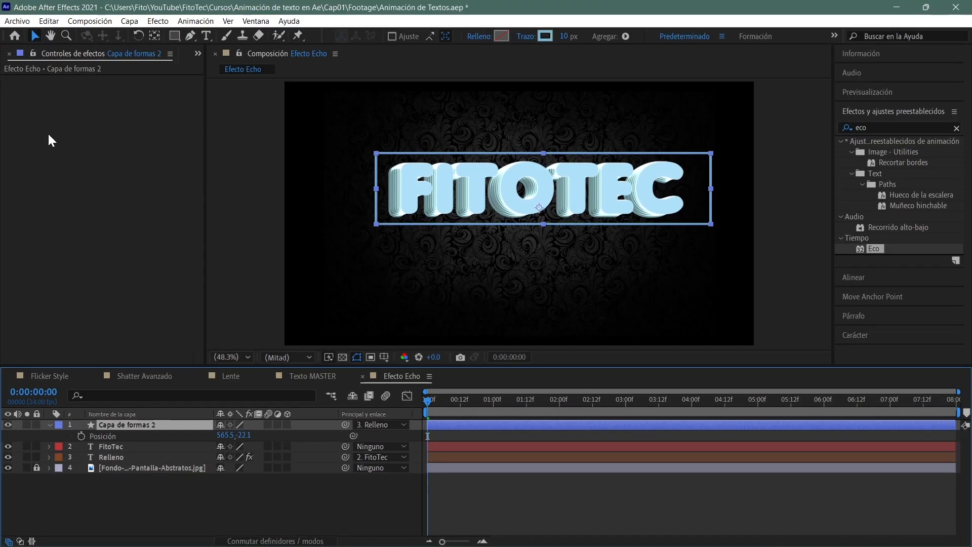
left_click(50, 21)
left_click(101, 145)
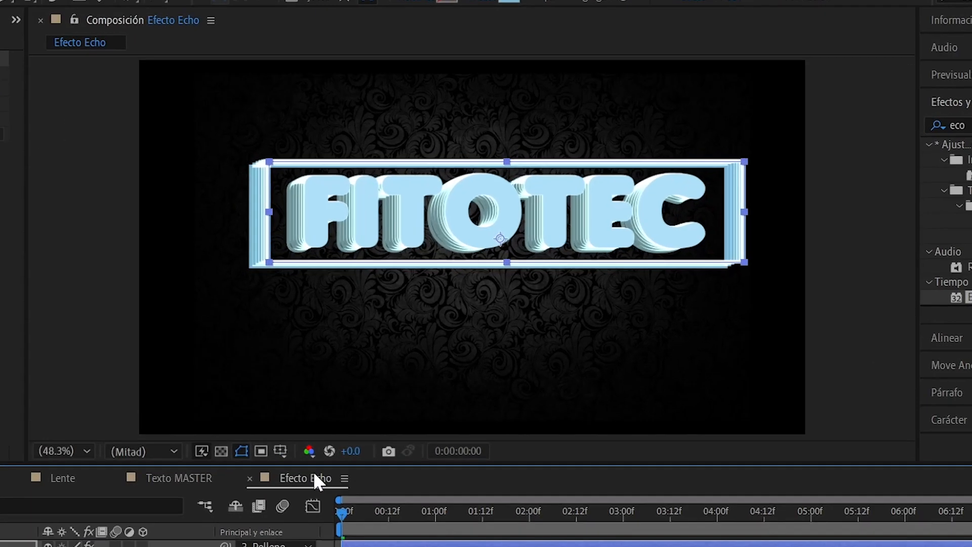
key("space")
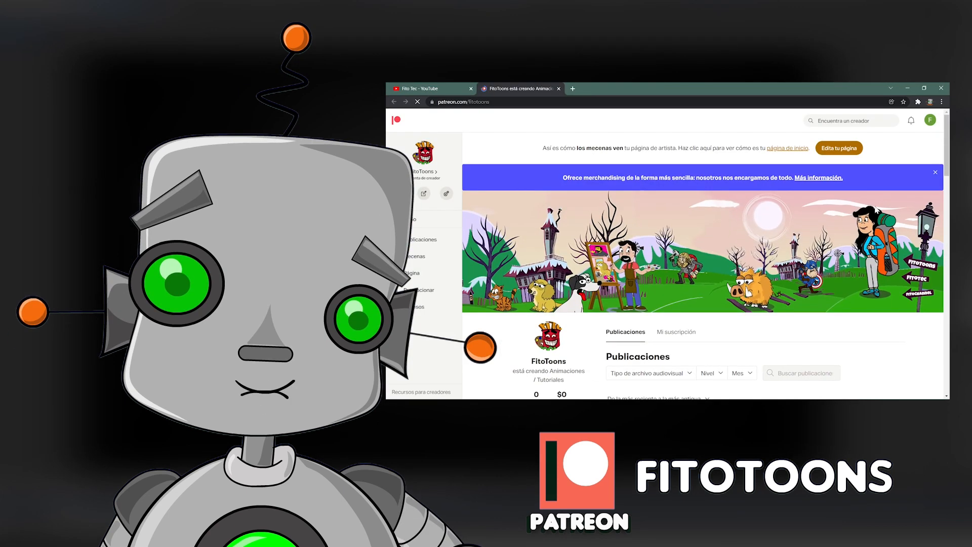
scroll(882, 286, "down", 10)
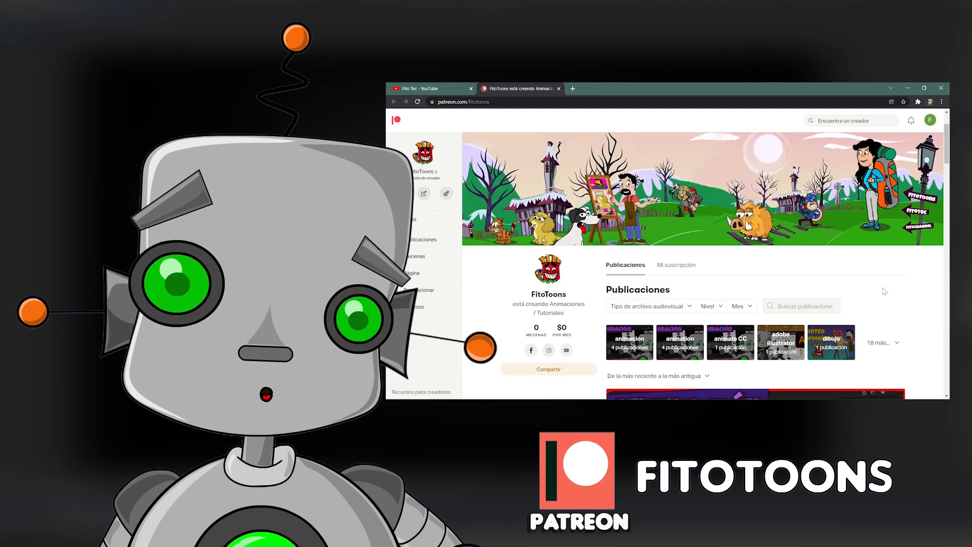
scroll(883, 292, "down", 10)
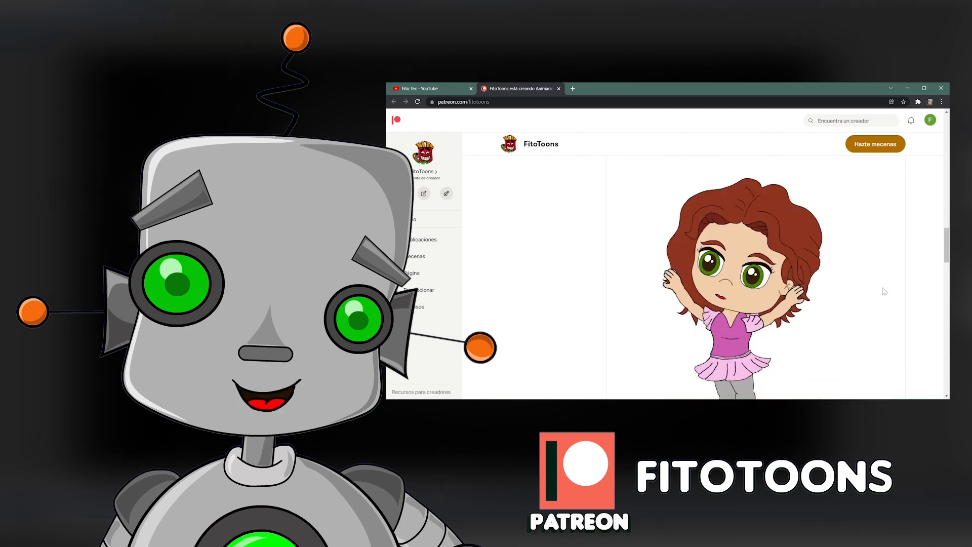